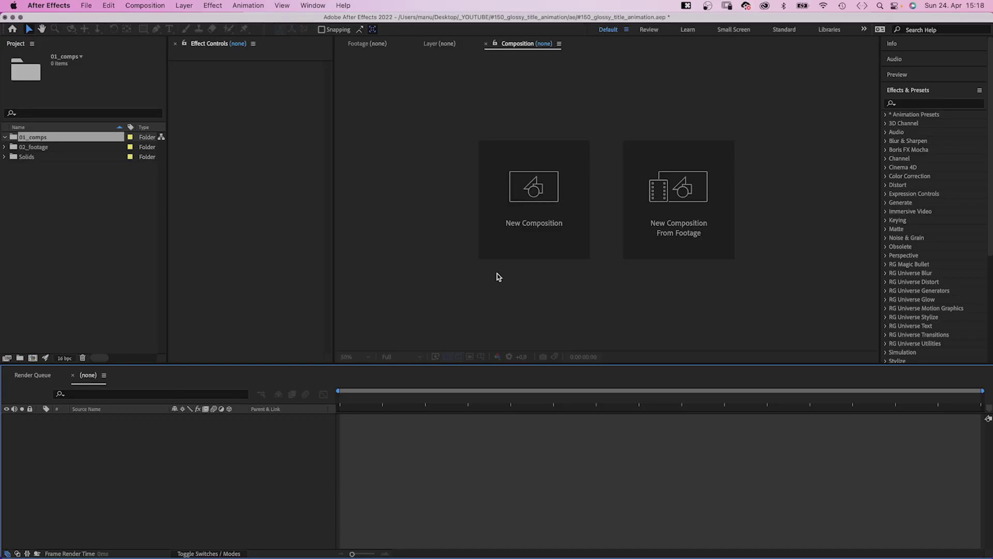
# - Create a 1920×1080, 24 fps, 3-second composition named 'title animation'
pyautogui.click(552, 206)
pyautogui.write('title animation')
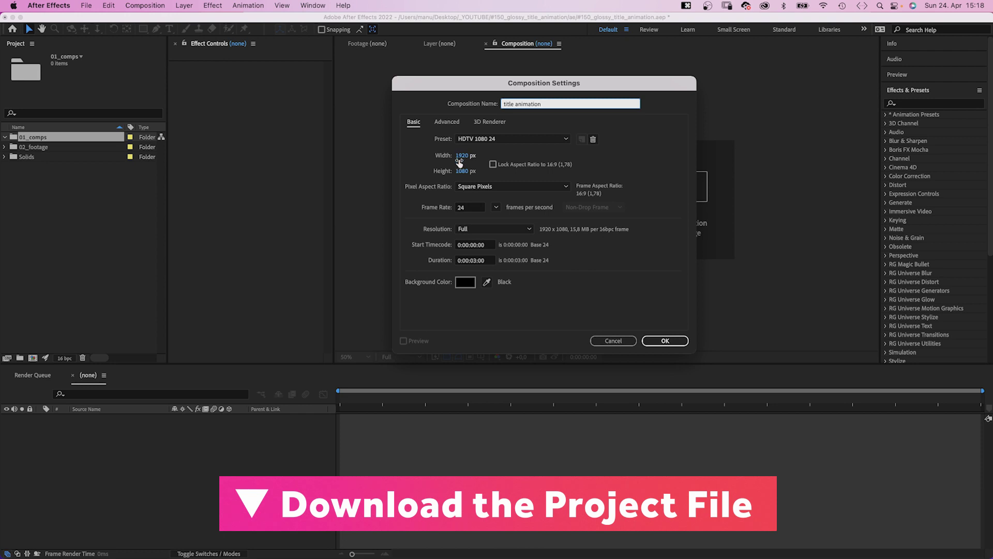
pyautogui.click(662, 342)
# - Add a white solid layer named 'background' with Cmd+Y
pyautogui.press('super+y')
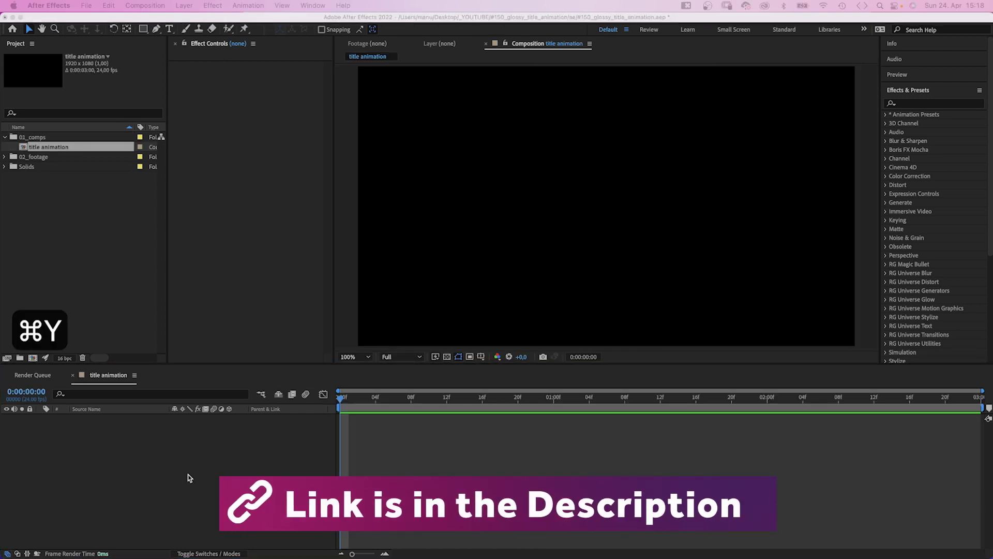
pyautogui.write('background')
pyautogui.press('Return')
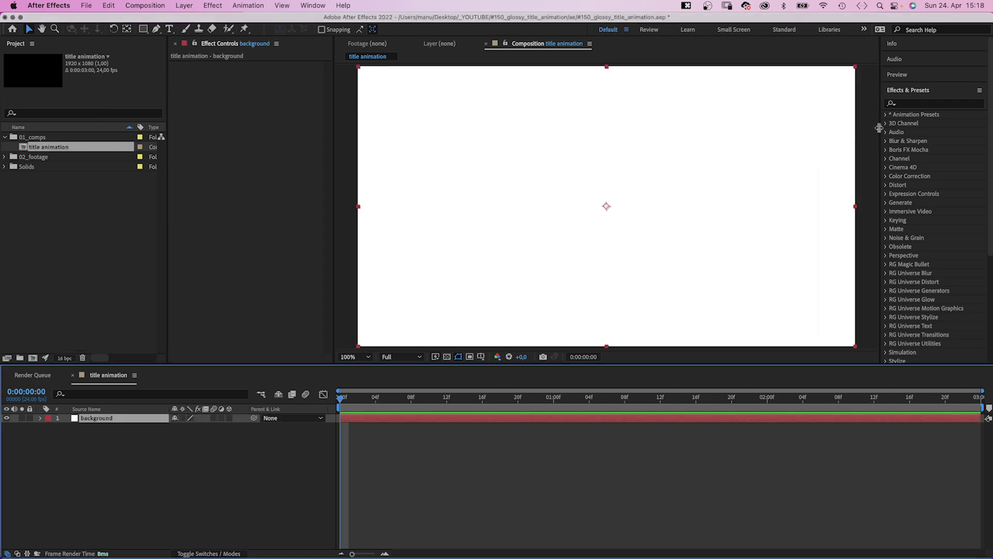
# - Apply Gradient Ramp to the background, running from the bottom-left to the top-right corner
pyautogui.click(907, 102)
pyautogui.write('gradient')
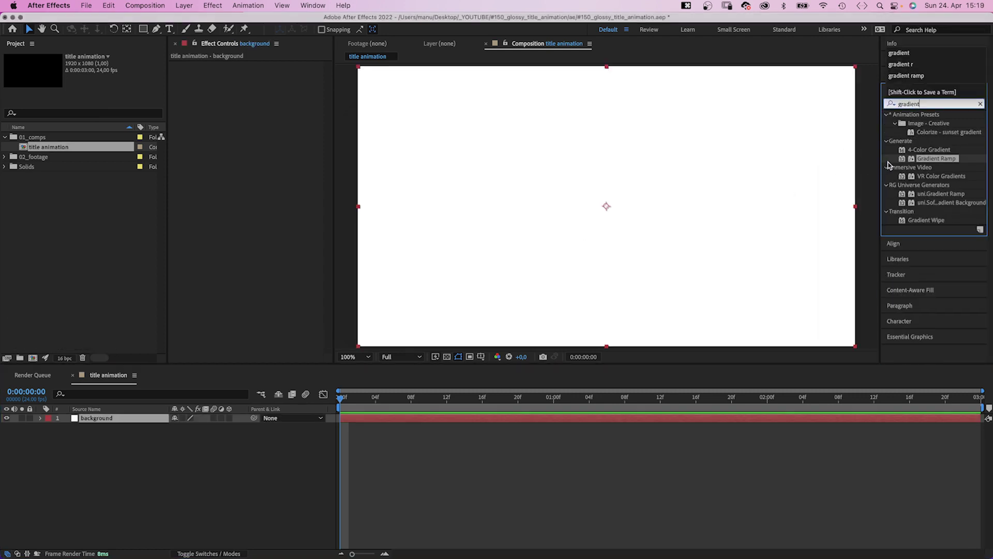
pyautogui.moveTo(934, 158); pyautogui.dragTo(215, 100)
pyautogui.click(264, 75)
pyautogui.click(350, 346)
pyautogui.click(264, 91)
pyautogui.click(862, 66)
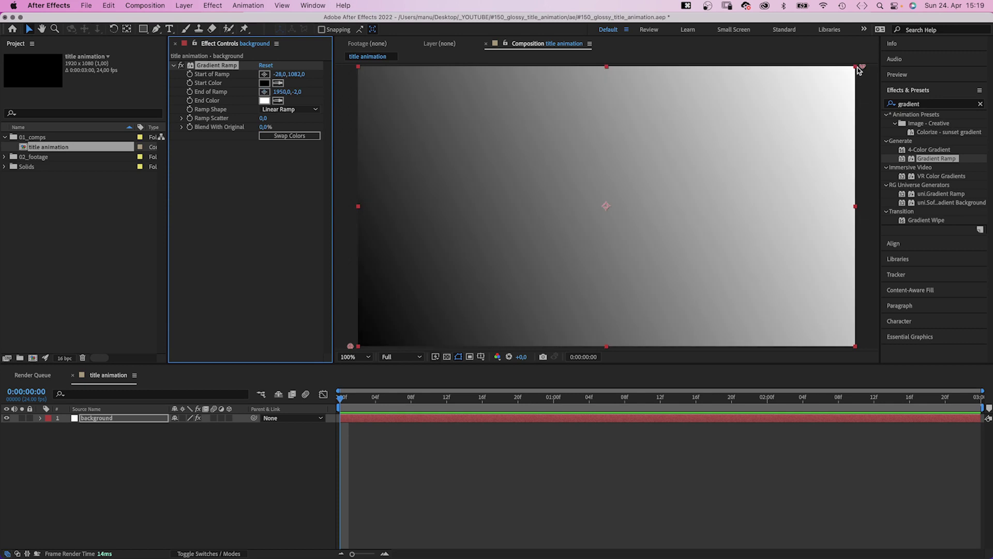
# - Set the ramp colours to dark blue 000D24 and purple 533595, with Ramp Scatter about 80
pyautogui.click(266, 84)
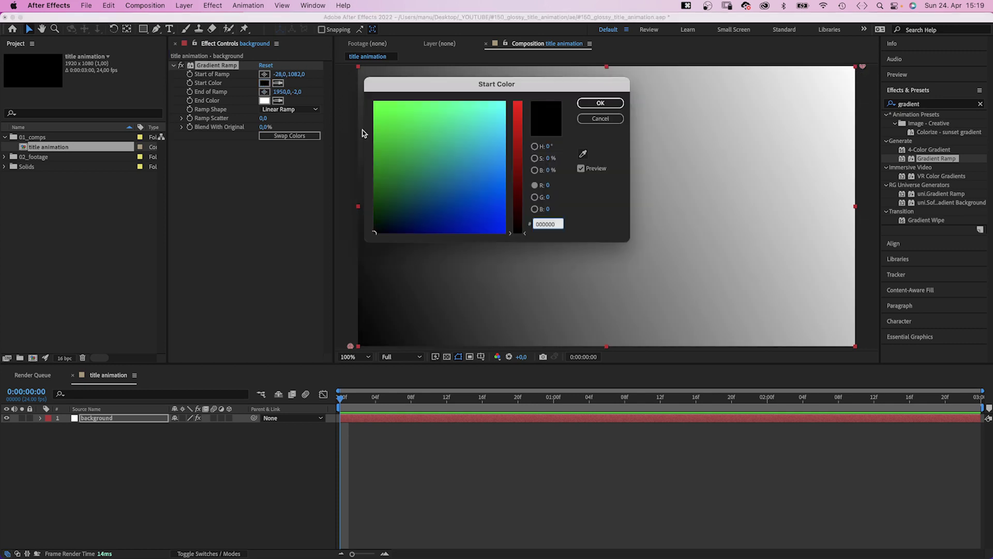
pyautogui.click(392, 226)
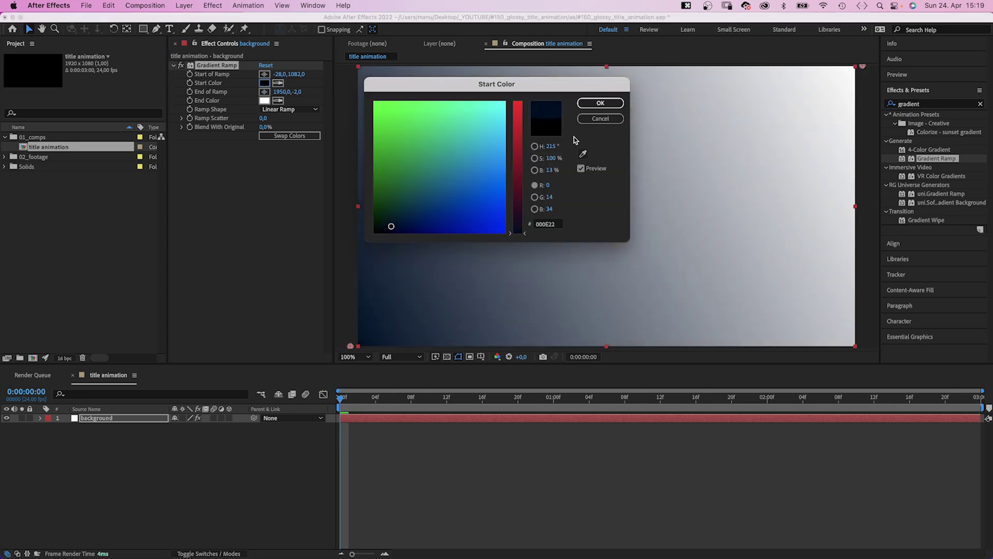
pyautogui.click(600, 102)
pyautogui.click(265, 101)
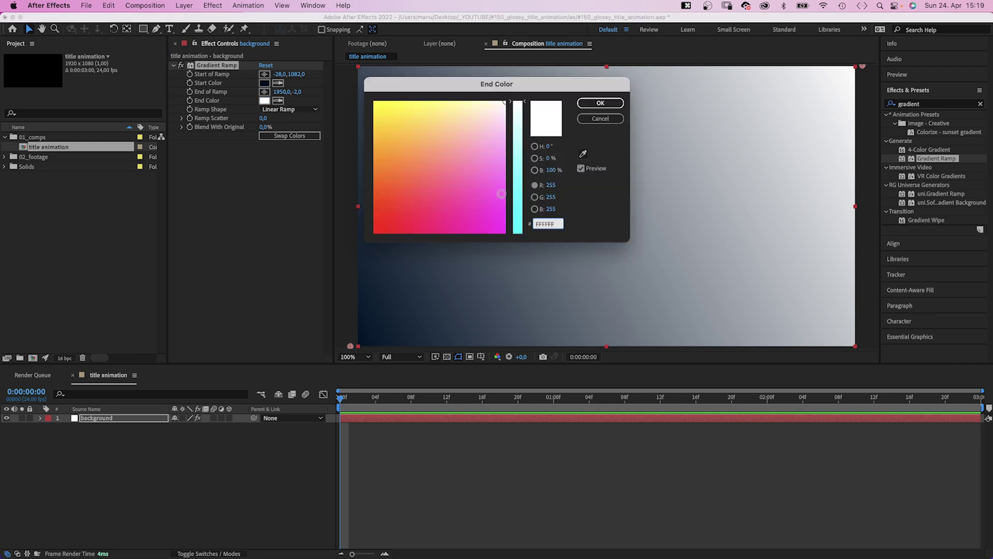
pyautogui.click(451, 205)
pyautogui.moveTo(521, 180); pyautogui.dragTo(514, 193)
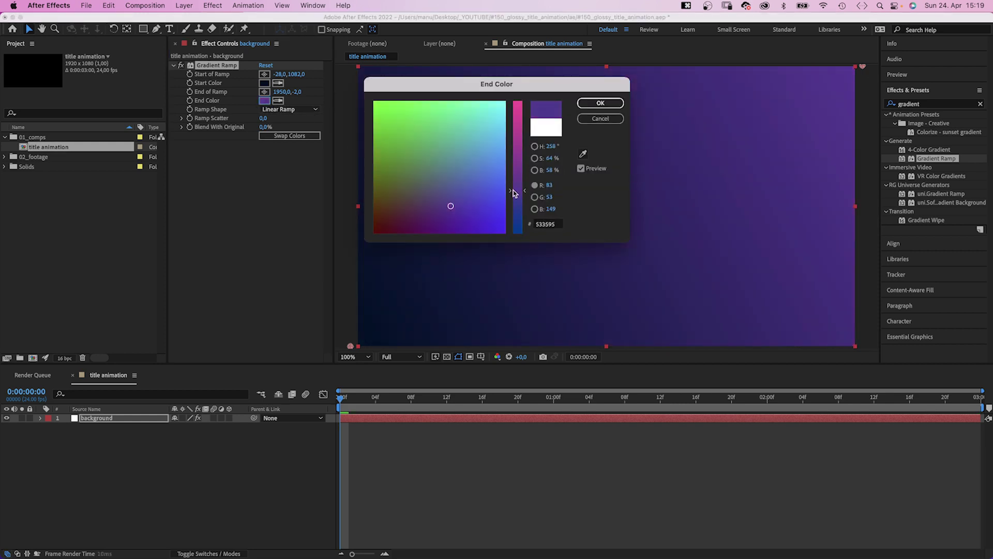
pyautogui.click(582, 102)
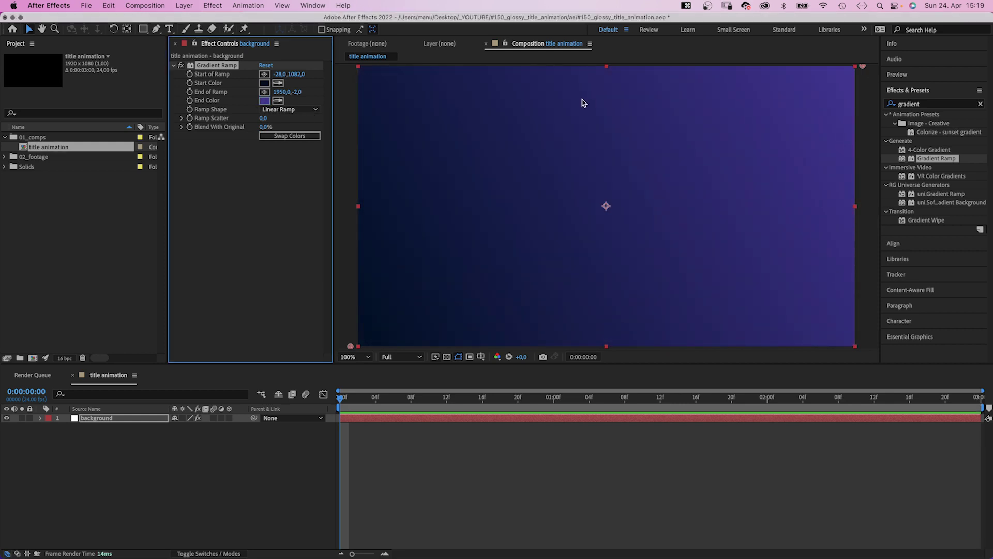
pyautogui.moveTo(263, 118); pyautogui.dragTo(667, 127)
# - Add a left-aligned text layer reading 'Title Animation'
pyautogui.click(168, 29)
pyautogui.click(553, 204)
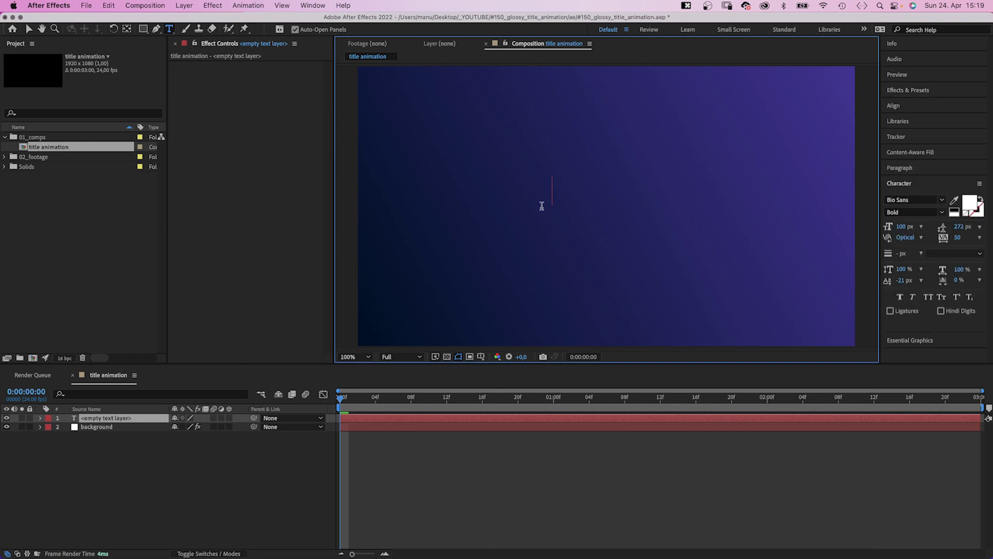
pyautogui.write('Title ')
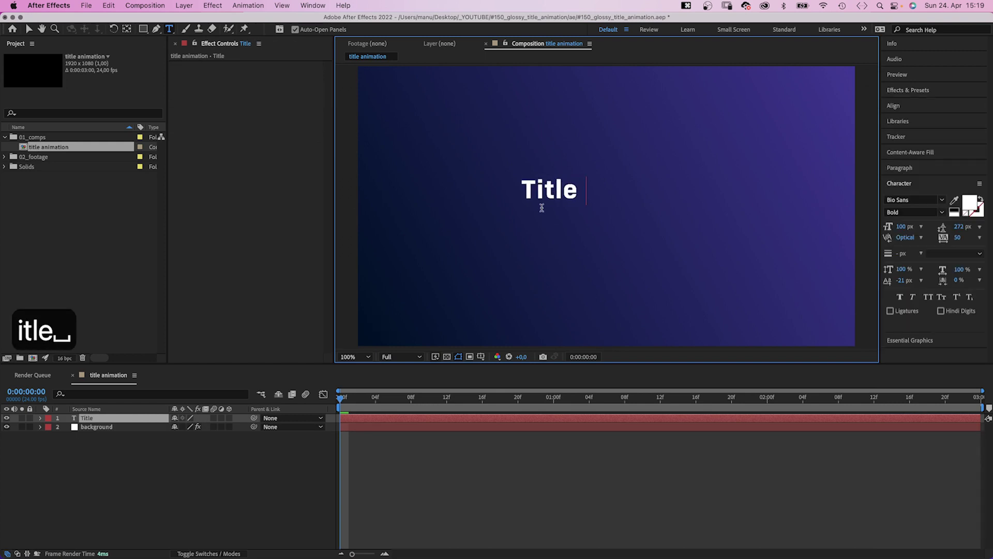
pyautogui.write('Animation')
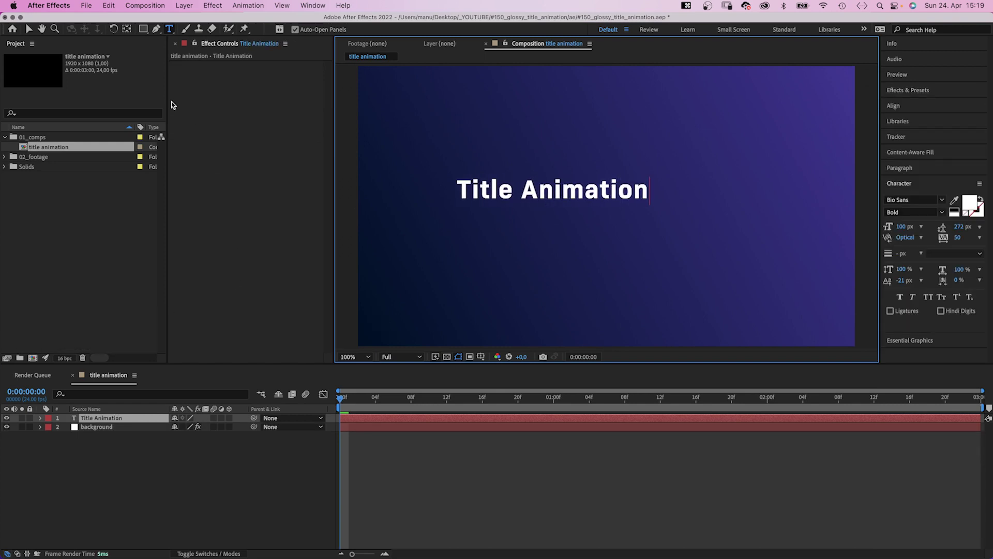
pyautogui.click(28, 30)
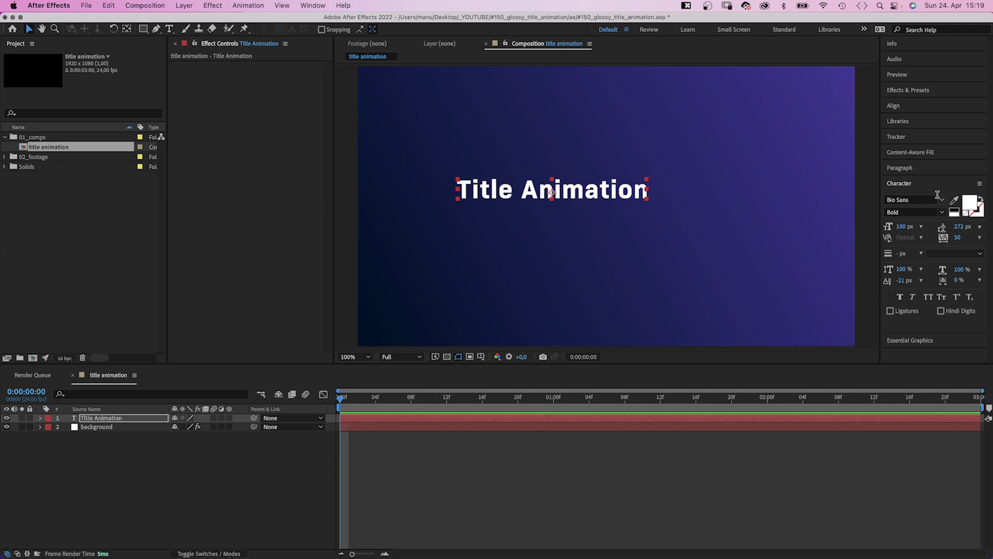
pyautogui.click(900, 168)
pyautogui.click(889, 182)
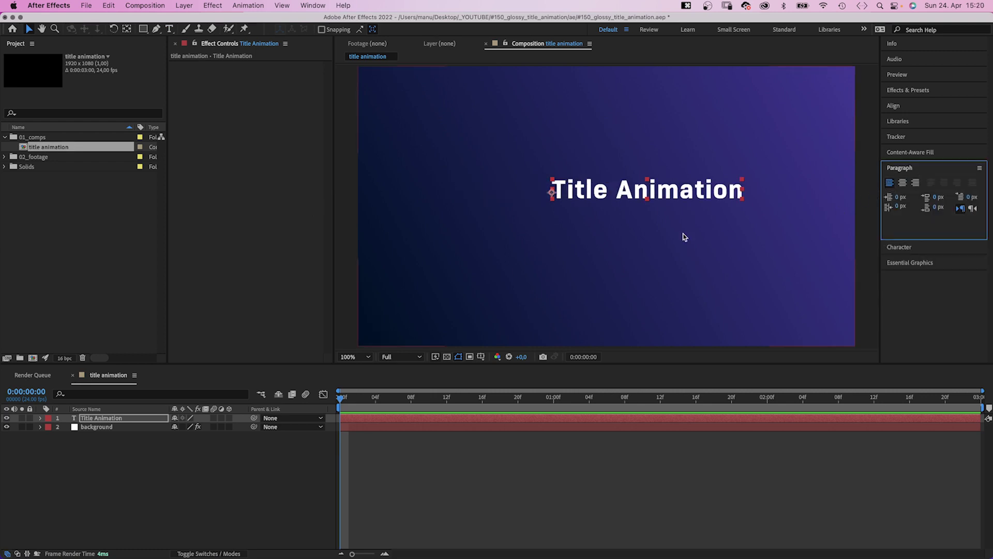
# - Move the title to the top-left, make it a guide layer, and rename it TEXT
pyautogui.moveTo(665, 196); pyautogui.dragTo(480, 95)
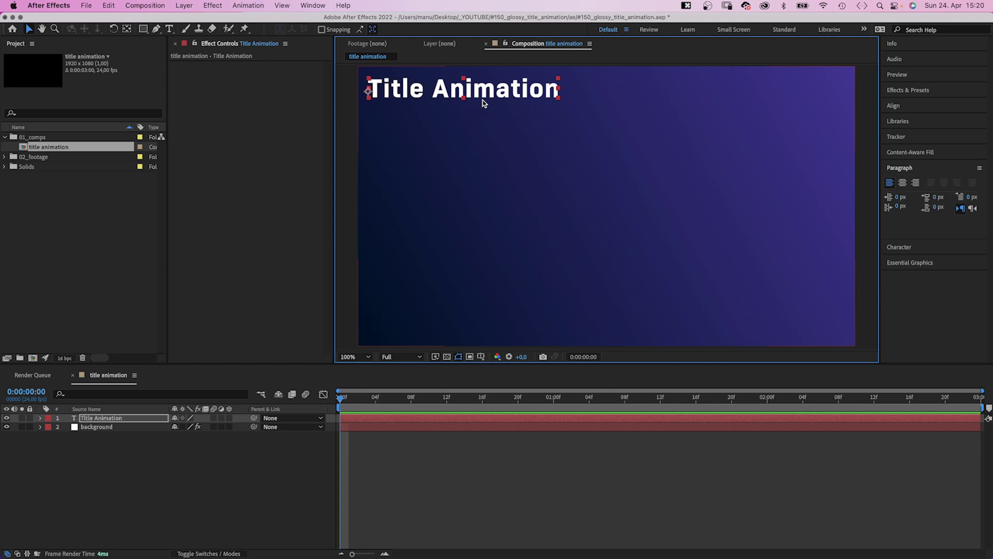
pyautogui.rightClick(94, 419)
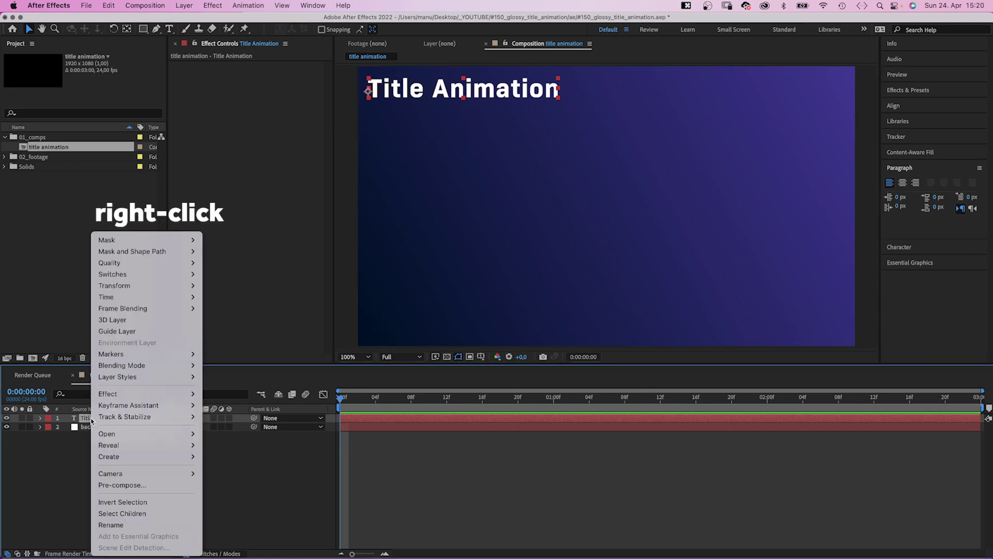
pyautogui.click(125, 332)
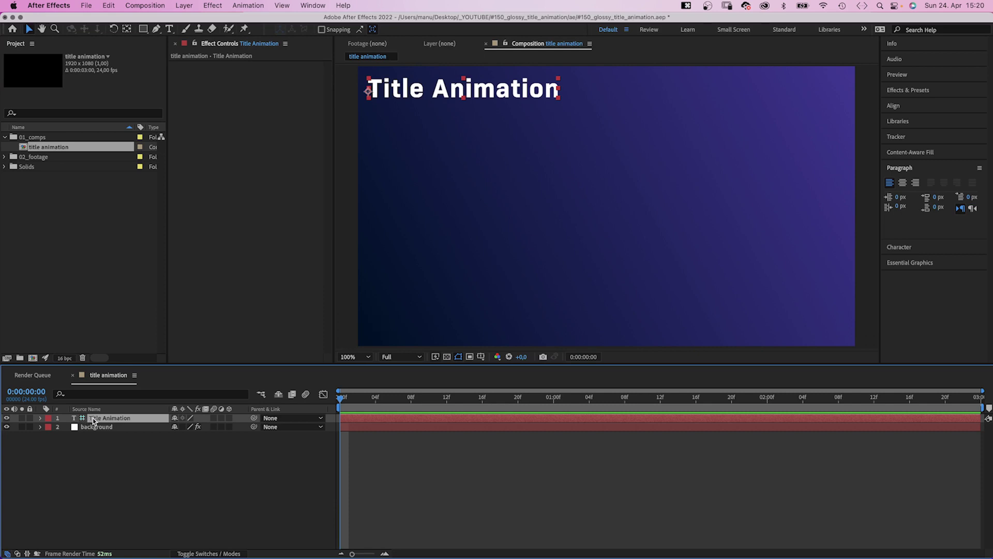
pyautogui.press('Return')
pyautogui.write('TEXT')
pyautogui.press('Return')
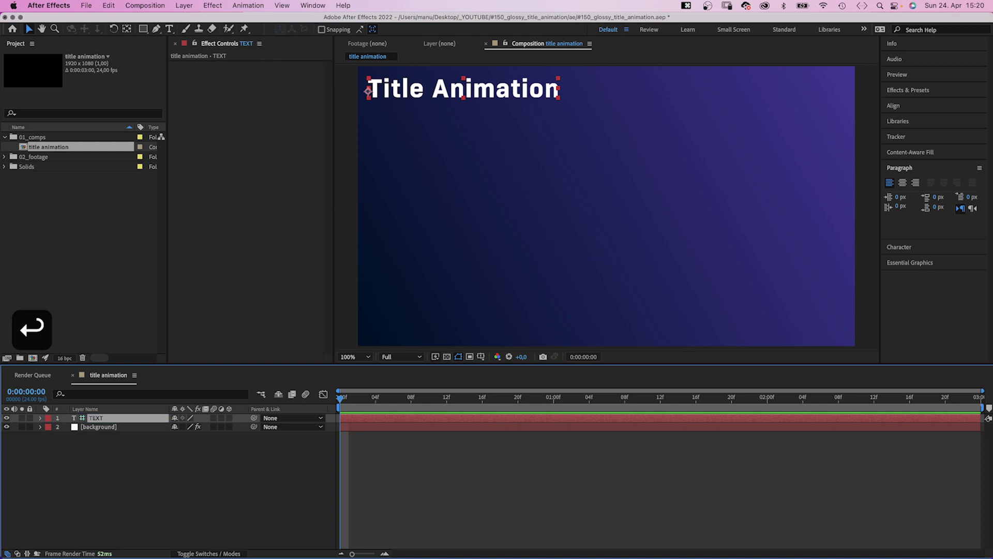
pyautogui.click(173, 457)
# - Create an 'aldnsd' text layer set in the Didoni URW D font
pyautogui.click(169, 28)
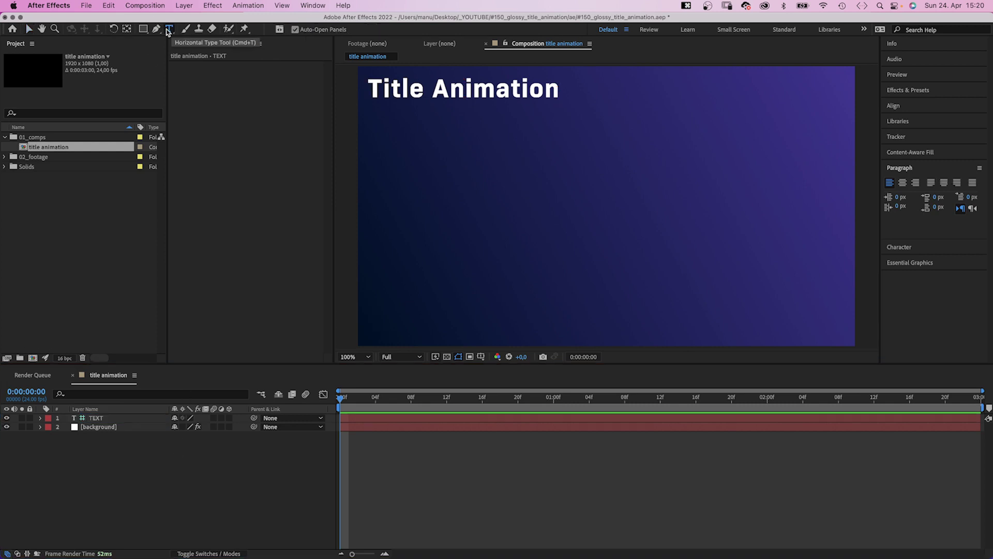
pyautogui.click(500, 202)
pyautogui.write('aldnsd')
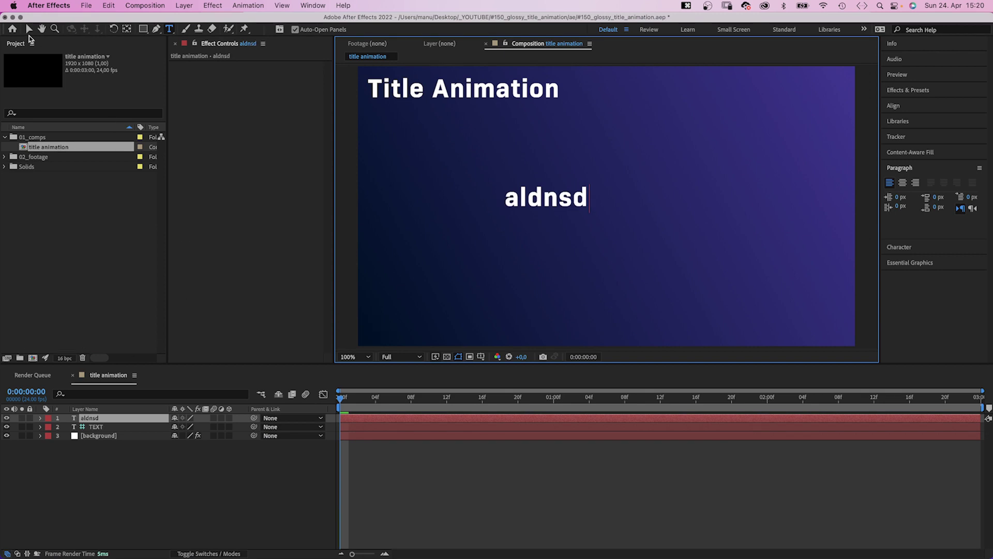
pyautogui.click(29, 30)
pyautogui.click(918, 248)
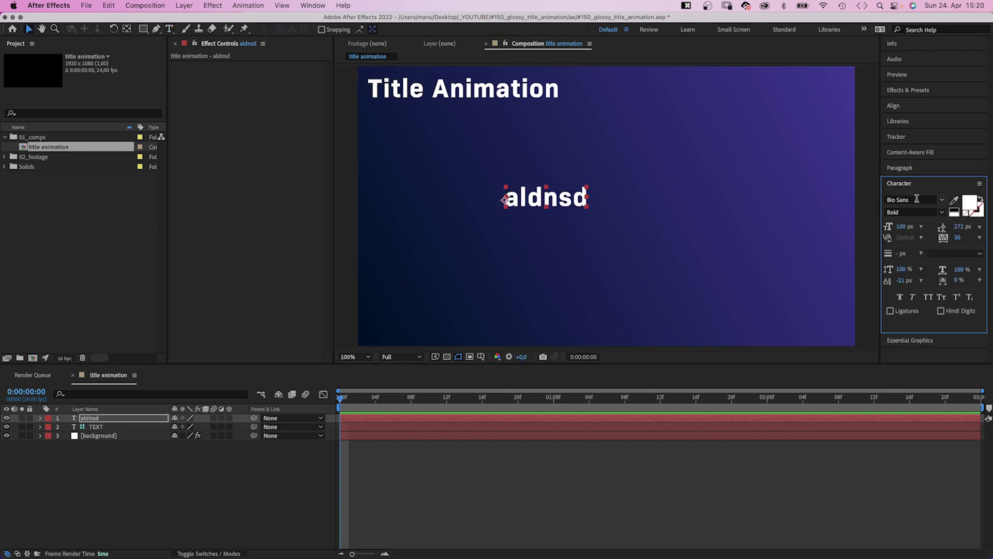
pyautogui.click(916, 199)
pyautogui.write('didon')
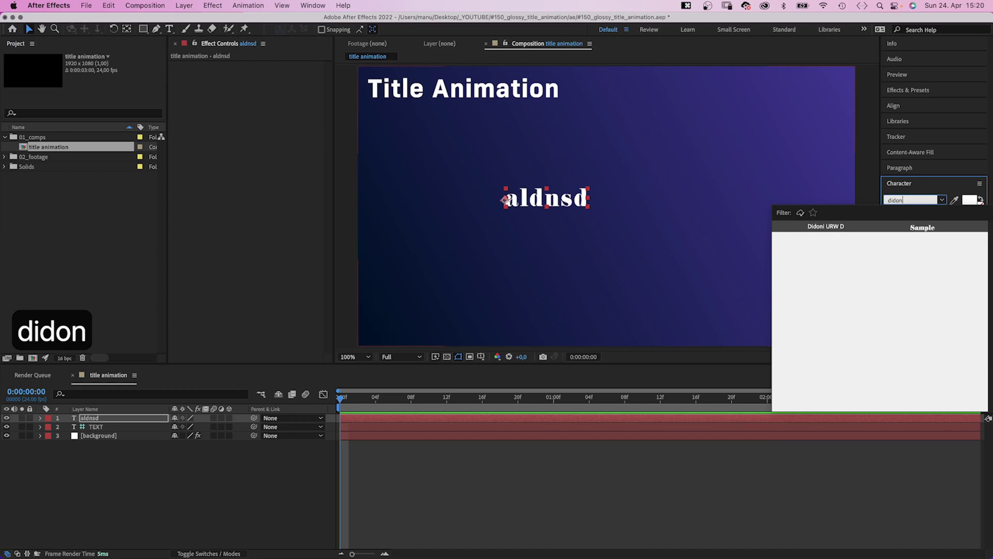
pyautogui.press('Return')
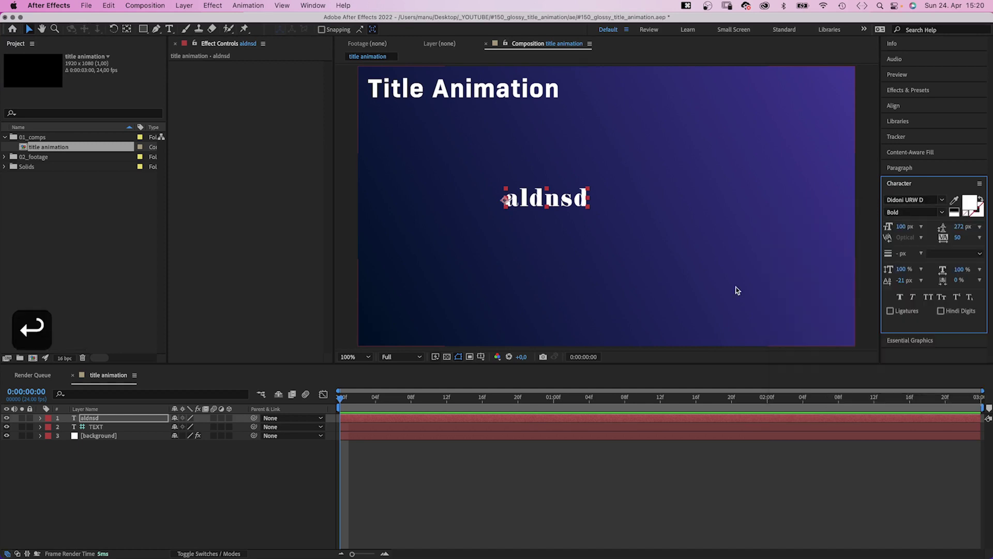
# - Turn the text into a 2 px outline at 1296 px font size
pyautogui.click(981, 201)
pyautogui.click(901, 253)
pyautogui.write('2')
pyautogui.press('Return')
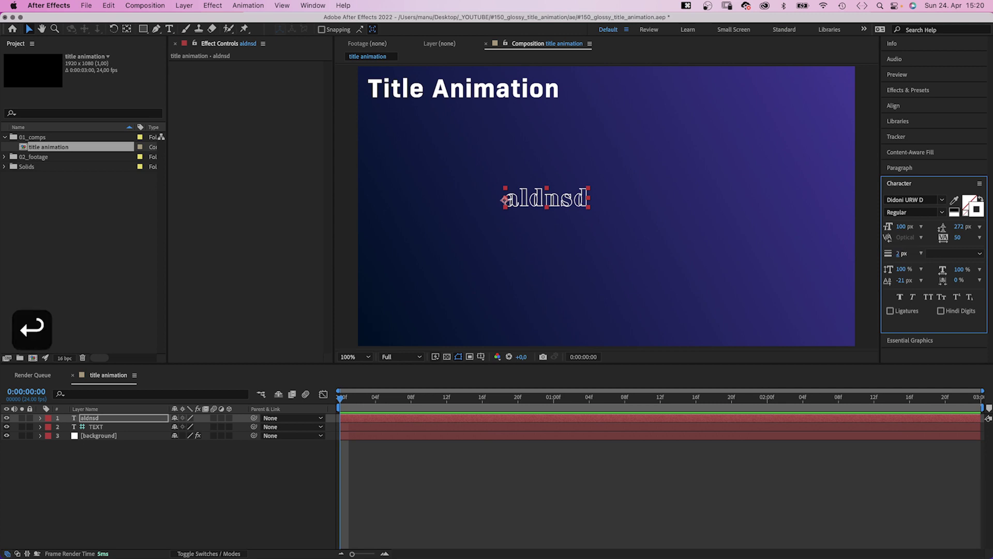
pyautogui.moveTo(897, 226); pyautogui.dragTo(901, 226)
pyautogui.click(901, 226)
pyautogui.write('1296')
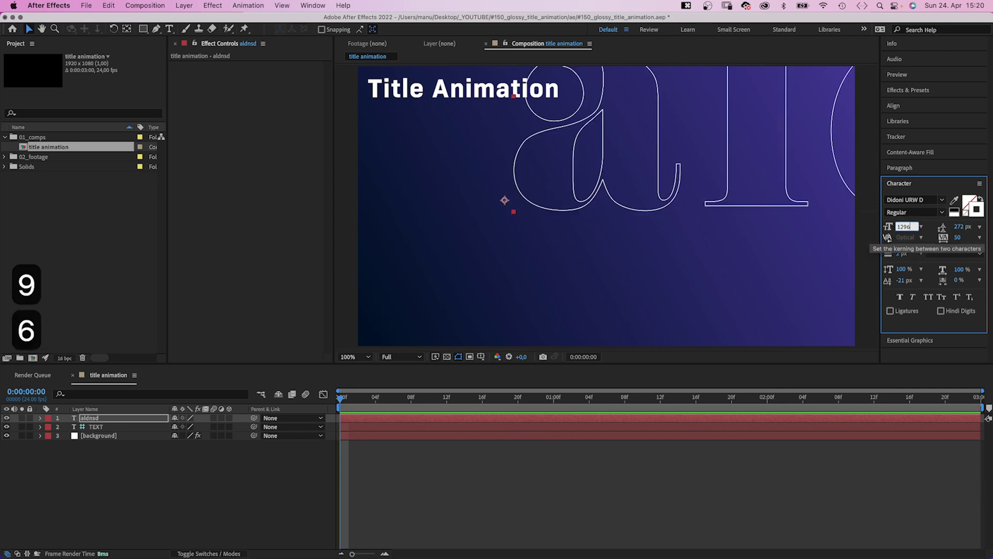
pyautogui.press('Return')
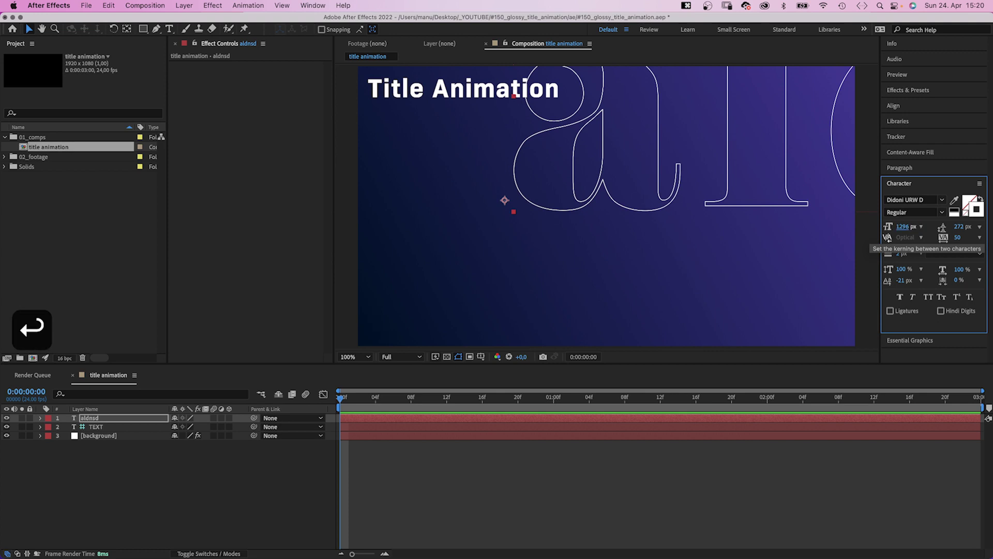
# - Colour the outline red, then add the TEXT layer to the selection
pyautogui.click(977, 209)
pyautogui.moveTo(410, 195)
pyautogui.mouseDown()
pyautogui.moveTo(406, 205)
pyautogui.moveTo(427, 191)
pyautogui.moveTo(416, 183)
pyautogui.mouseUp()
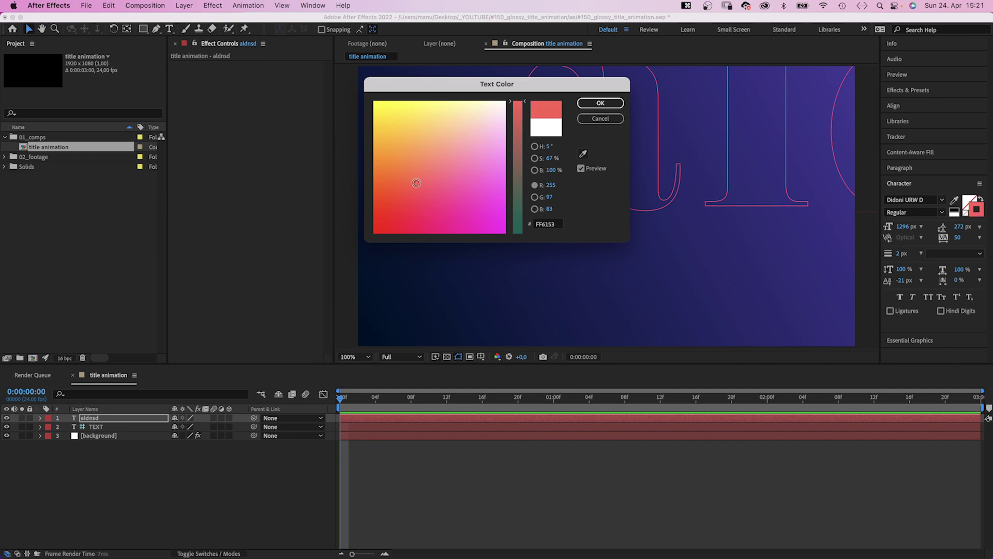
pyautogui.click(590, 103)
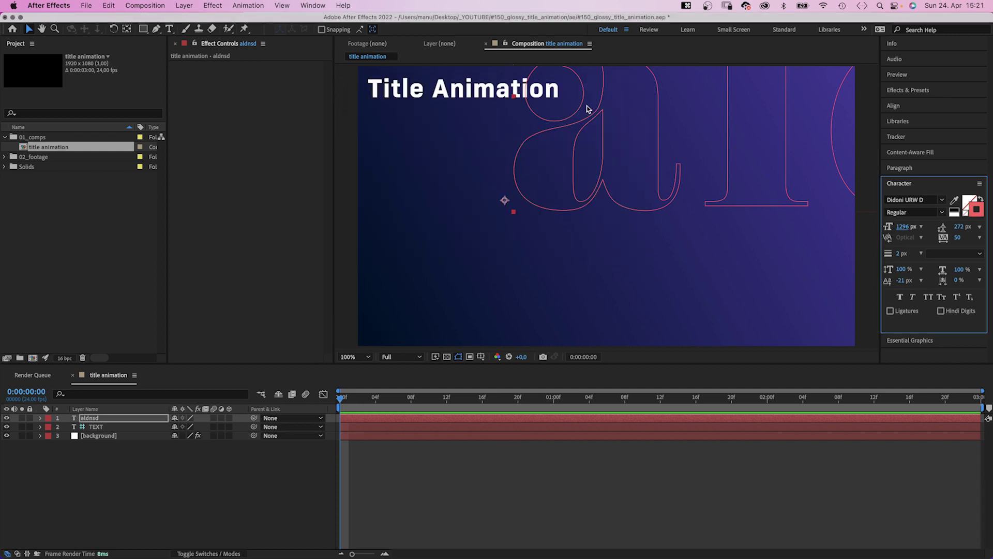
pyautogui.keyDown('shift'); pyautogui.click(94, 428); pyautogui.keyUp('shift')
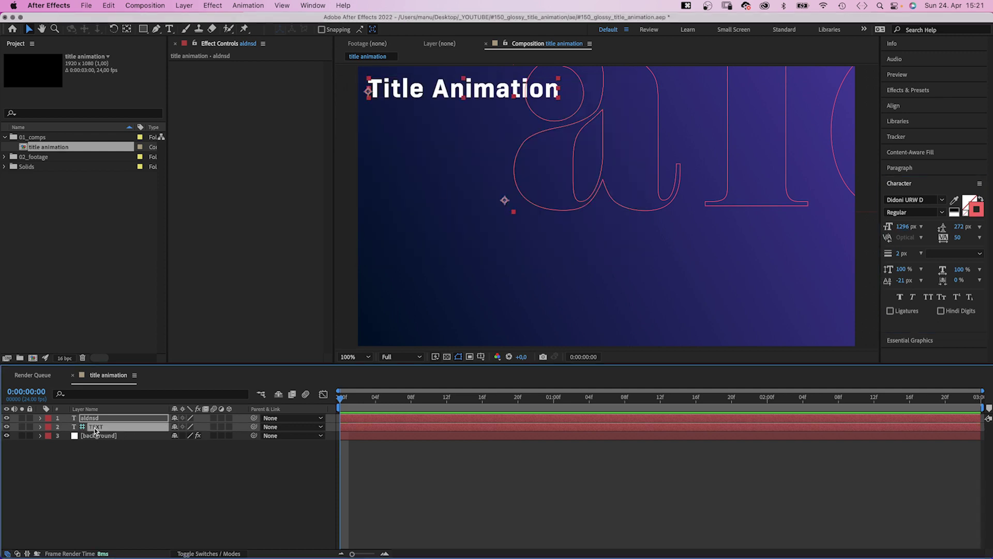
# - Pick-whip the aldnsd layer's Source Text to the TEXT layer's Source Text
pyautogui.click(41, 418)
pyautogui.click(50, 427)
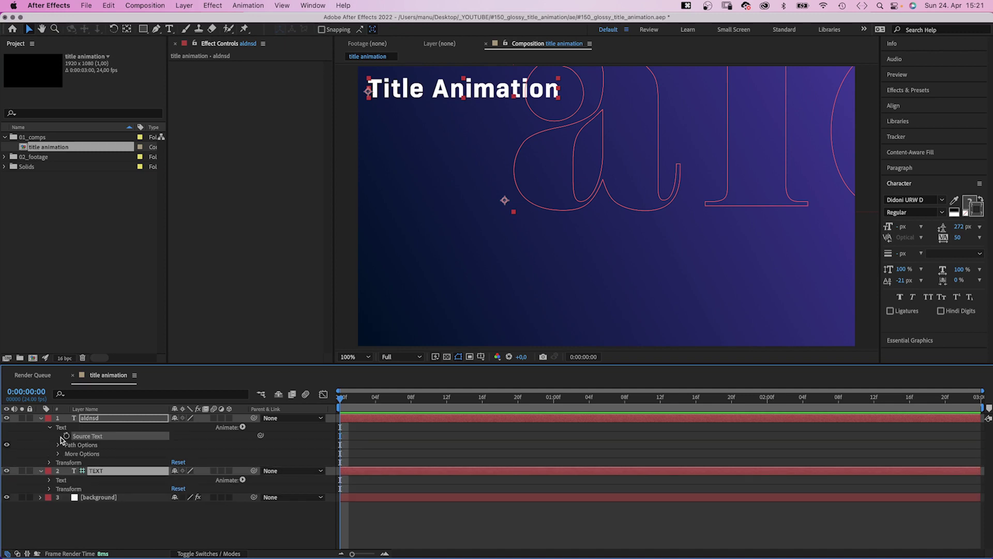
pyautogui.click(50, 480)
pyautogui.click(42, 436)
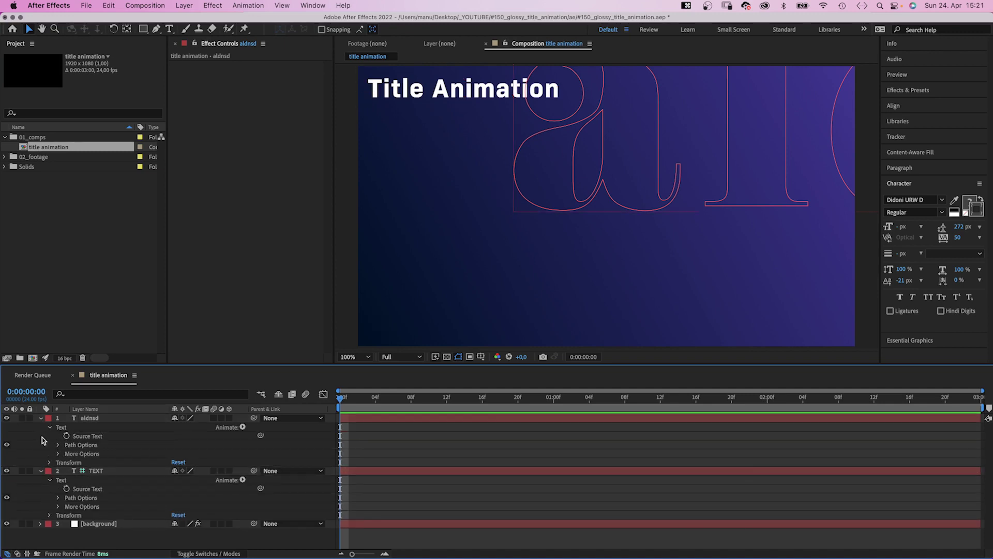
pyautogui.moveTo(260, 436); pyautogui.dragTo(95, 492)
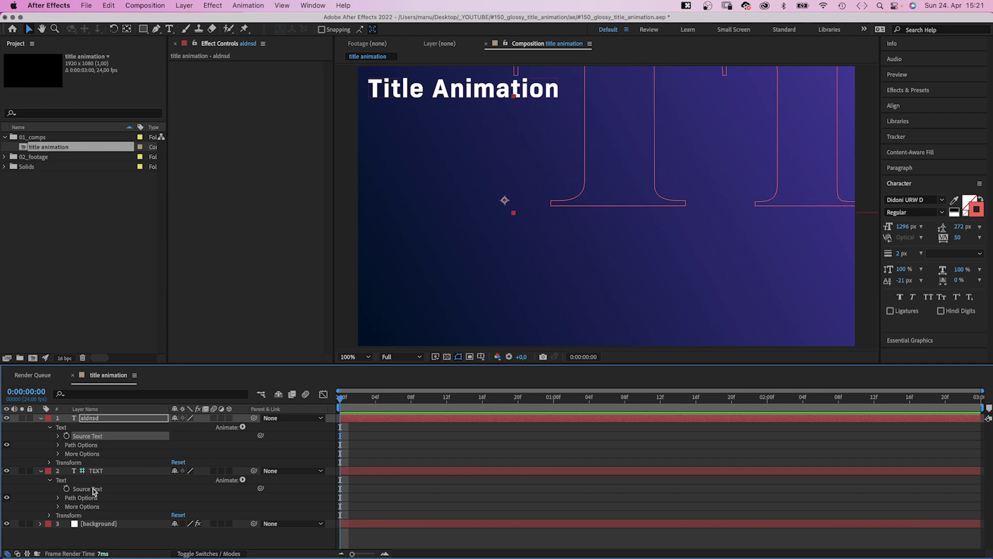
pyautogui.click(40, 472)
pyautogui.click(41, 419)
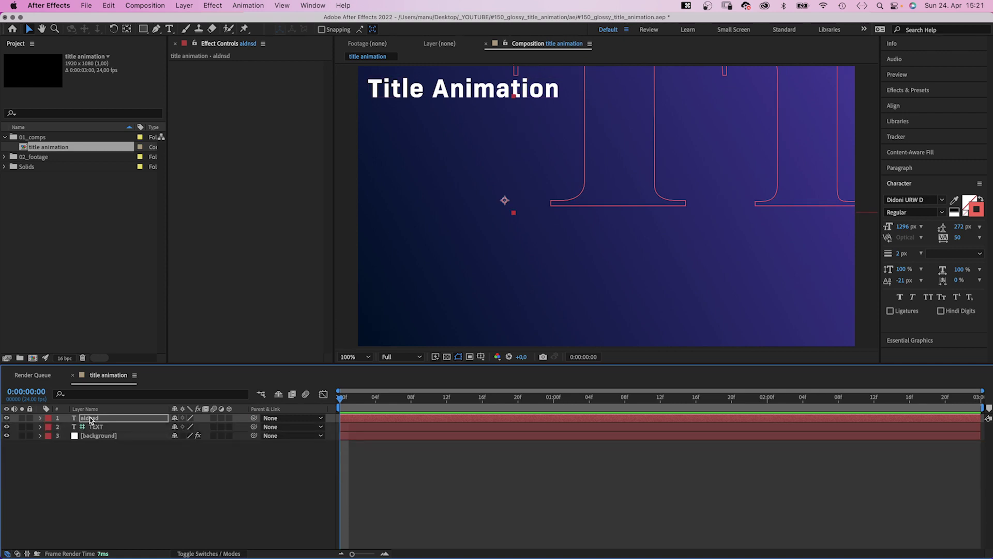
# - Rename the aldnsd layer to 'Outline Orange'
pyautogui.click(90, 419)
pyautogui.press('Return')
pyautogui.write('Ou')
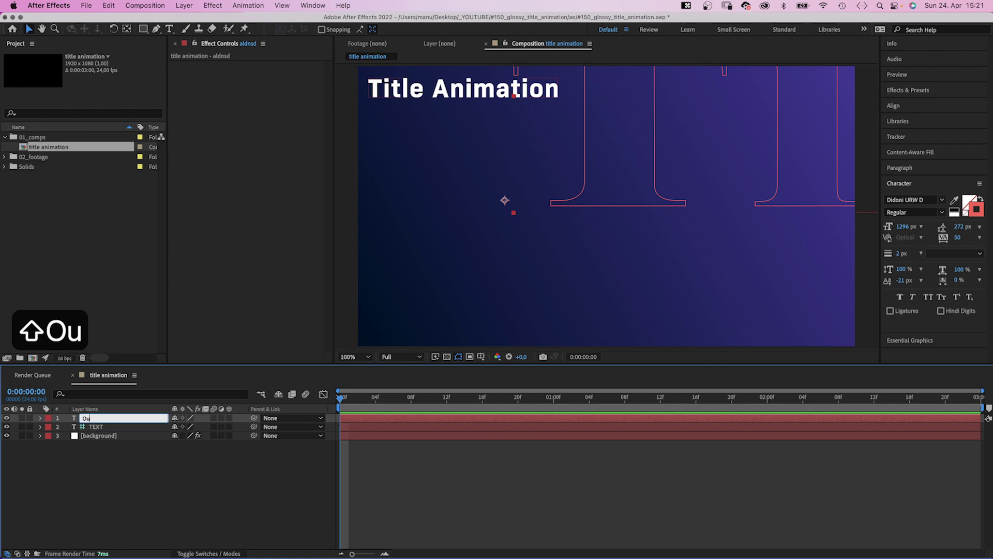
pyautogui.write('tline Orange')
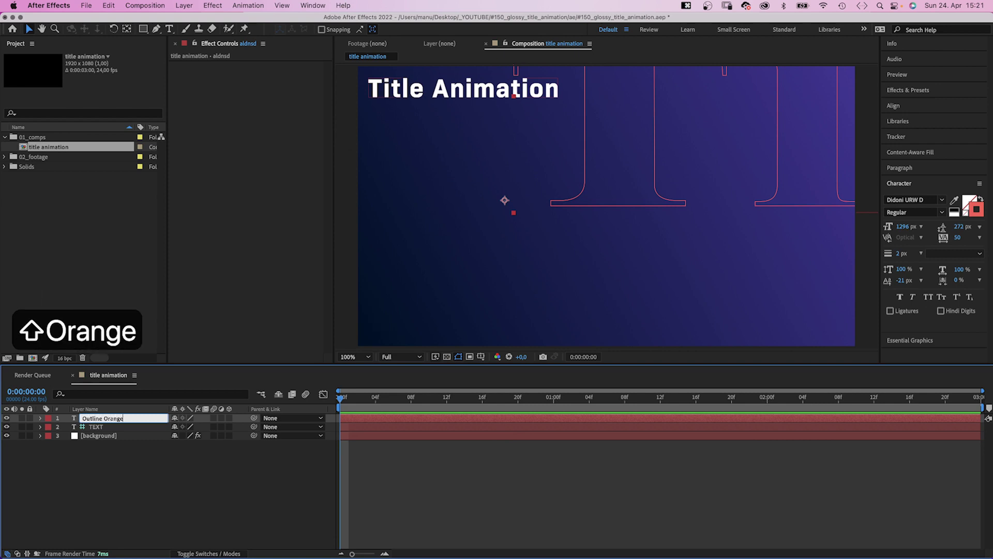
pyautogui.press('Return')
# - Scale Outline Orange to 150% and reposition it down and left across the frame
pyautogui.moveTo(606, 186); pyautogui.dragTo(457, 313)
pyautogui.press('s')
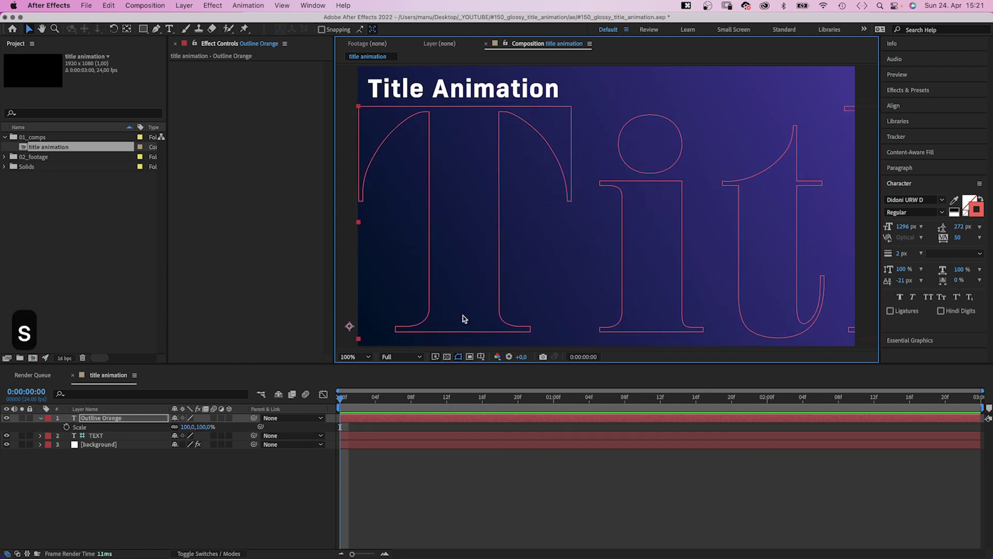
pyautogui.click(187, 426)
pyautogui.write('150')
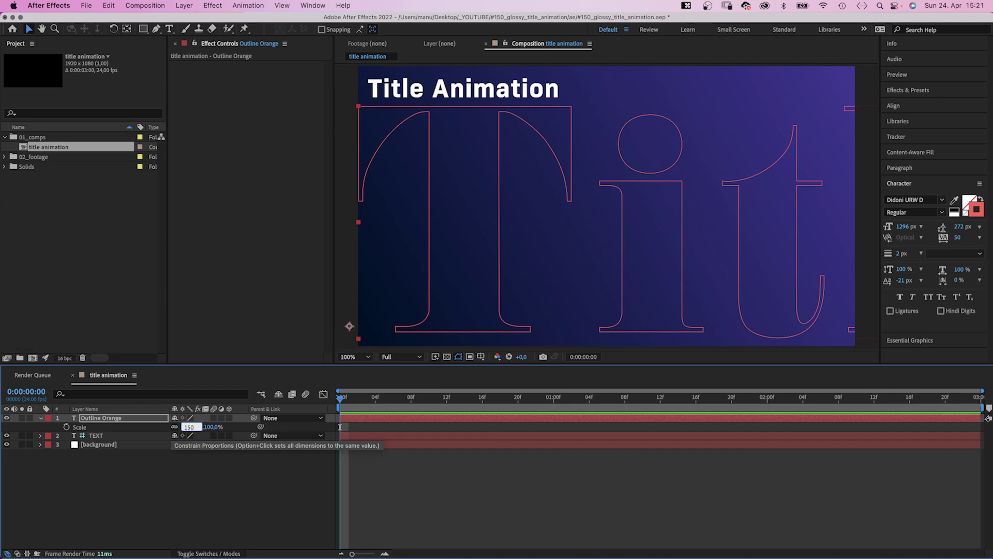
pyautogui.press('Return')
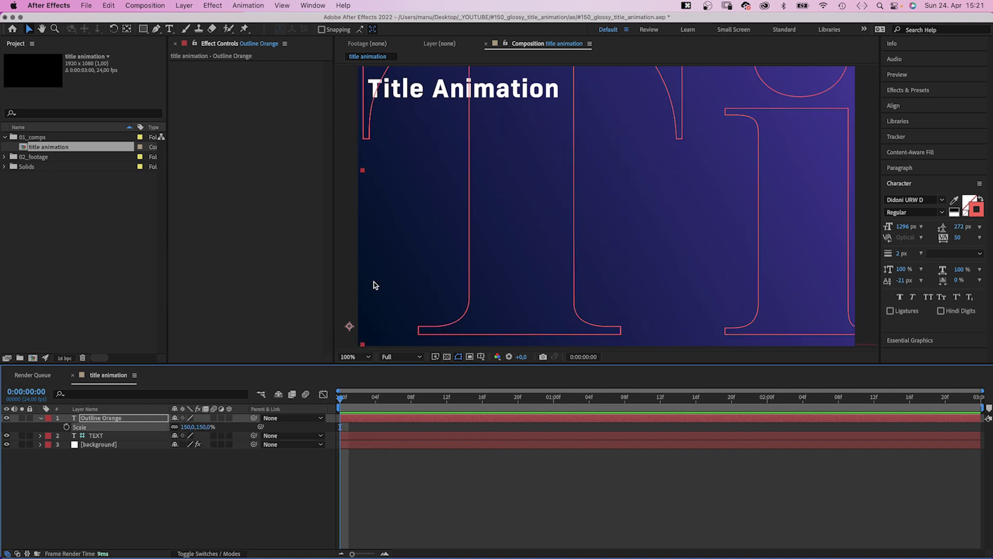
pyautogui.moveTo(556, 184); pyautogui.dragTo(421, 265)
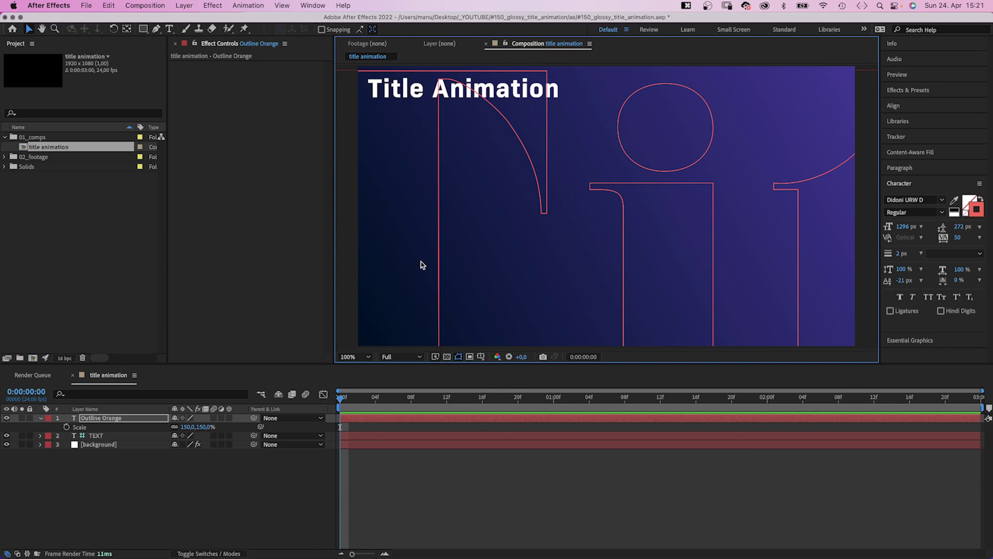
# - Duplicate Outline Orange and rename the copy 'Outline White'
pyautogui.click(99, 418)
pyautogui.press('cmd+d')
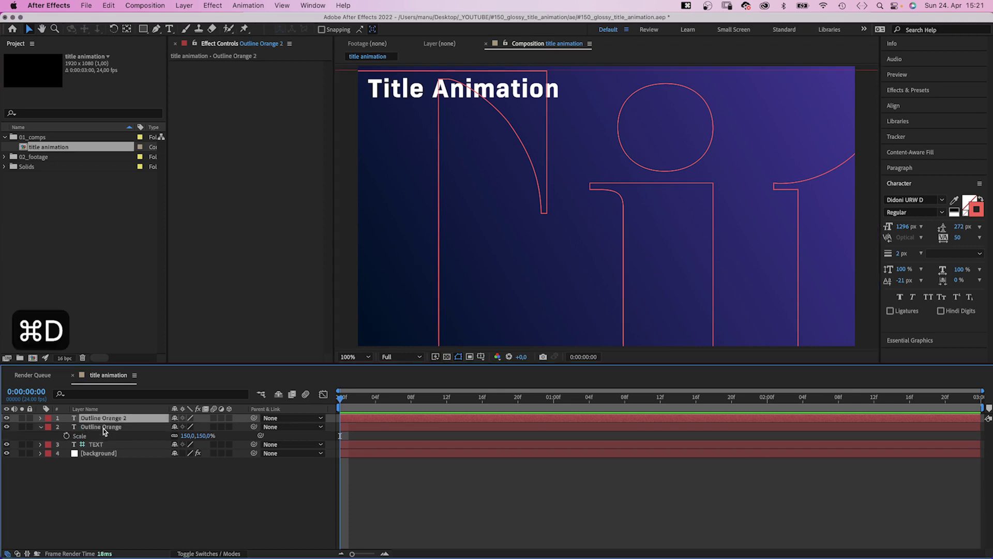
pyautogui.press('Return')
pyautogui.press('Right')
pyautogui.press('BackSpace')
pyautogui.press('BackSpace')
pyautogui.press('BackSpace')
pyautogui.press('BackSpace')
pyautogui.press('BackSpace')
pyautogui.press('BackSpace')
pyautogui.press('BackSpace')
pyautogui.press('BackSpace')
pyautogui.press('BackSpace')
pyautogui.write('We')
pyautogui.press('BackSpace')
pyautogui.write('hite')
pyautogui.press('Return')
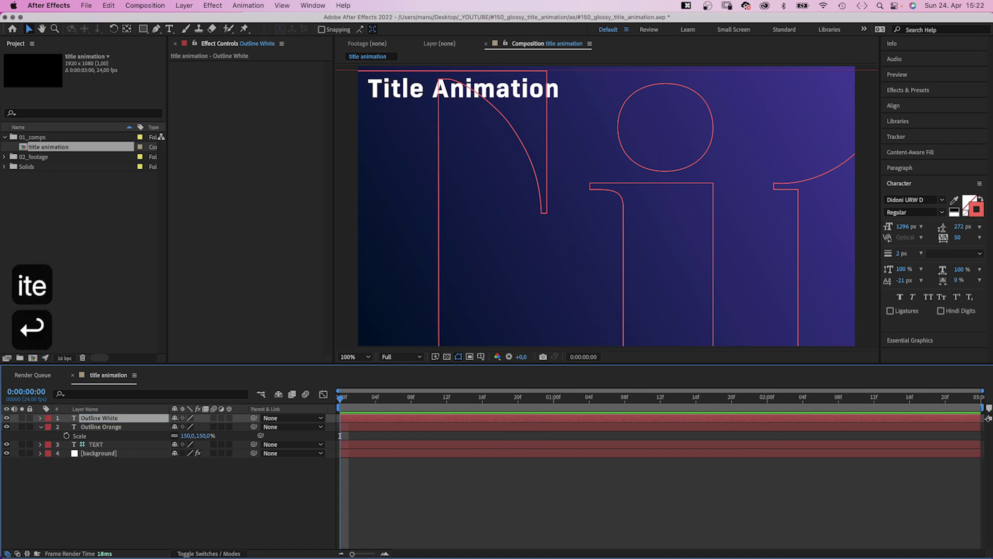
# - Set the Outline White stroke colour to ffffff
pyautogui.click(976, 210)
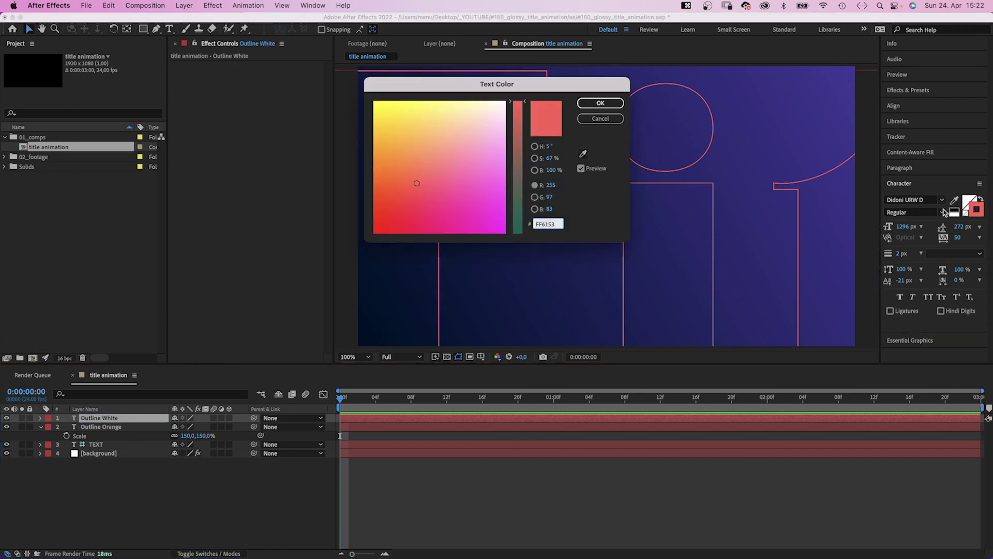
pyautogui.write('ffffff')
pyautogui.click(582, 104)
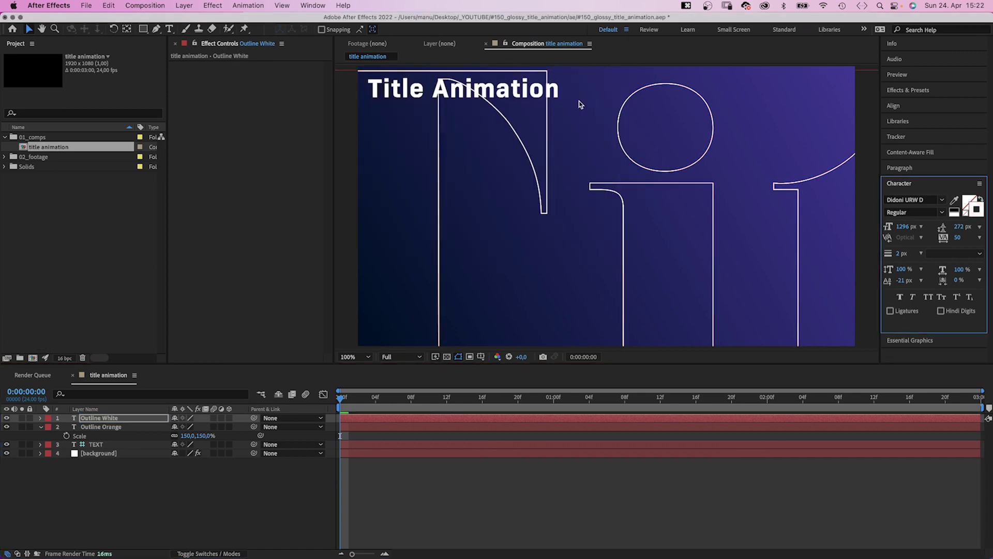
# - Draw a rectangular mask on Outline White and rotate it into a diagonal band
pyautogui.click(142, 29)
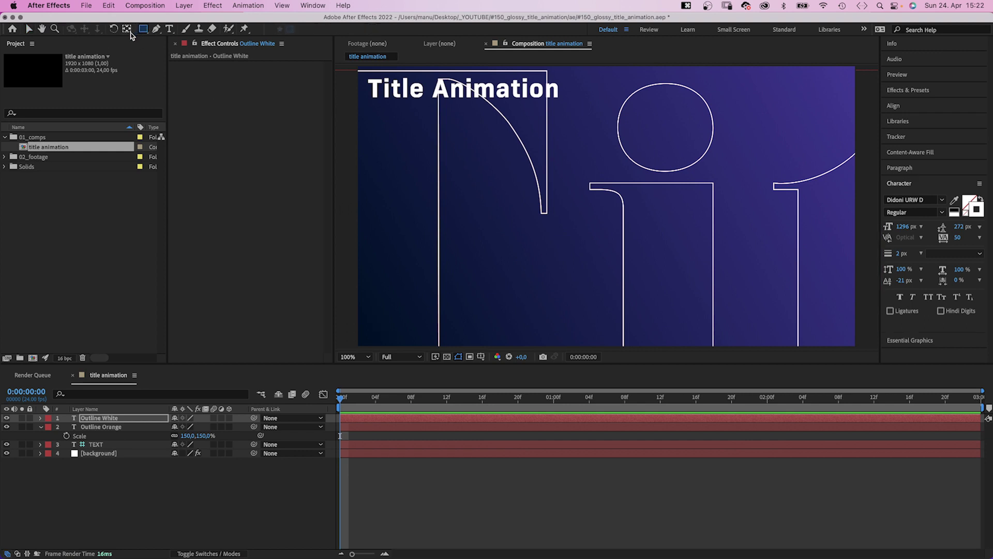
pyautogui.press(',')
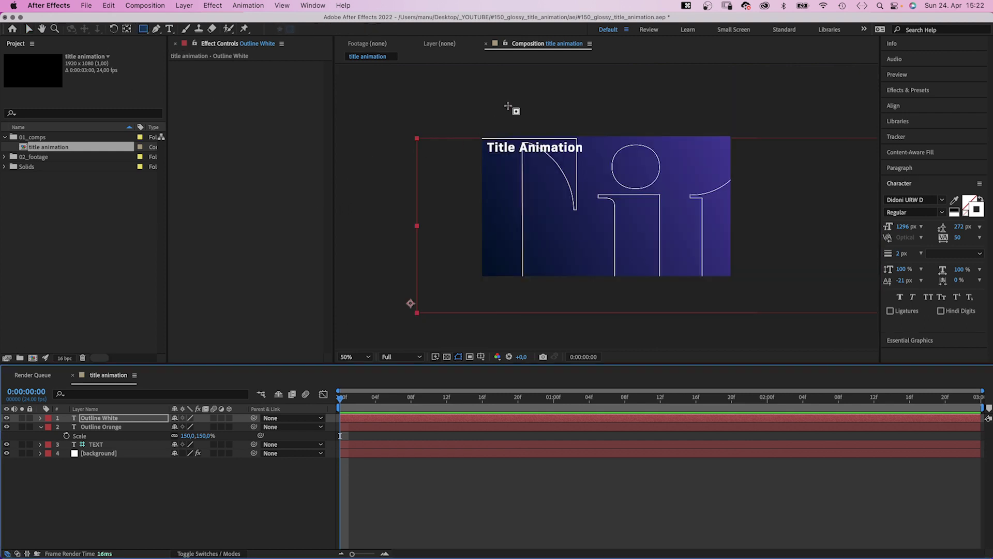
pyautogui.moveTo(524, 92); pyautogui.dragTo(627, 383)
pyautogui.press('v')
pyautogui.press('super+t')
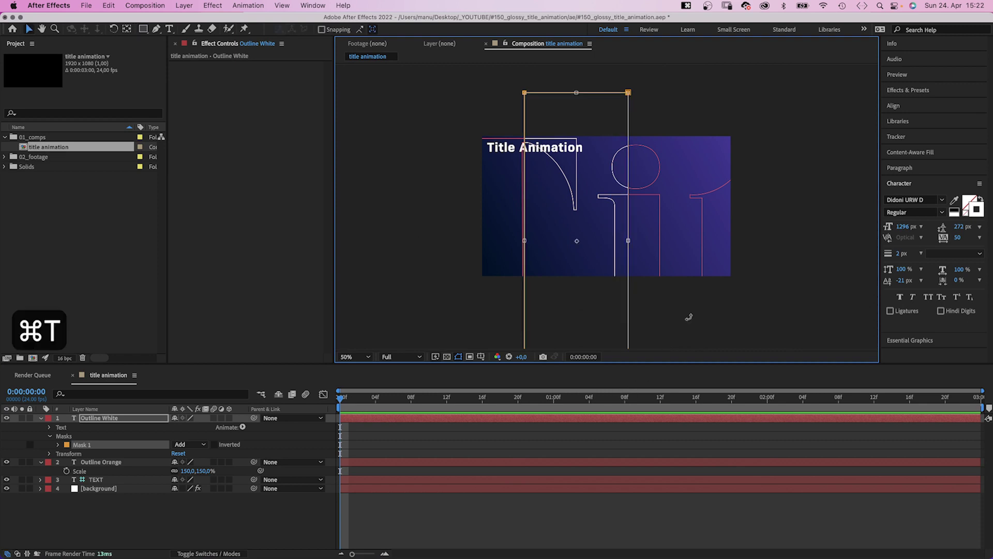
pyautogui.moveTo(662, 84); pyautogui.dragTo(567, 80)
pyautogui.press('v')
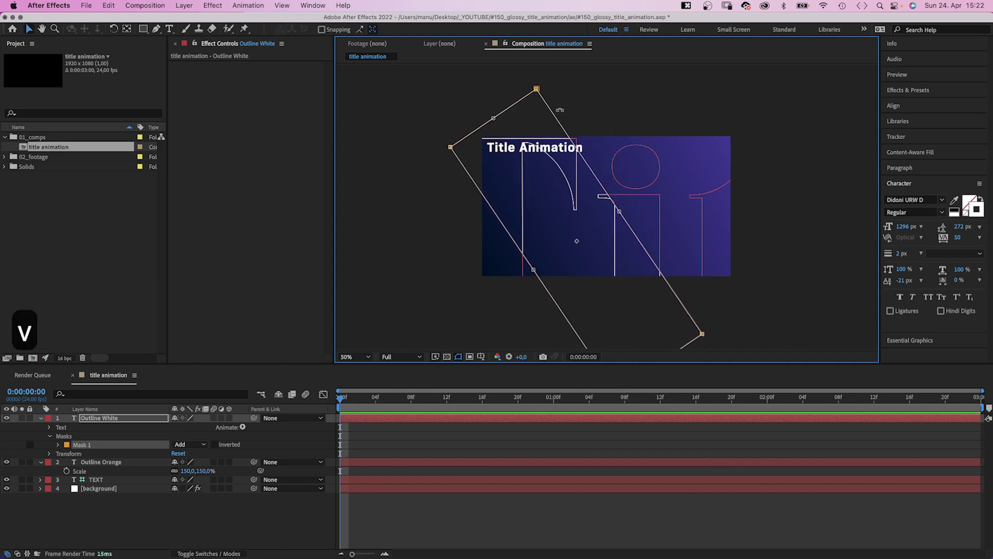
pyautogui.moveTo(558, 245); pyautogui.dragTo(581, 212)
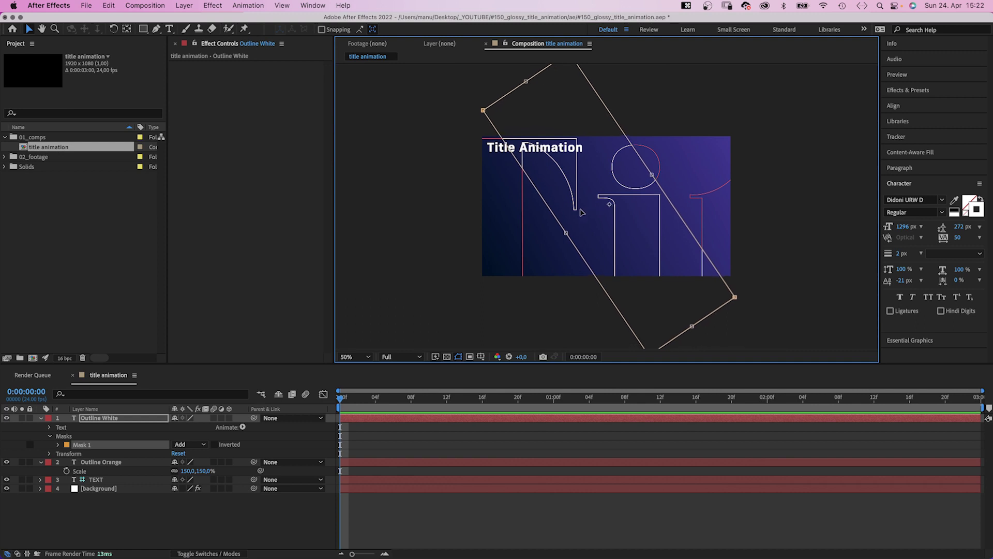
pyautogui.press('Return')
# - Feather the mask by 375 pixels and pull its right edge inward
pyautogui.click(58, 444)
pyautogui.moveTo(183, 462); pyautogui.dragTo(195, 462)
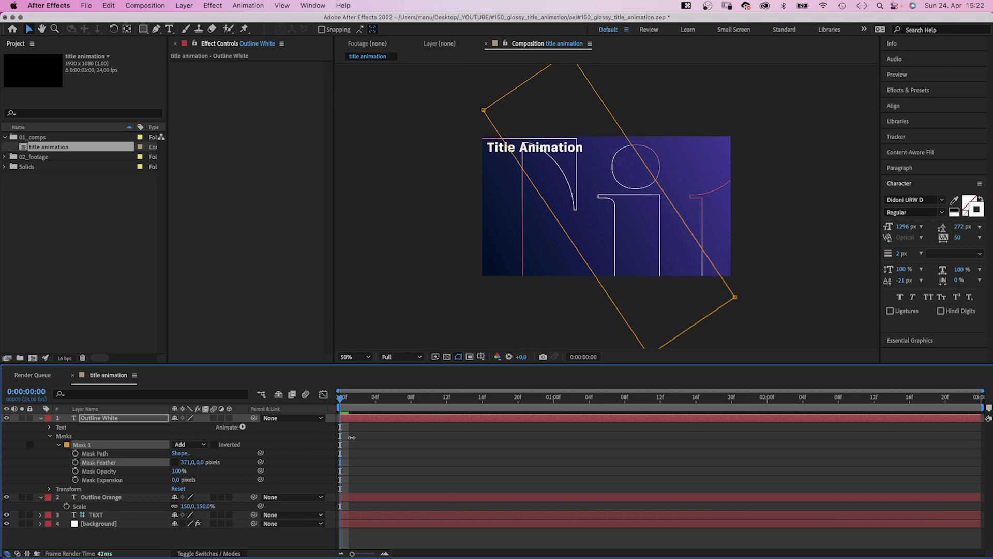
pyautogui.moveTo(354, 437); pyautogui.dragTo(352, 438)
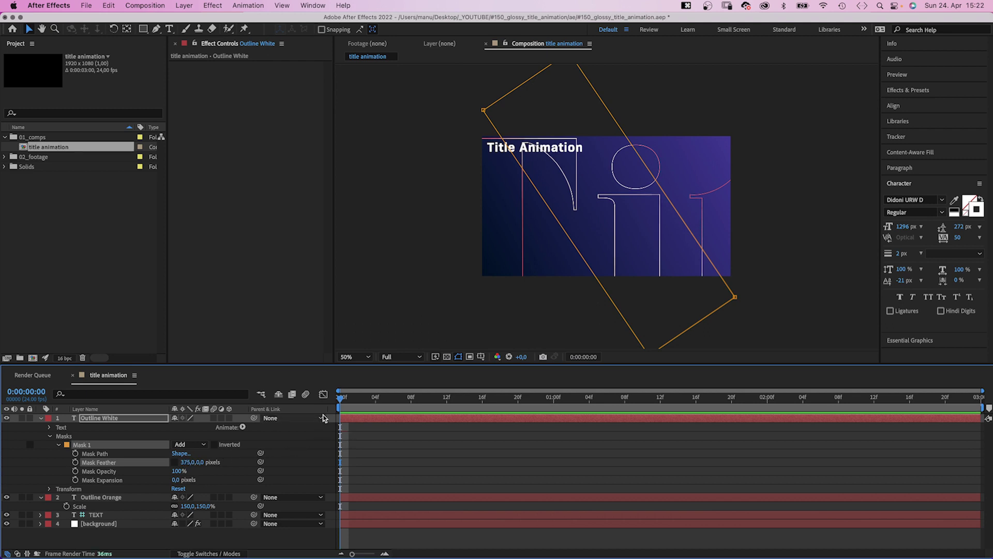
pyautogui.click(703, 252)
pyautogui.moveTo(703, 252); pyautogui.dragTo(665, 261)
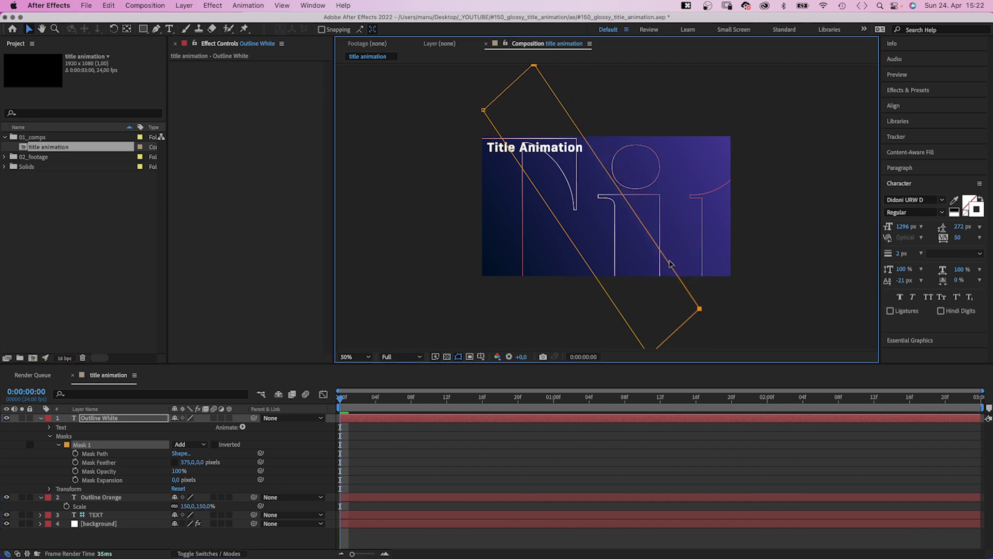
pyautogui.click(41, 419)
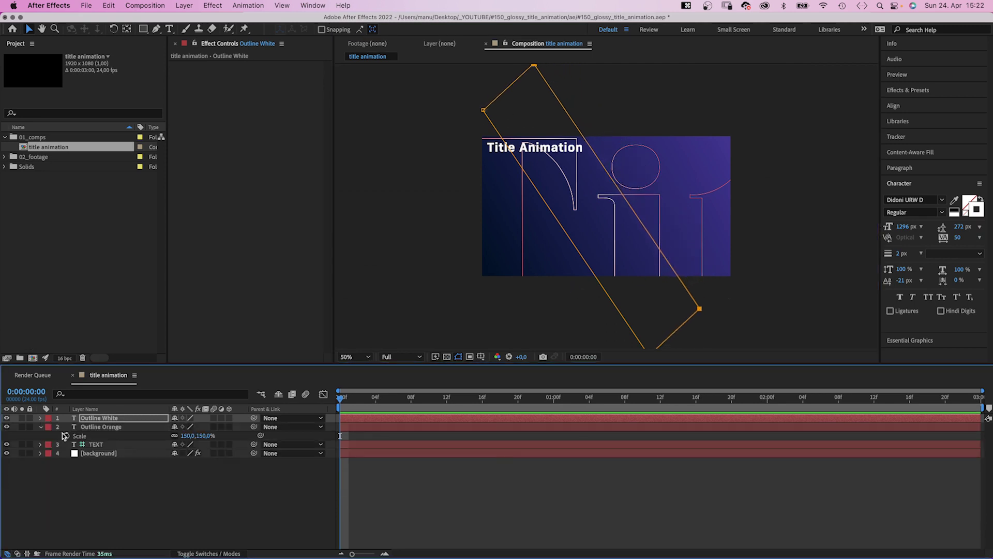
pyautogui.press('/')
pyautogui.click(141, 496)
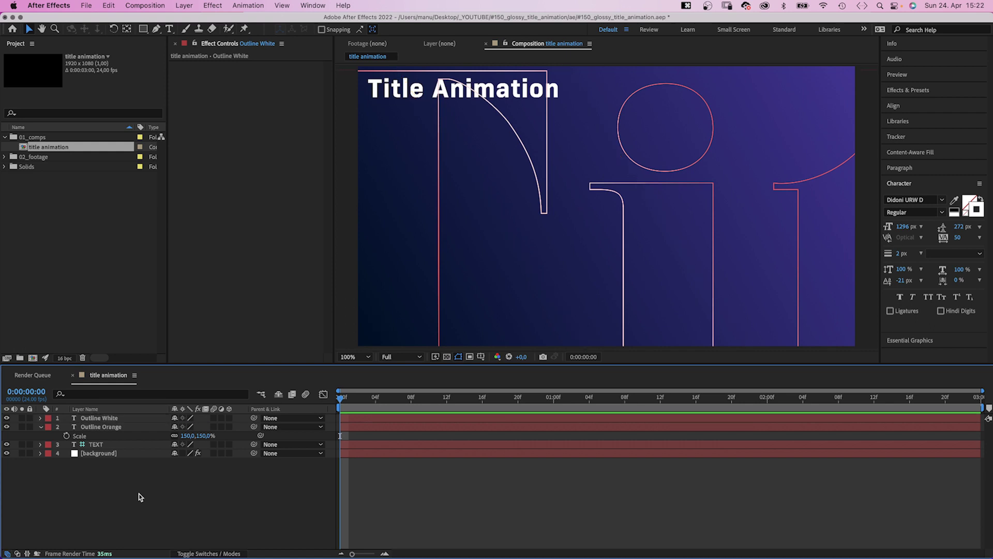
# - Hide TEXT and duplicate Outline Orange as a third-layer 'Fill' with solid-filled letters
pyautogui.click(85, 453)
pyautogui.click(6, 444)
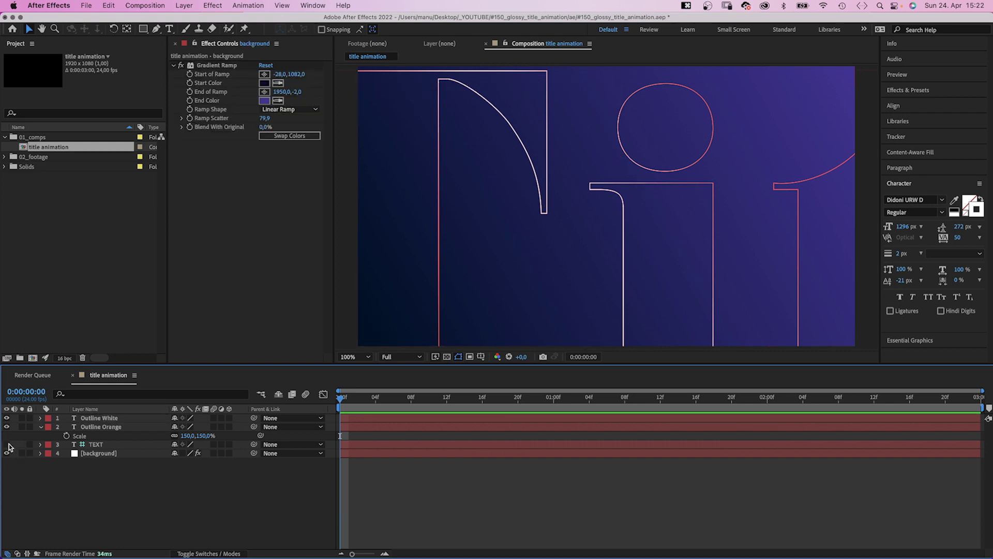
pyautogui.click(113, 428)
pyautogui.press('super+d')
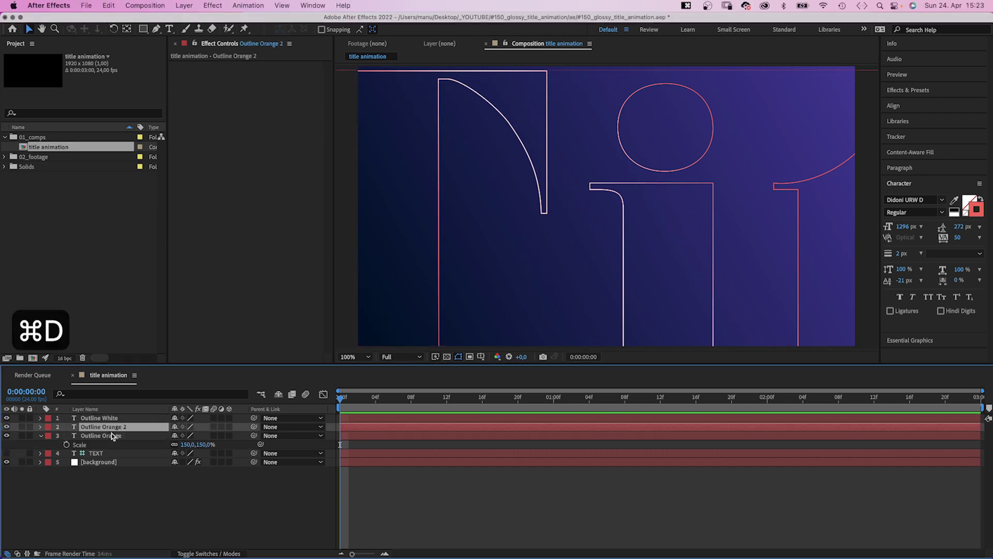
pyautogui.moveTo(107, 430); pyautogui.dragTo(110, 445)
pyautogui.press('Return')
pyautogui.write('Fill')
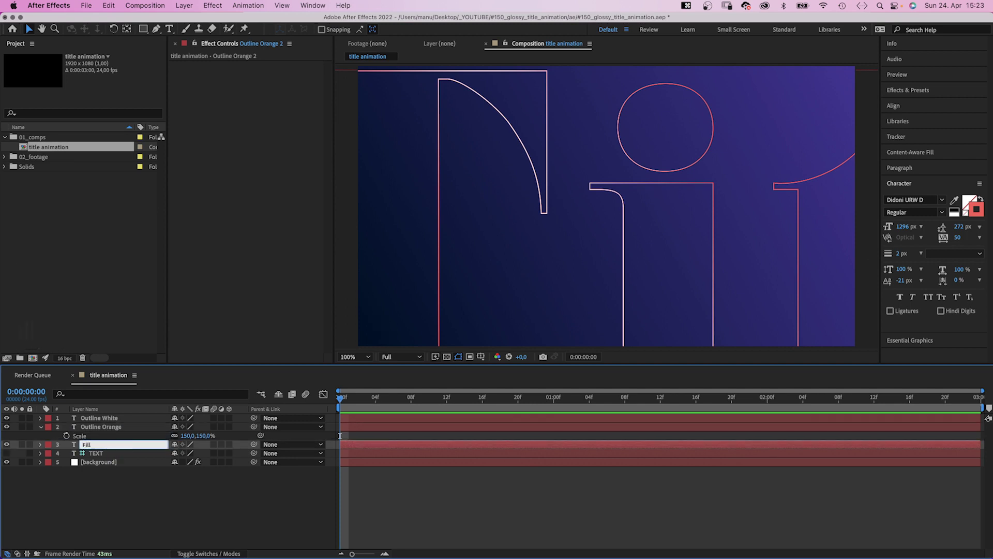
pyautogui.press('Return')
pyautogui.click(985, 201)
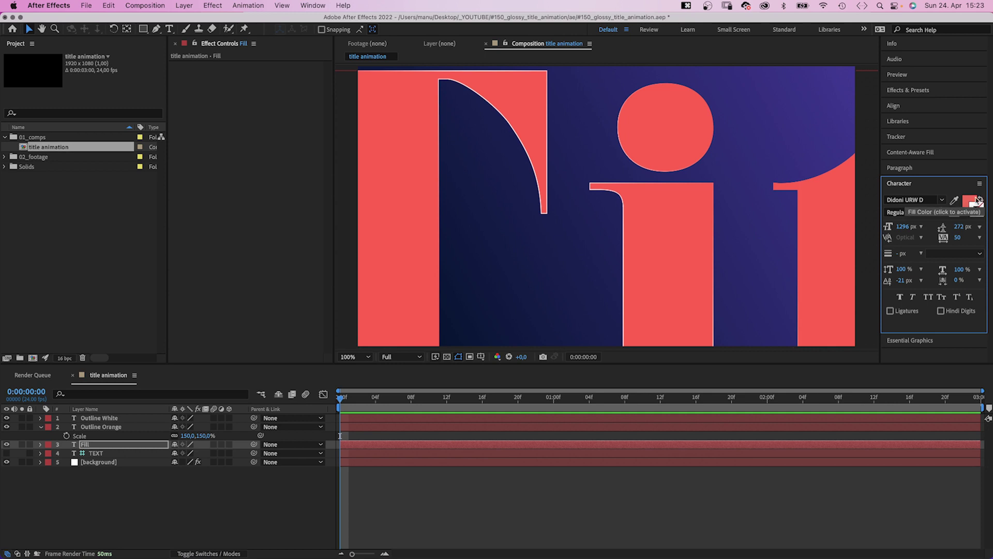
# - Paste the background's Gradient Ramp onto Fill, swap its colours, and set opacity to 50%
pyautogui.click(93, 462)
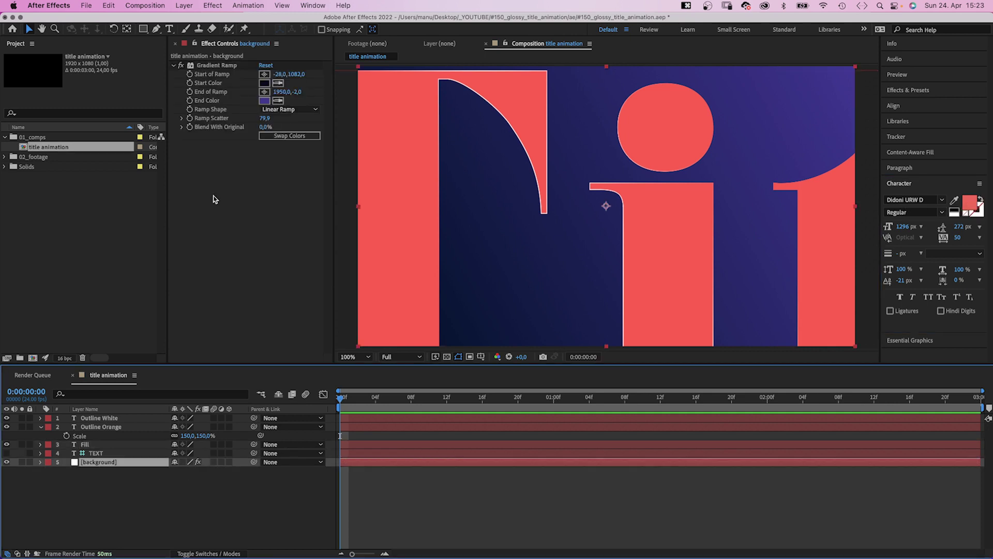
pyautogui.click(222, 66)
pyautogui.press('cmd+c')
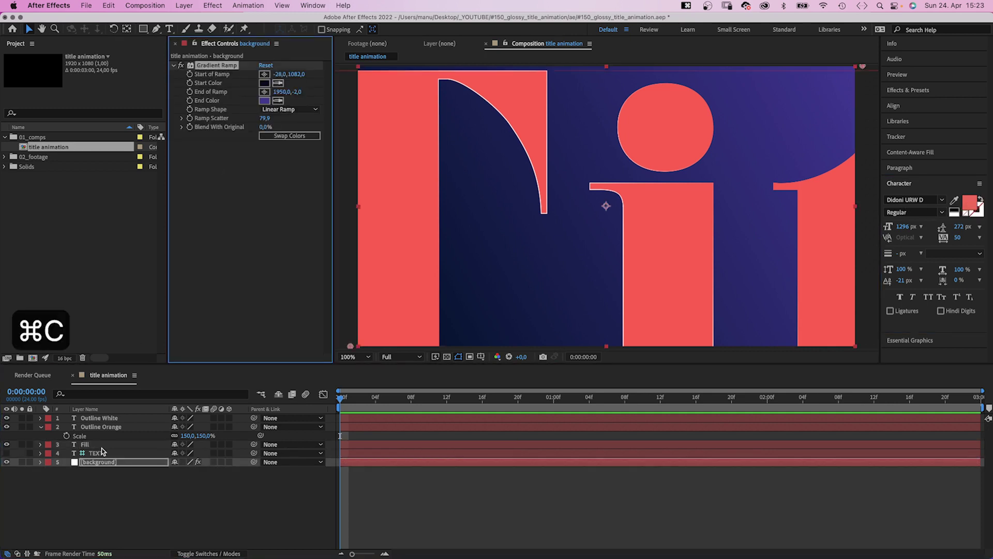
pyautogui.click(91, 447)
pyautogui.press('cmd+v')
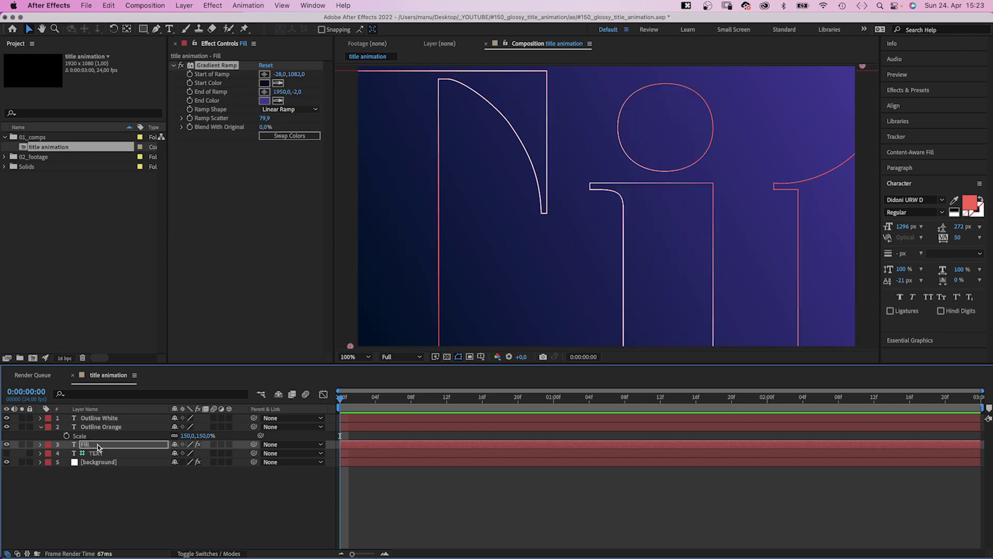
pyautogui.click(276, 137)
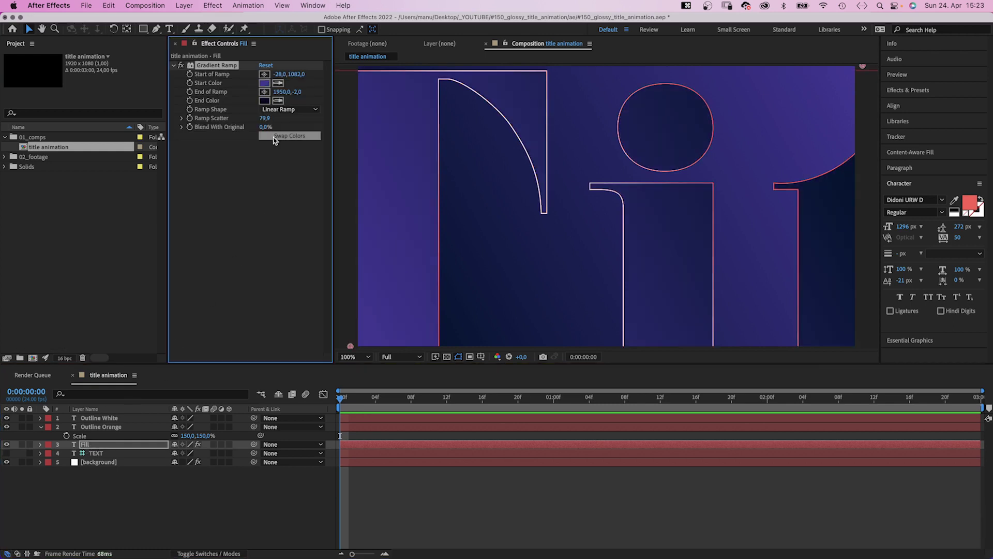
pyautogui.write('t')
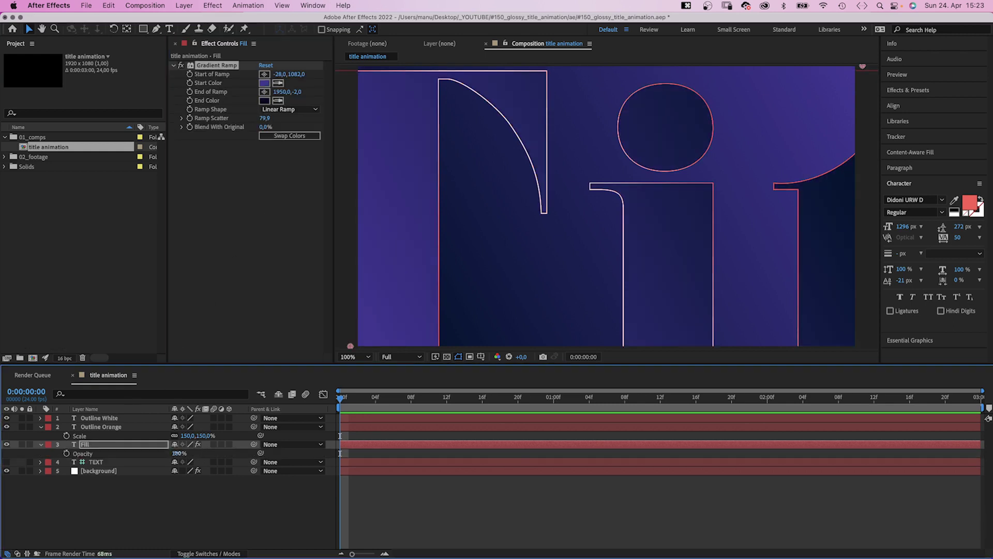
pyautogui.write('50')
pyautogui.press('Return')
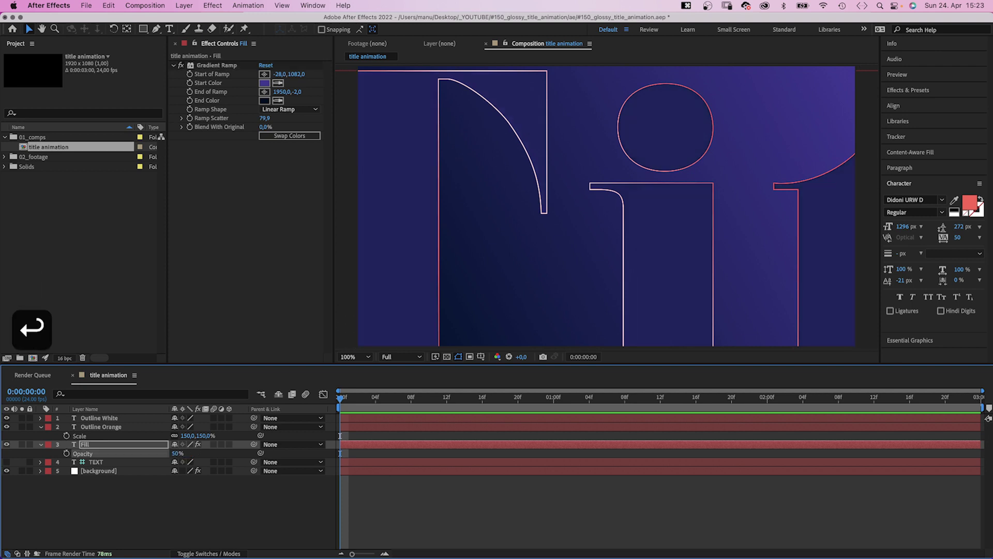
# - Add a Drop Shadow with Softness 1000 to Fill, then select Outline Orange and Fill
pyautogui.click(907, 91)
pyautogui.click(925, 104)
pyautogui.write('drop')
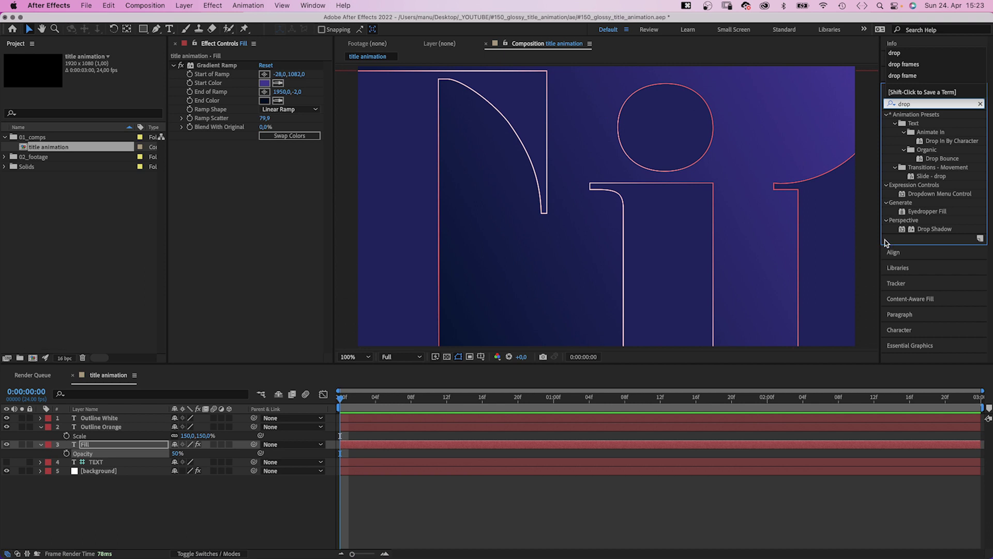
pyautogui.moveTo(901, 231); pyautogui.dragTo(468, 265)
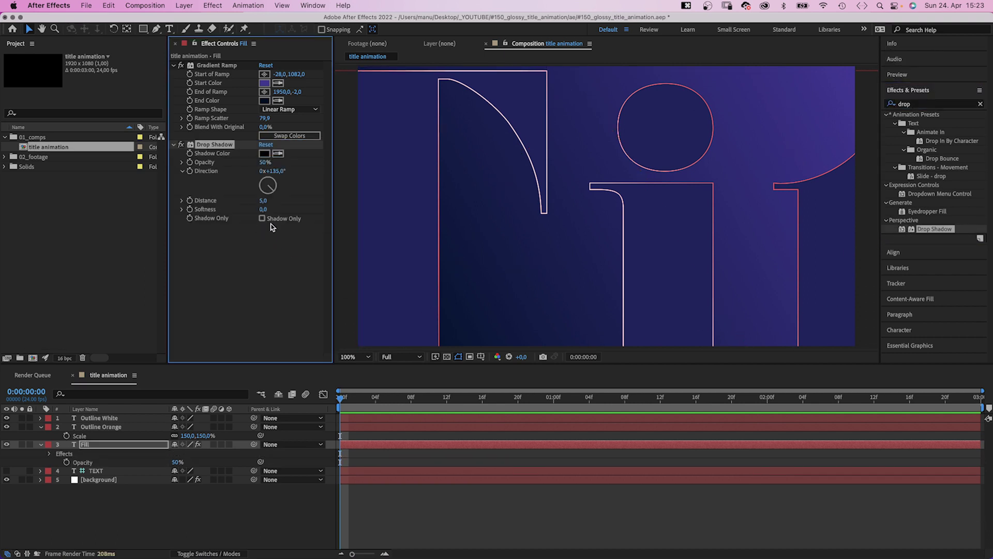
pyautogui.click(264, 209)
pyautogui.write('1000')
pyautogui.press('Return')
pyautogui.click(106, 427)
pyautogui.keyDown('shift'); pyautogui.click(101, 448); pyautogui.keyUp('shift')
# - Parent Outline Orange and Fill to Outline White and keyframe its Mask Path and Position at 0
pyautogui.moveTo(253, 427); pyautogui.dragTo(114, 424)
pyautogui.click(125, 417)
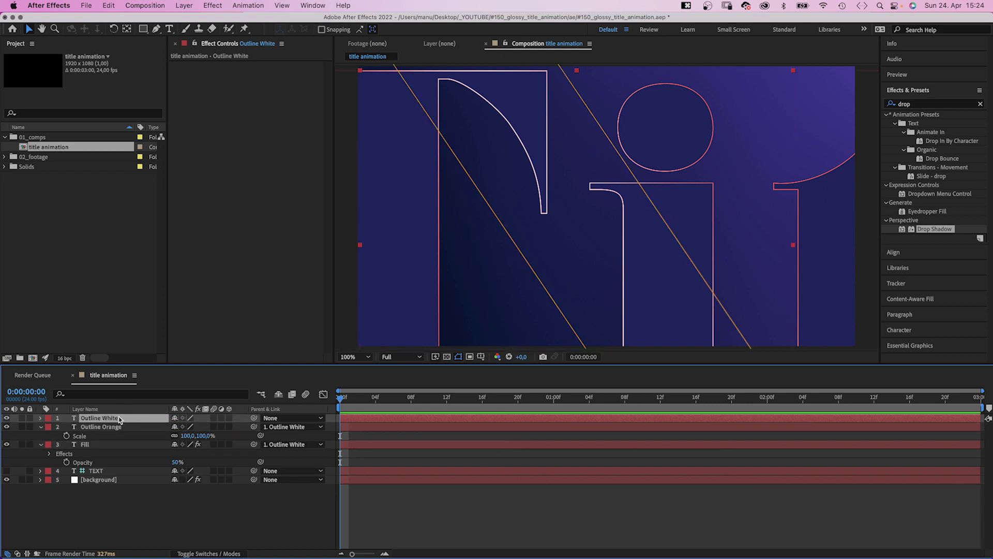
pyautogui.press('m')
pyautogui.click(75, 435)
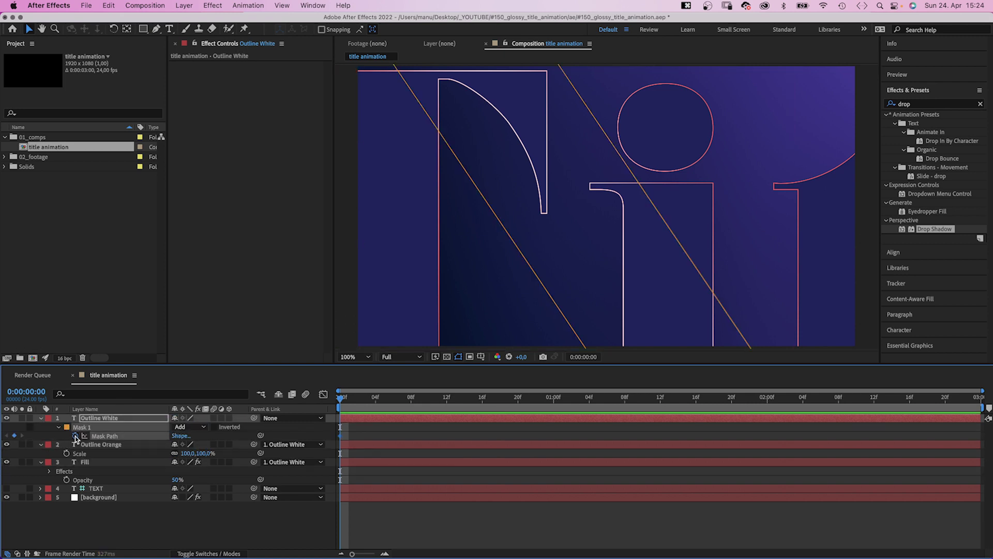
pyautogui.hotkey('shift', 'p')
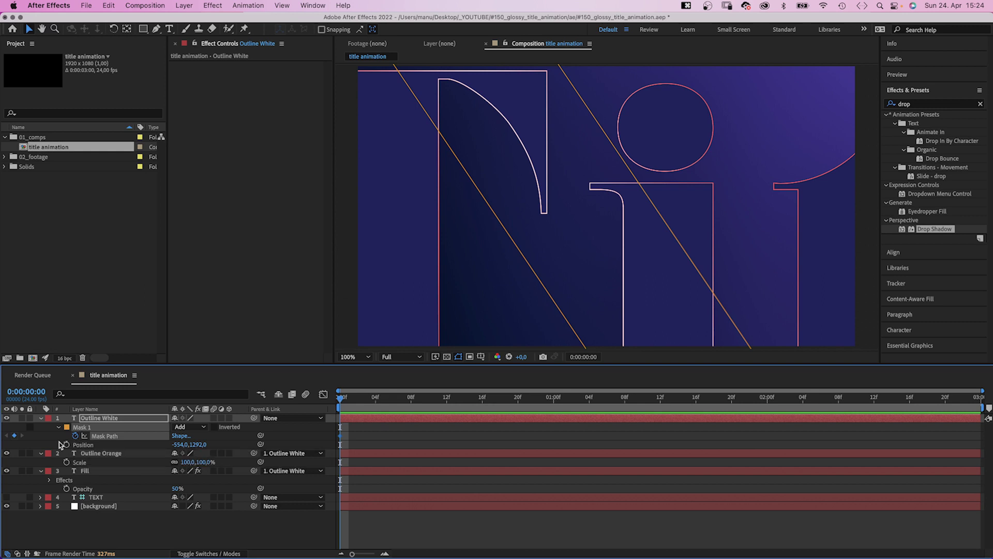
pyautogui.click(67, 444)
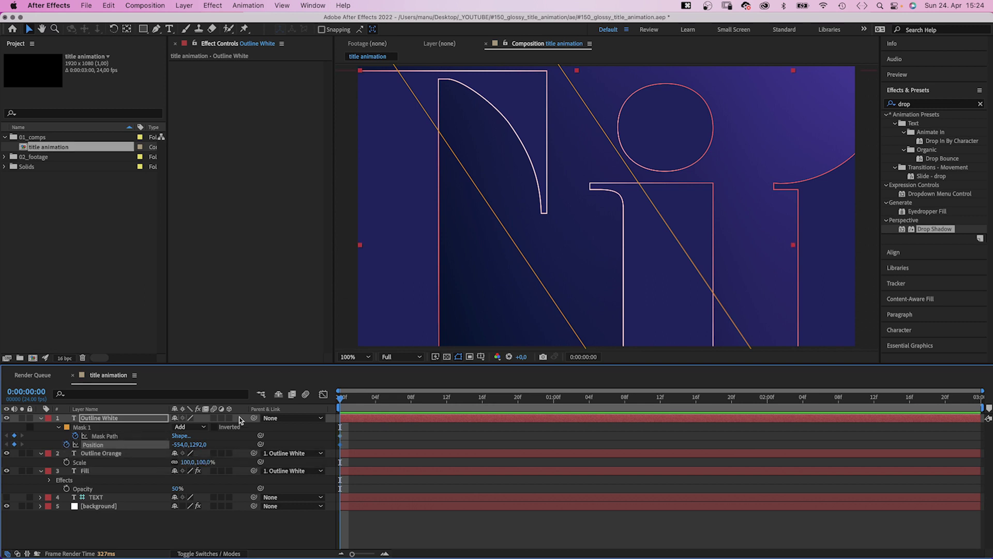
# - Trim the three outline layers to end at 1:00
pyautogui.moveTo(516, 401); pyautogui.dragTo(550, 401)
pyautogui.keyDown('shift'); pyautogui.click(562, 475); pyautogui.keyUp('shift')
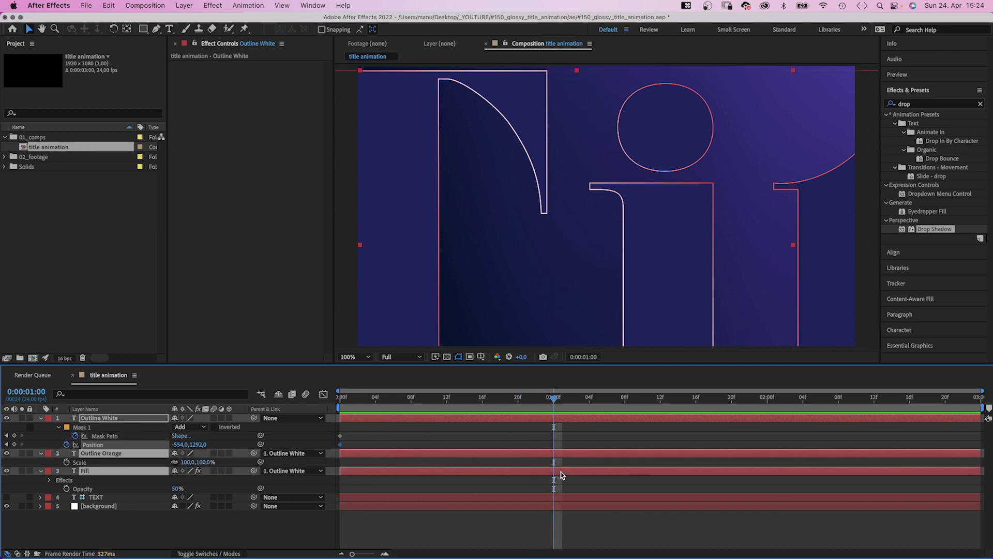
pyautogui.moveTo(981, 415); pyautogui.dragTo(553, 442)
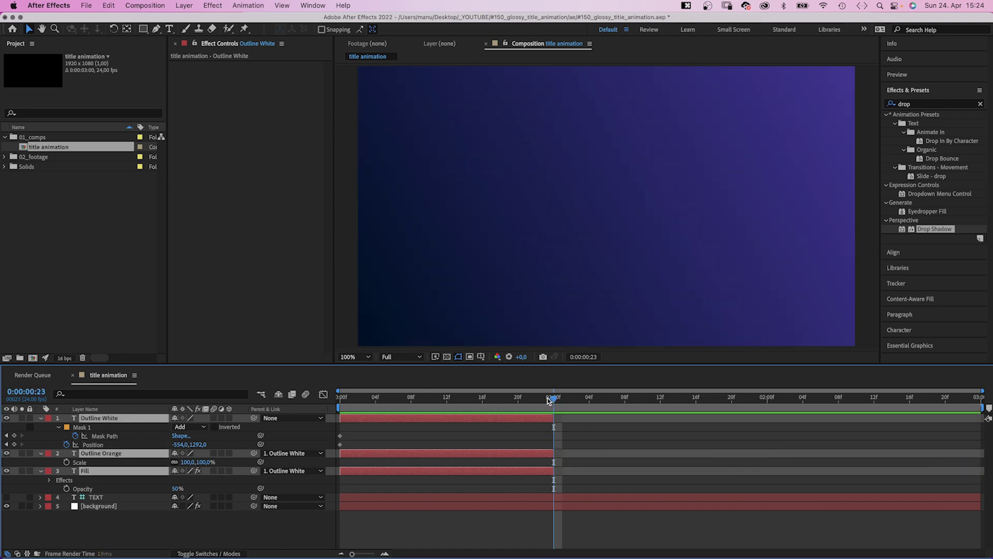
# - At frame 23, slide Outline White left, move its mask lower right, and show the keyframes' speed graph
pyautogui.moveTo(548, 400); pyautogui.dragTo(544, 399)
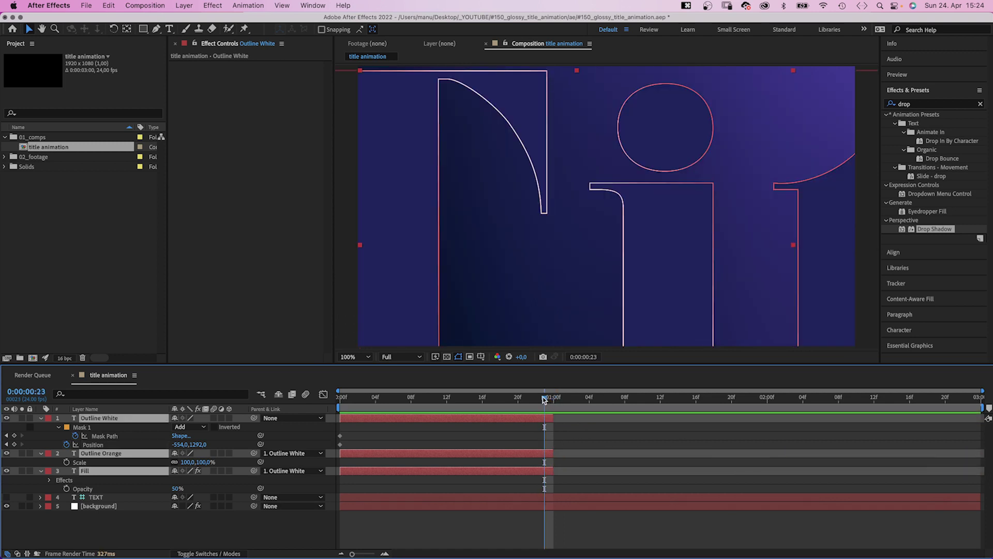
pyautogui.click(48, 435)
pyautogui.moveTo(174, 444); pyautogui.dragTo(111, 446)
pyautogui.click(110, 436)
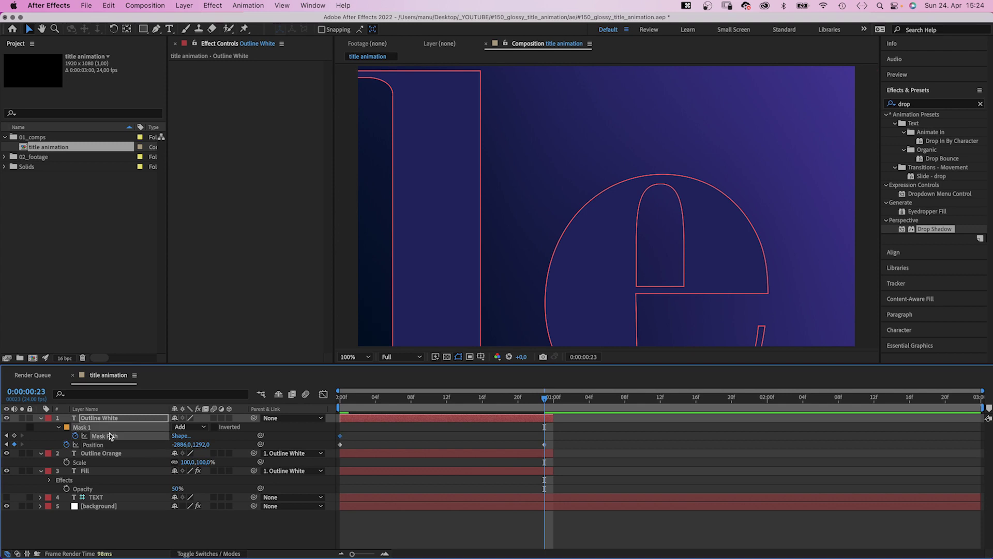
pyautogui.press(',')
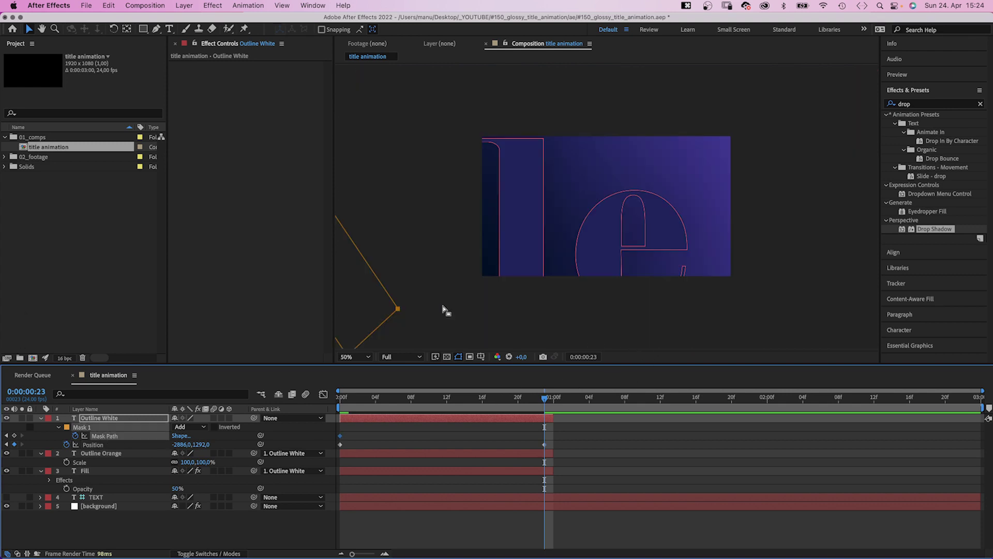
pyautogui.moveTo(397, 309); pyautogui.dragTo(816, 306)
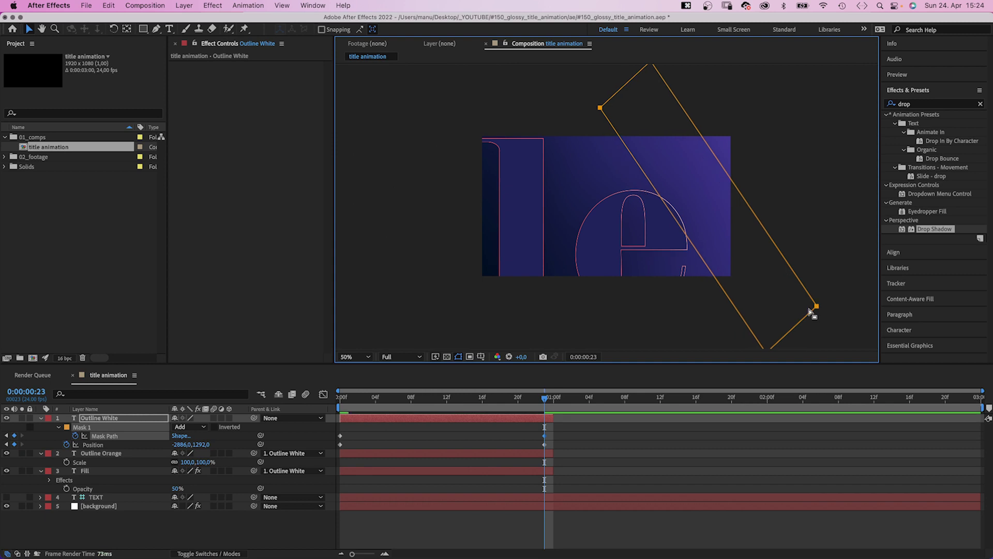
pyautogui.moveTo(562, 431); pyautogui.dragTo(544, 519)
pyautogui.click(323, 395)
# - Ease Outline White's mask path sharply into its second keyframe in the Graph Editor
pyautogui.click(104, 436)
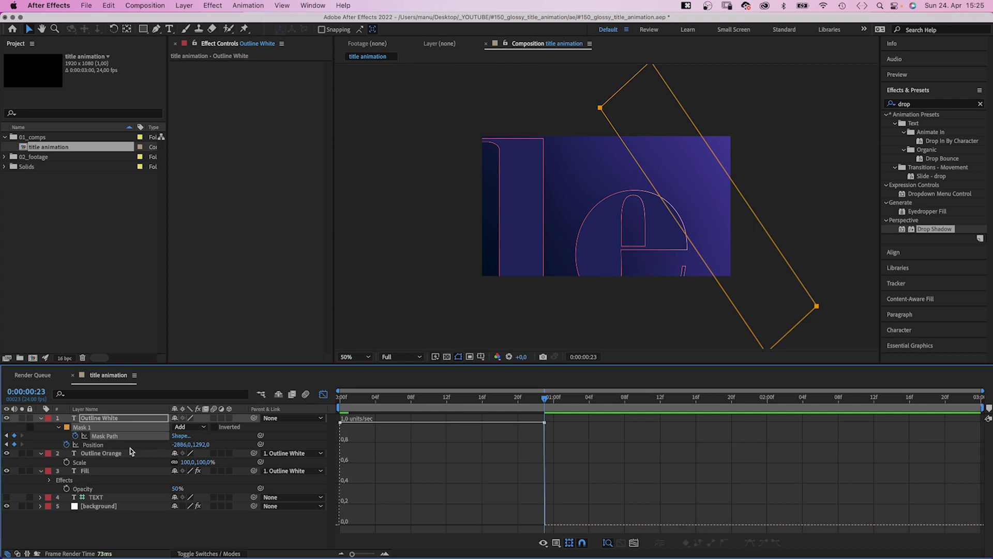
pyautogui.moveTo(358, 425); pyautogui.dragTo(456, 504)
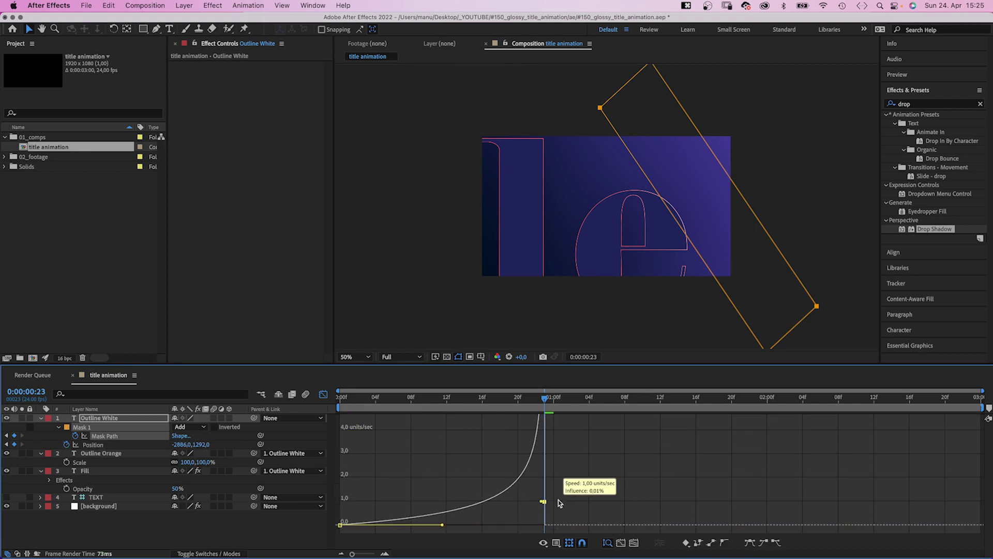
pyautogui.press('Home')
pyautogui.click(322, 394)
# - Preview the title animation with the viewer at 100% zoom
pyautogui.press('/')
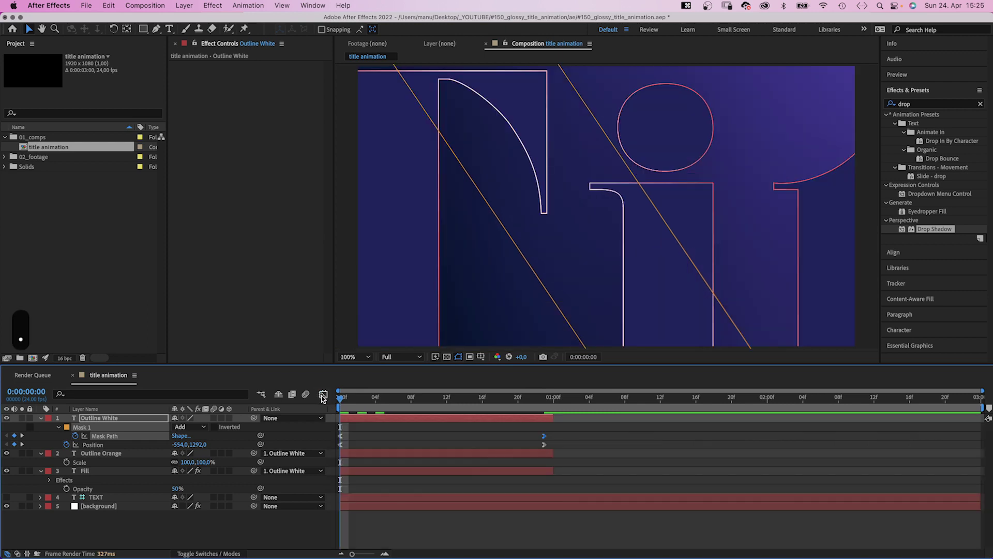
pyautogui.press('space')
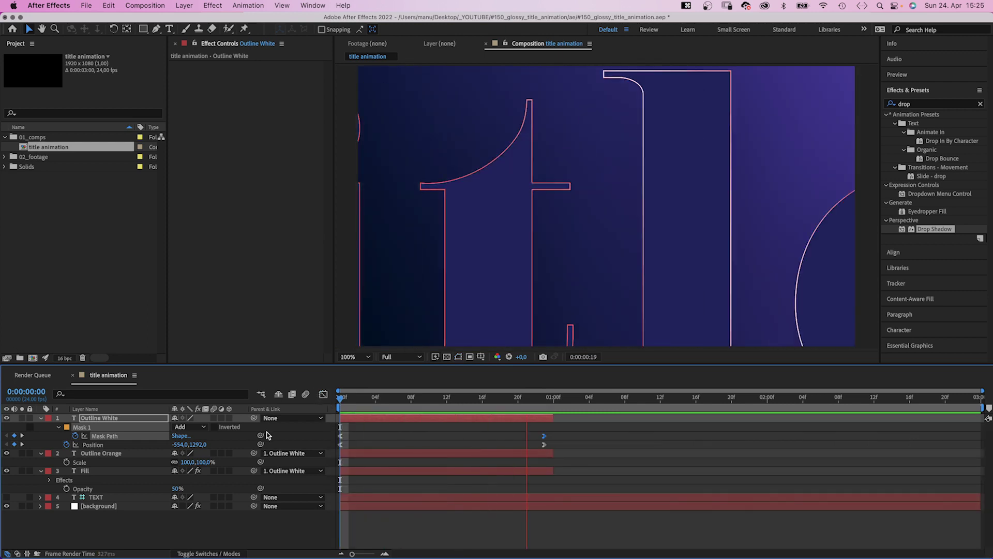
pyautogui.press('space')
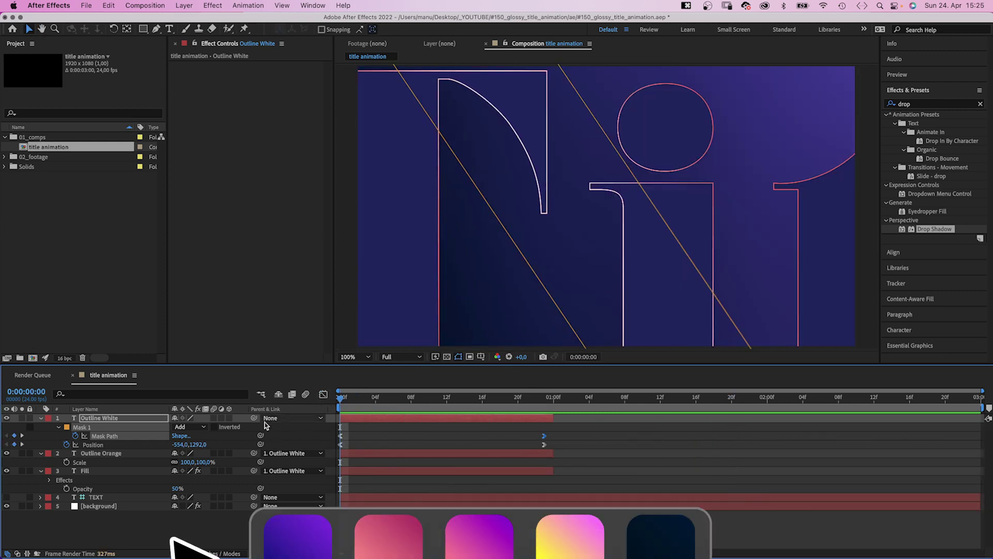
pyautogui.press('space')
pyautogui.press('space')
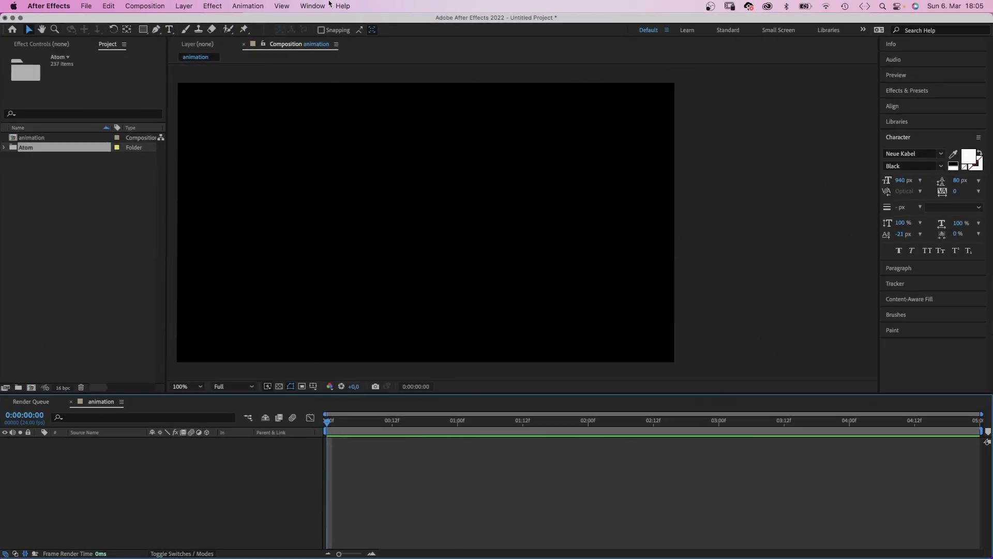
# - Open the AtomX extension panel from the Window menu
pyautogui.click(313, 6)
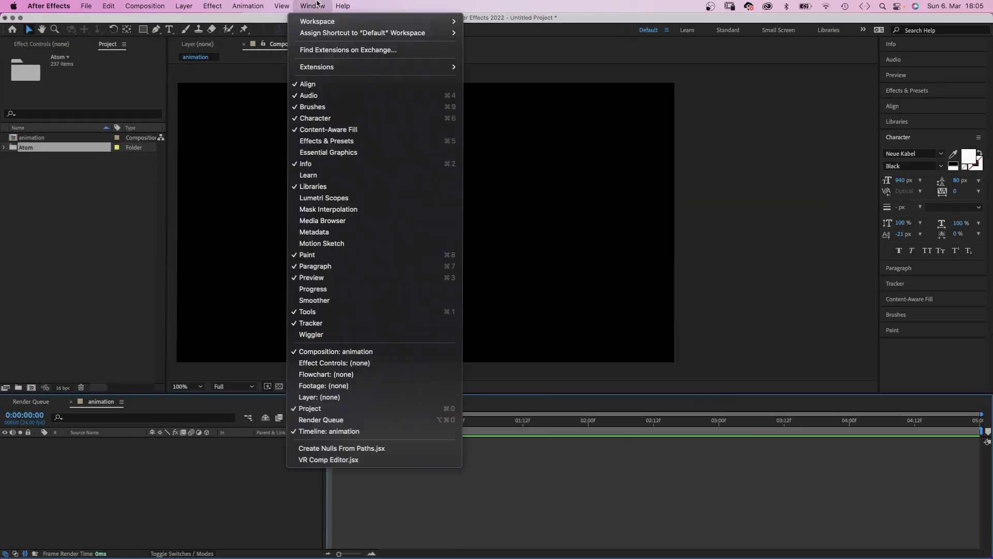
pyautogui.moveTo(347, 68)
pyautogui.click(489, 67)
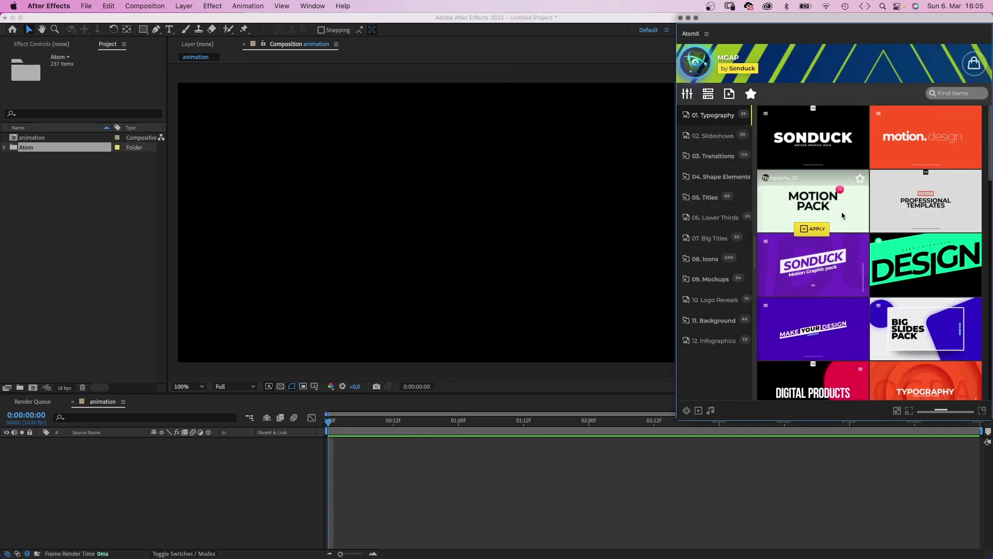
# - Browse the AtomX categories to Big Titles and apply the MOTION GRAPHIC PACK Big_Title_13 template
pyautogui.press('Down')
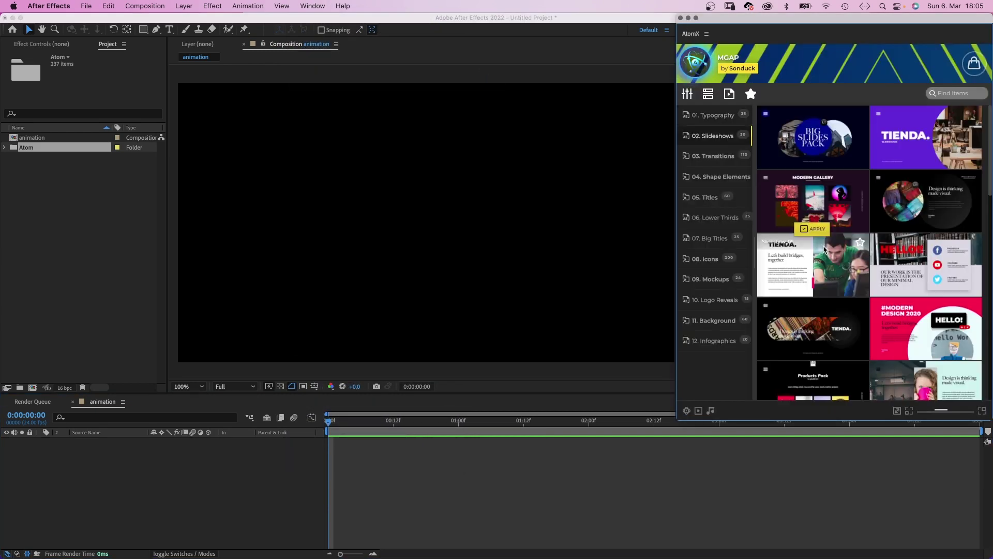
pyautogui.press('Down')
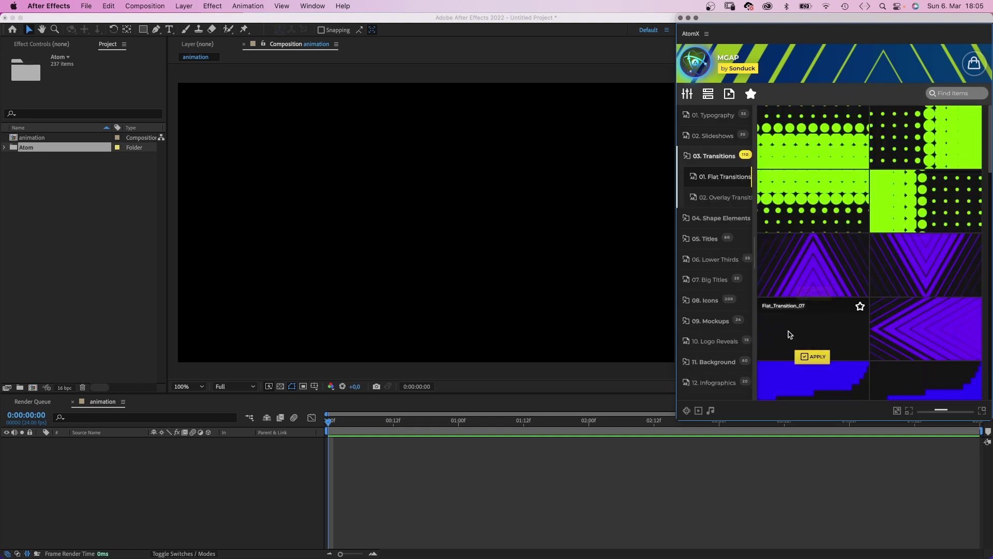
pyautogui.press('Down')
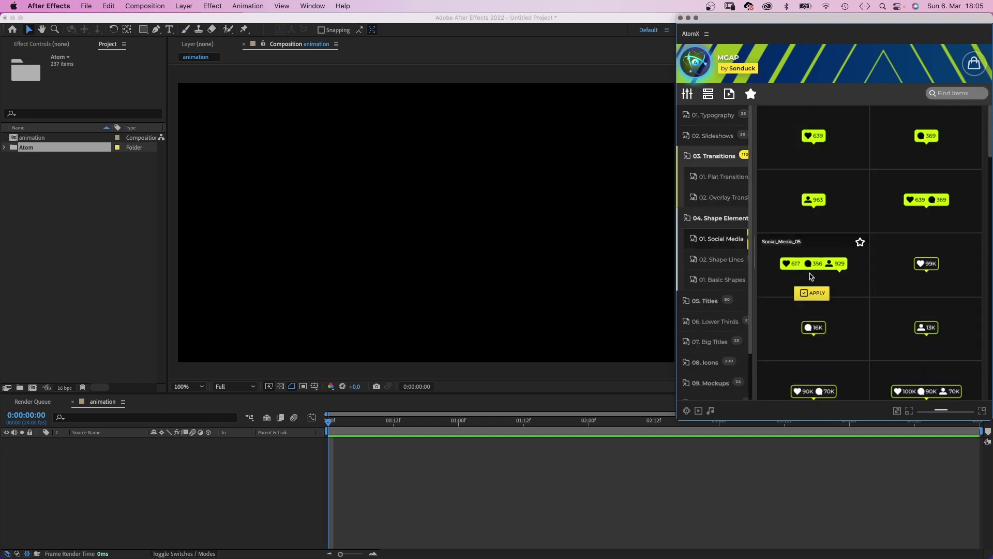
pyautogui.press('Down')
pyautogui.press('Down')
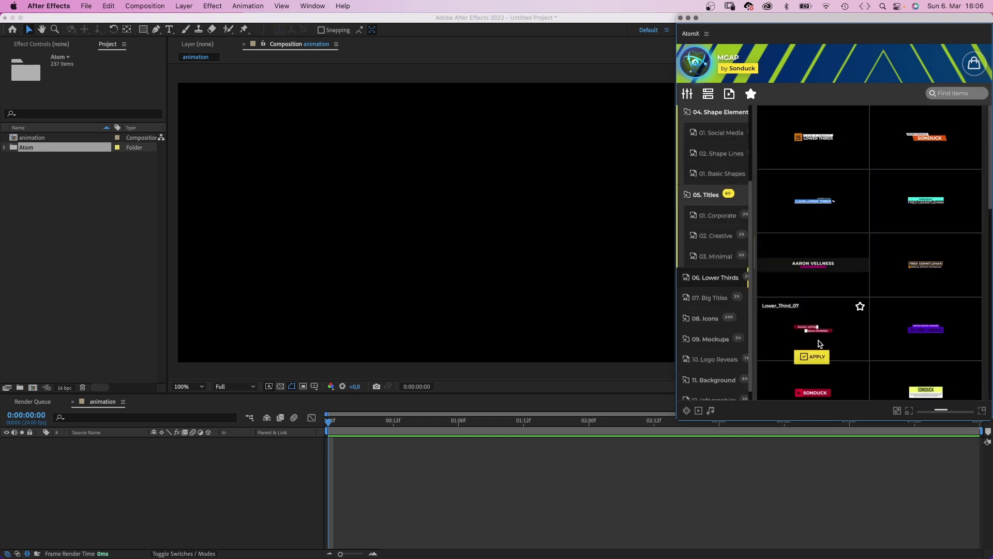
pyautogui.press('Down')
pyautogui.press('Down')
pyautogui.press('Down')
pyautogui.press('Down')
pyautogui.press('Down')
pyautogui.press('Down')
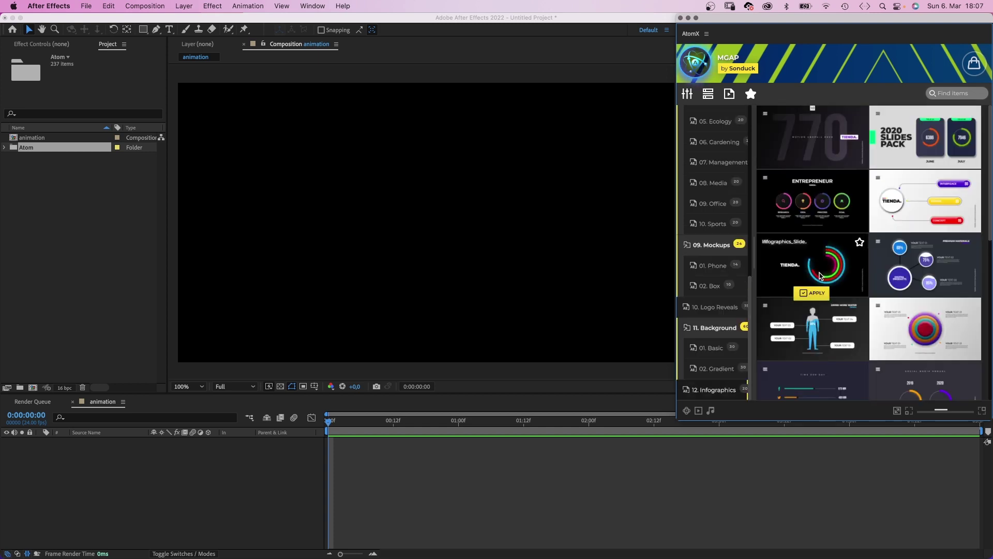
pyautogui.press('Up')
pyautogui.press('Up')
pyautogui.press('Up')
pyautogui.press('Up')
pyautogui.press('Up')
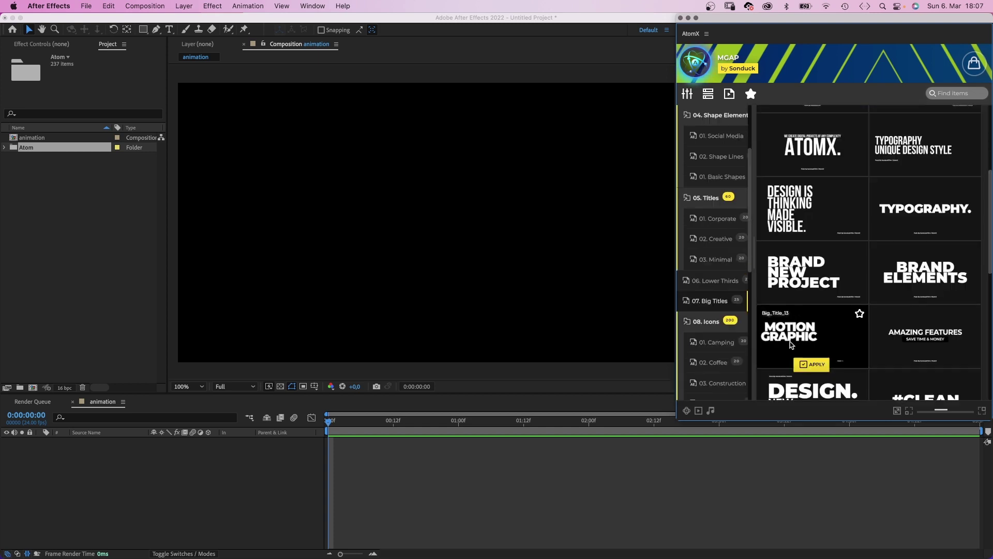
pyautogui.click(811, 364)
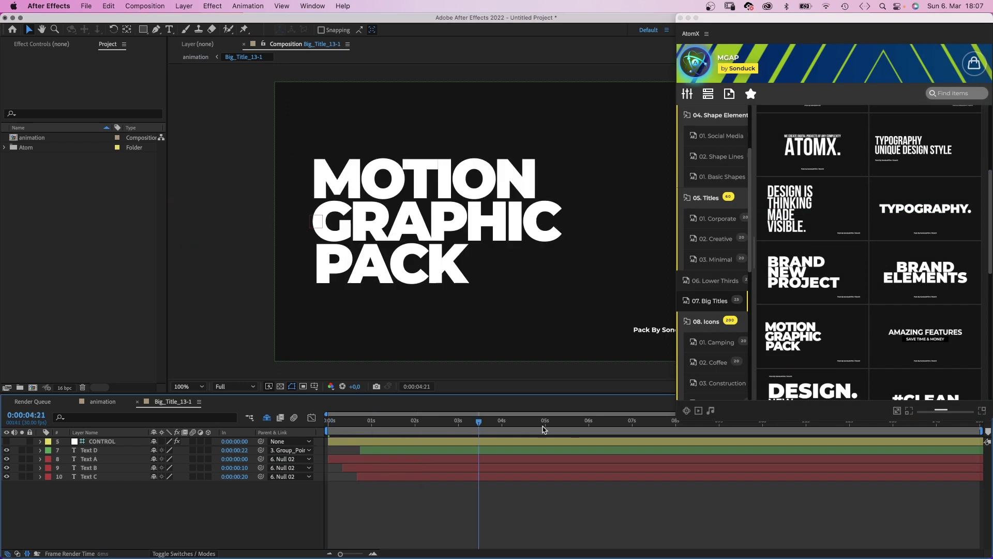
# - Change the third title line to ANIMATION and add the Gradient_19 background below the title
pyautogui.doubleClick(89, 476)
pyautogui.write('ANIMA')
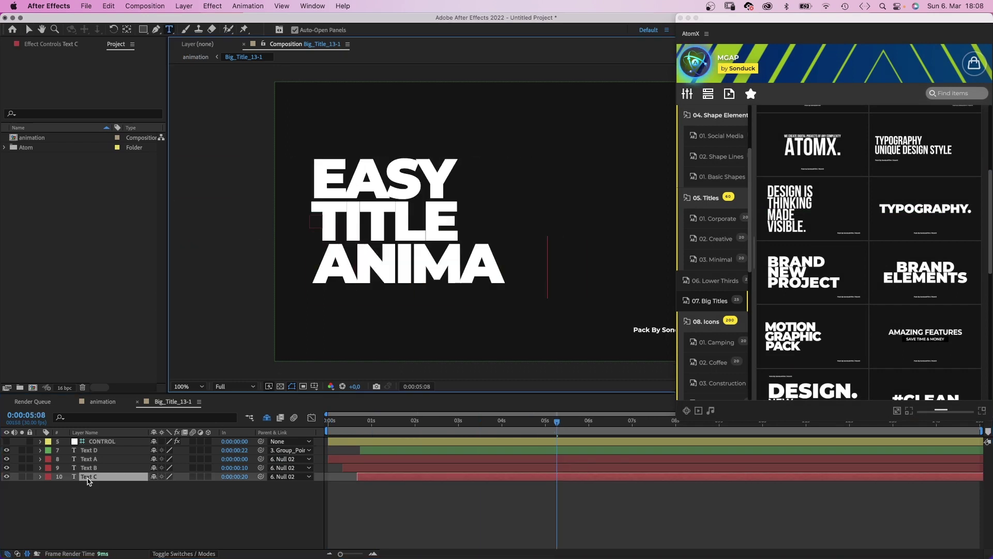
pyautogui.write('TION')
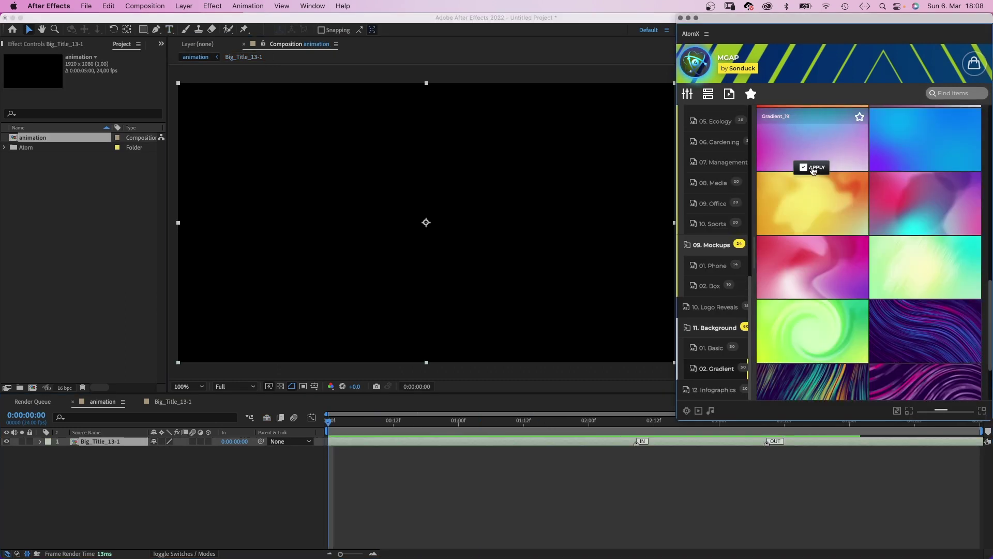
pyautogui.click(814, 169)
pyautogui.click(815, 168)
pyautogui.moveTo(91, 465); pyautogui.dragTo(91, 455)
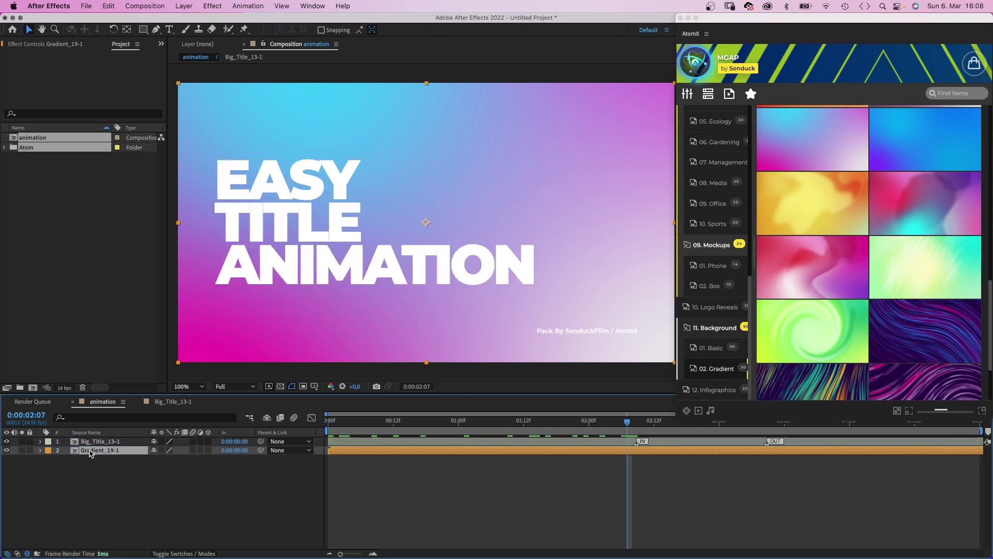
# - Change the gradient's colour to purple 8D65B3
pyautogui.doubleClick(100, 450)
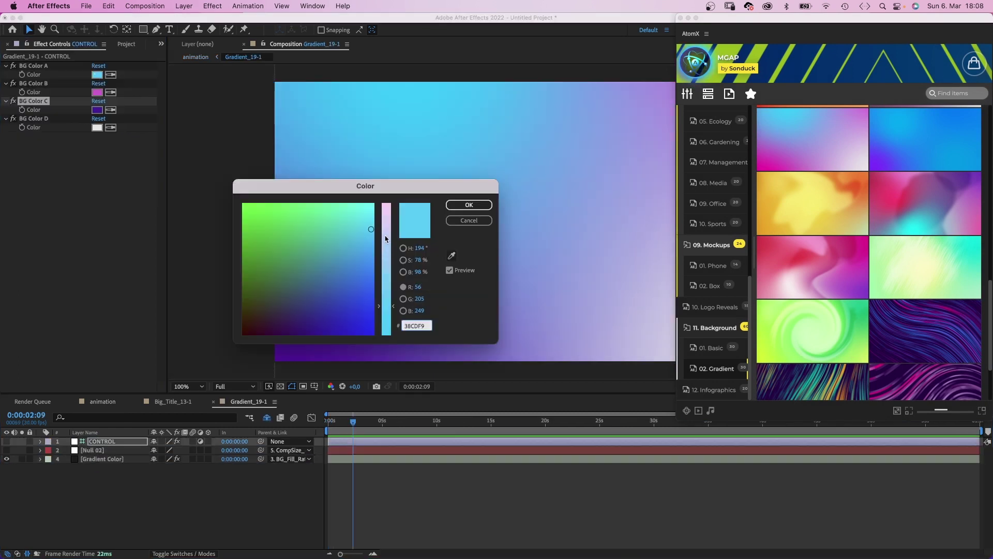
pyautogui.click(386, 239)
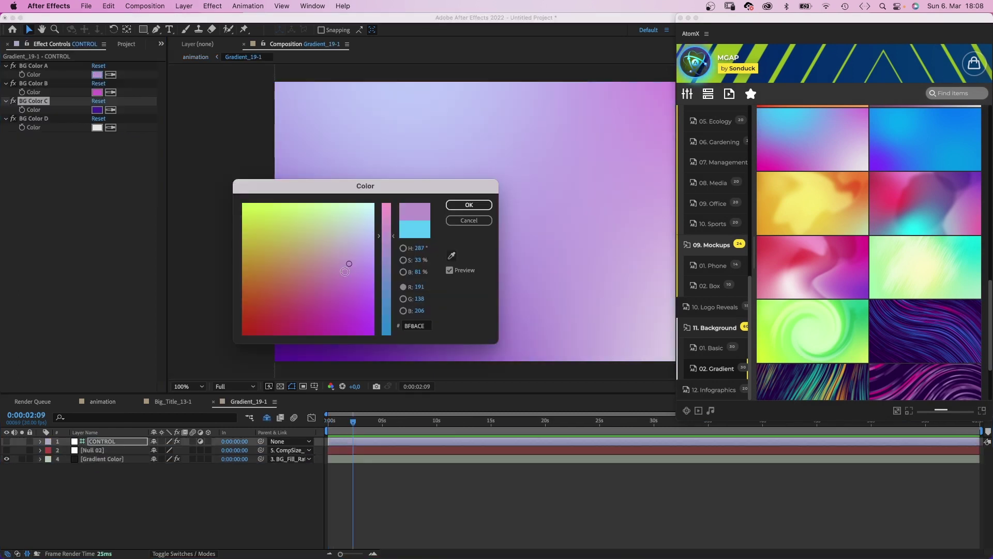
pyautogui.moveTo(344, 262); pyautogui.dragTo(335, 283)
pyautogui.moveTo(386, 238); pyautogui.dragTo(386, 265)
pyautogui.click(467, 206)
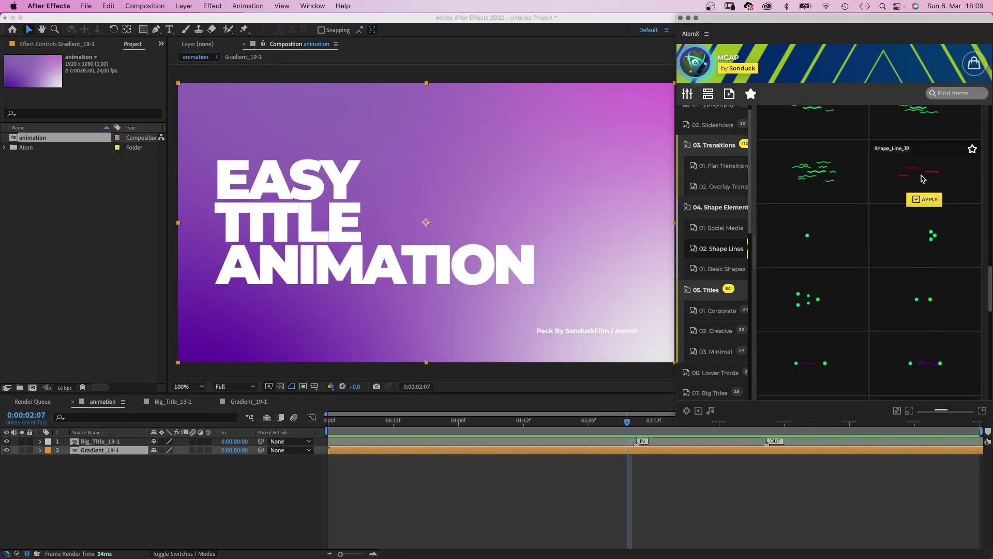
# - Add the Shape_Line_37 accent element and preview the title animation
pyautogui.click(926, 202)
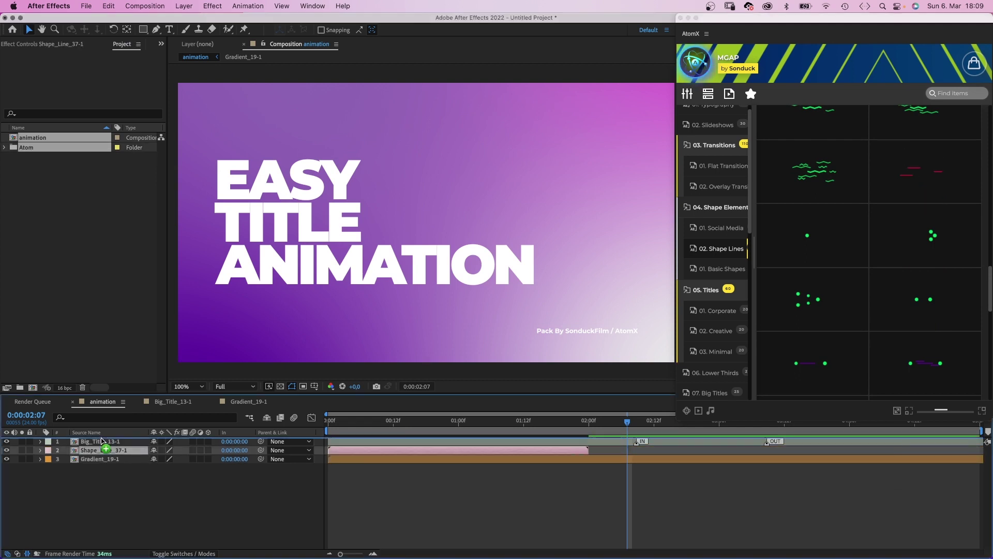
pyautogui.click(283, 500)
pyautogui.press('space')
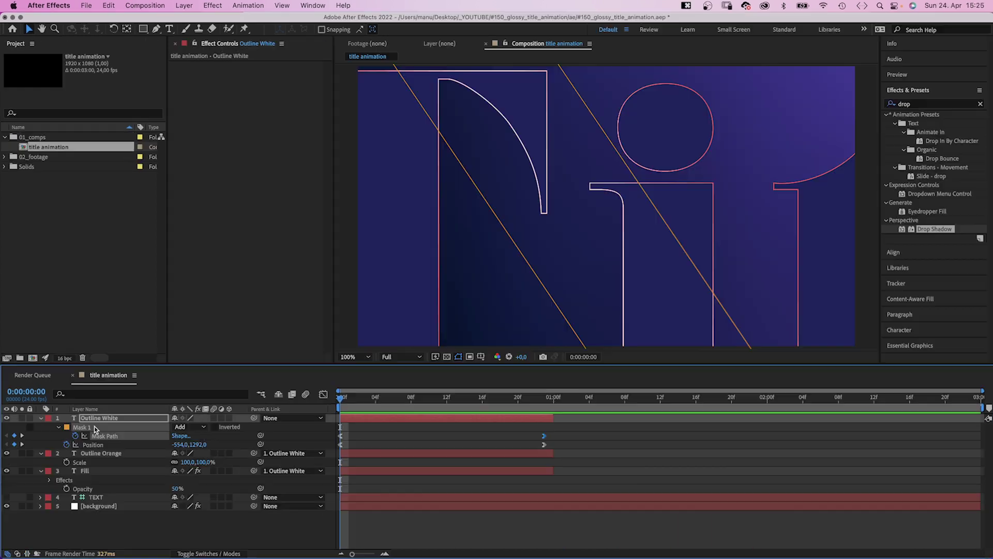
# - Duplicate the Fill, Outline Orange and Outline White layers and move the copies to the top
pyautogui.press('super+a')
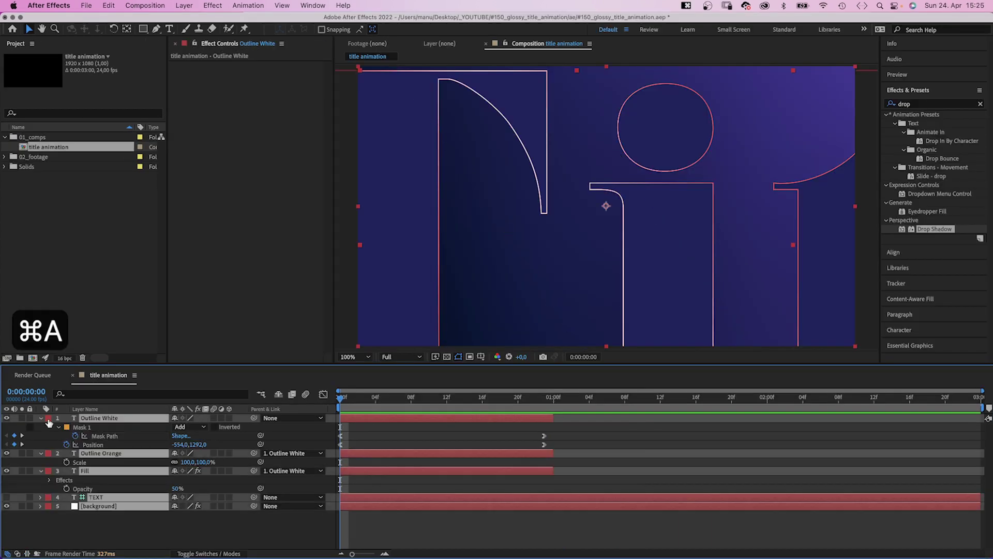
pyautogui.click(83, 491)
pyautogui.click(99, 433)
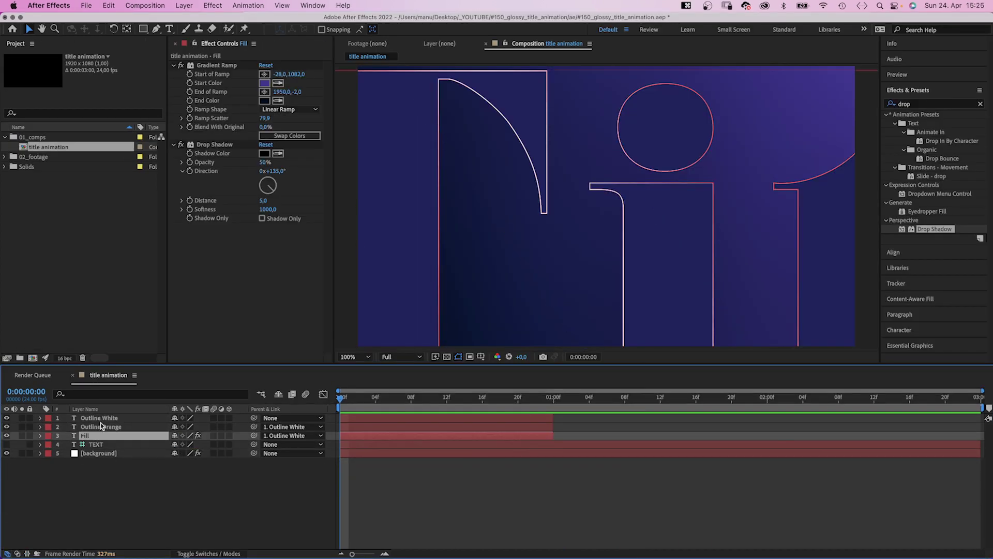
pyautogui.keyDown('shift'); pyautogui.click(101, 419); pyautogui.keyUp('shift')
pyautogui.press('super+d')
pyautogui.moveTo(106, 439); pyautogui.dragTo(109, 424)
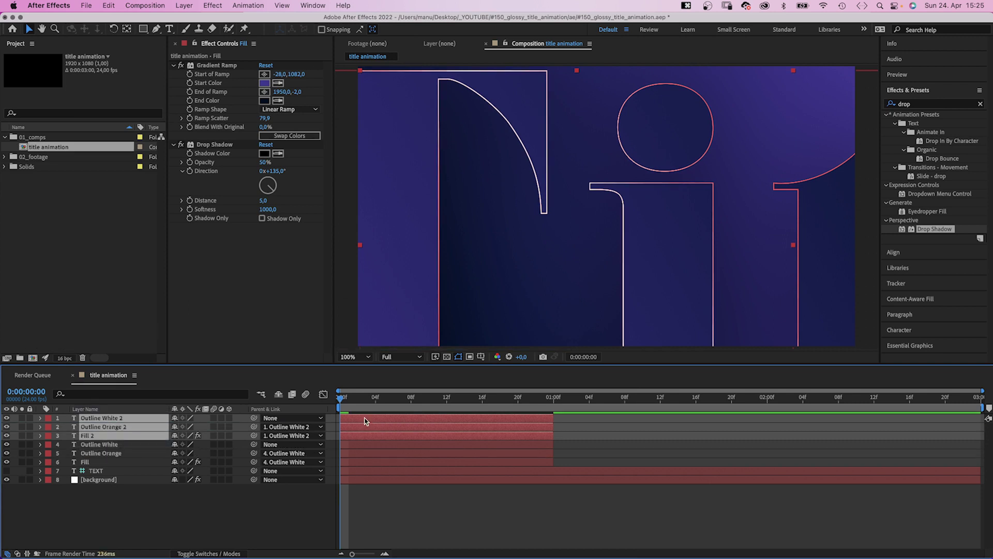
# - Start the copied layers at 1:00 and select their Mask Path and Position keyframes
pyautogui.moveTo(355, 421); pyautogui.dragTo(560, 419)
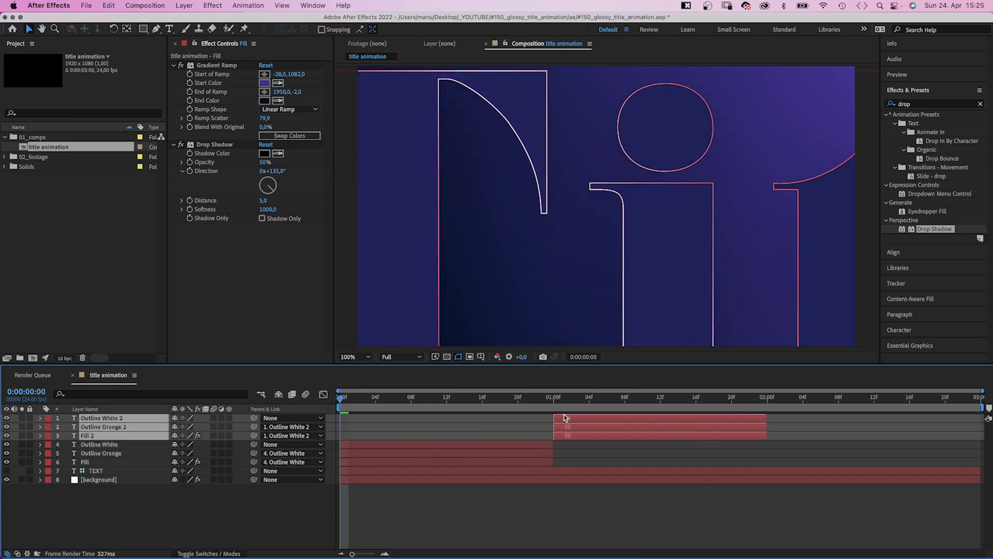
pyautogui.press('u')
pyautogui.moveTo(770, 433); pyautogui.dragTo(525, 446)
# - Delete the copied mask keyframes and scale Outline White 2 to 500% at 1:00
pyautogui.press('BackSpace')
pyautogui.click(553, 398)
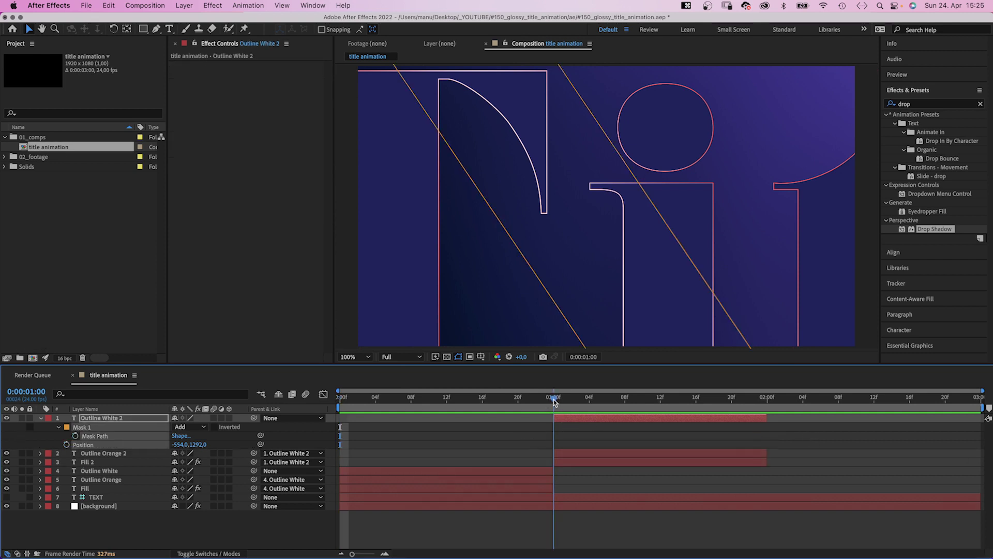
pyautogui.click(103, 419)
pyautogui.write('s')
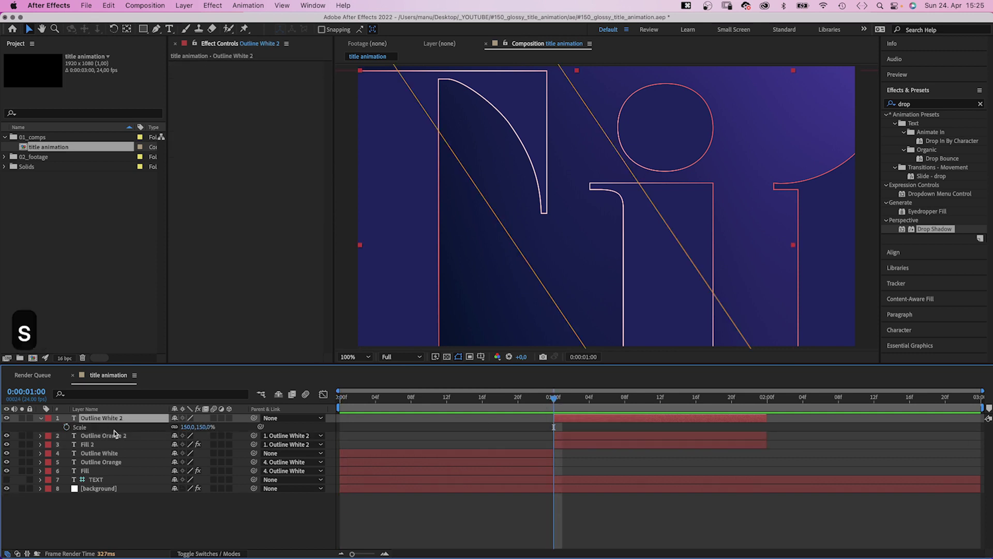
pyautogui.write('500')
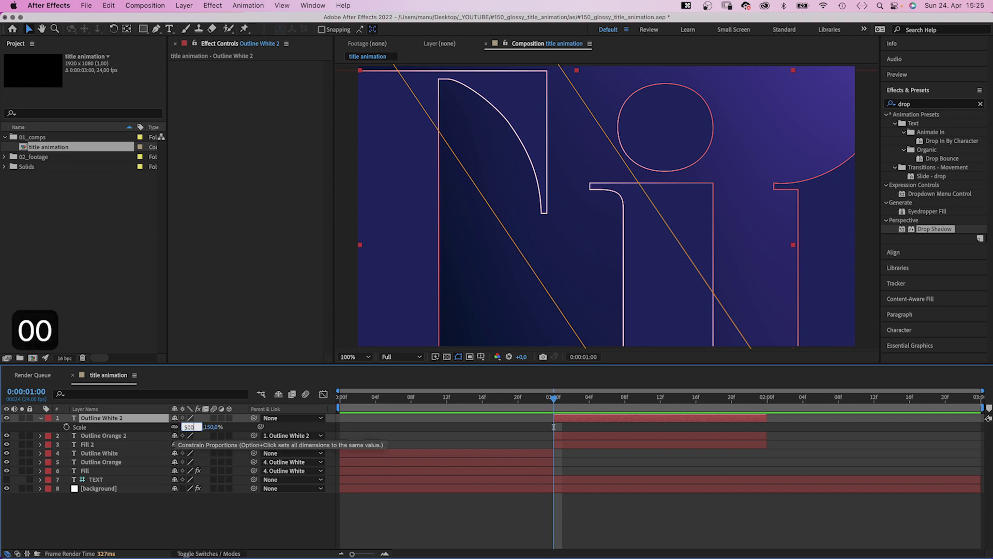
pyautogui.press('Return')
# - Move the enlarged Outline White 2 off to the side in the Composition viewer
pyautogui.press(',')
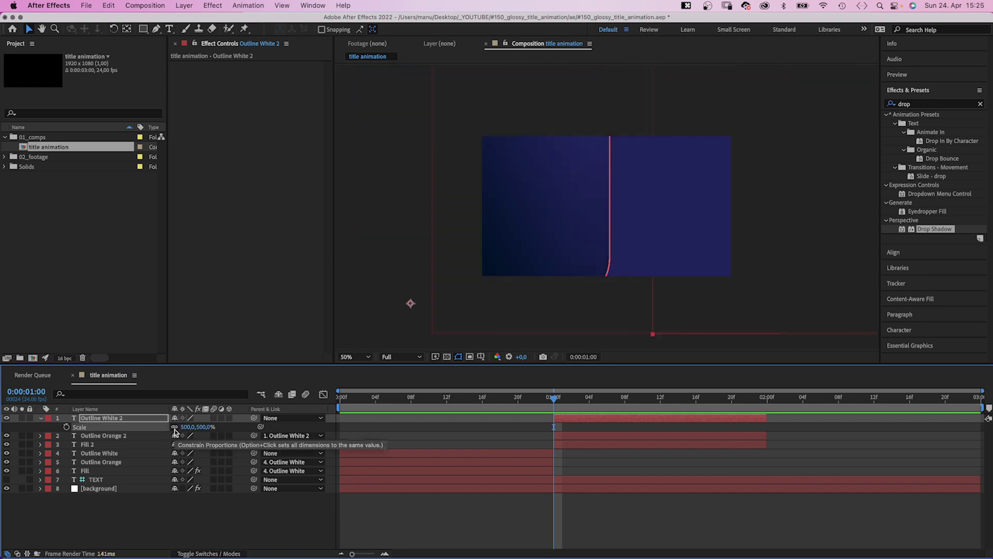
pyautogui.moveTo(411, 309); pyautogui.dragTo(392, 317)
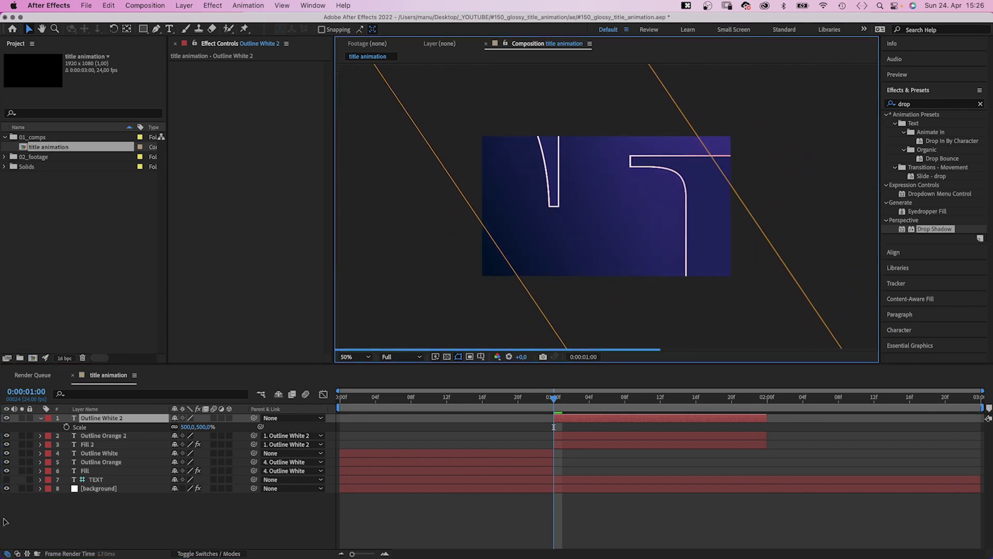
pyautogui.press(',')
pyautogui.press(',')
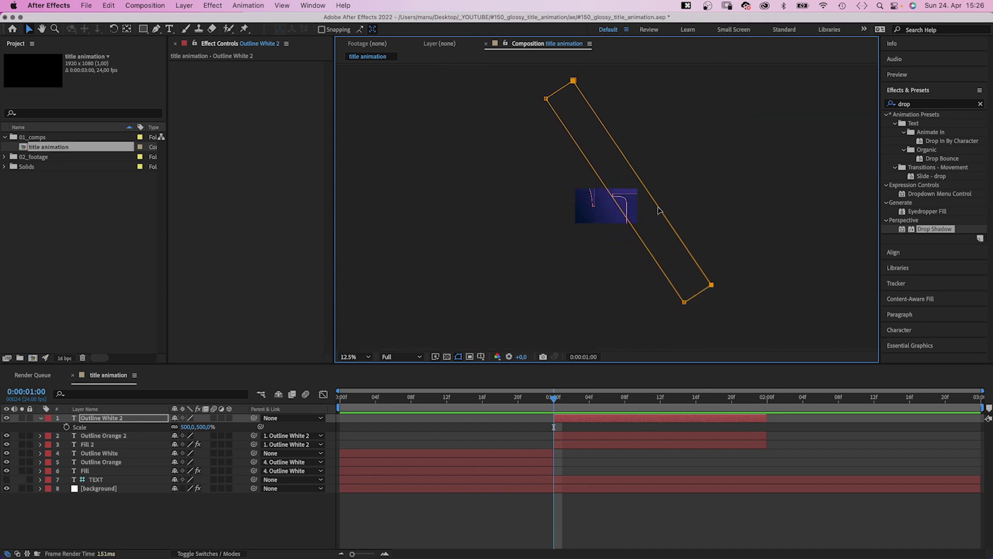
pyautogui.press('.')
pyautogui.press('.')
pyautogui.press('.')
pyautogui.press('.')
pyautogui.press('.')
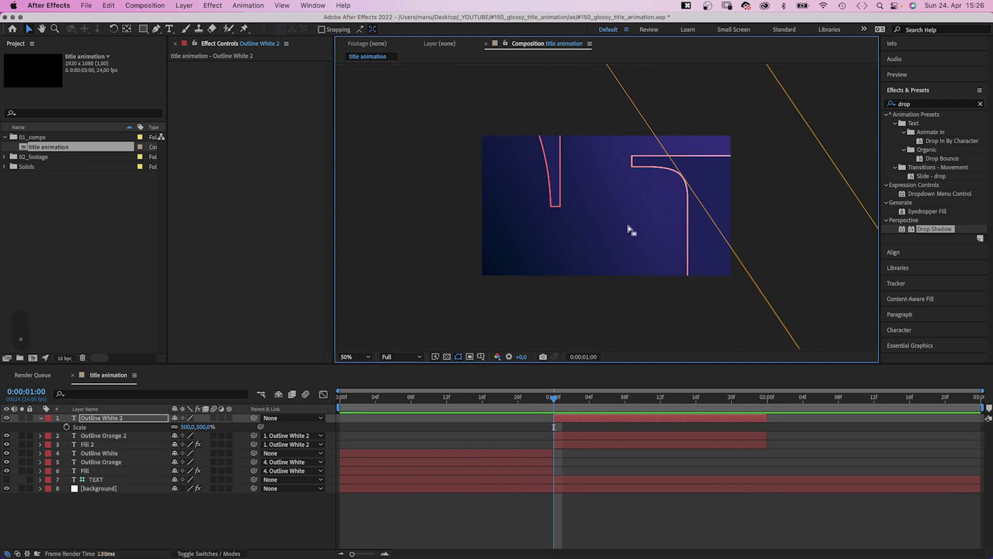
pyautogui.click(102, 421)
# - Keyframe Outline White 2 sliding left from 1:00 to 1:23, ending the work area at 1:23
pyautogui.press('p')
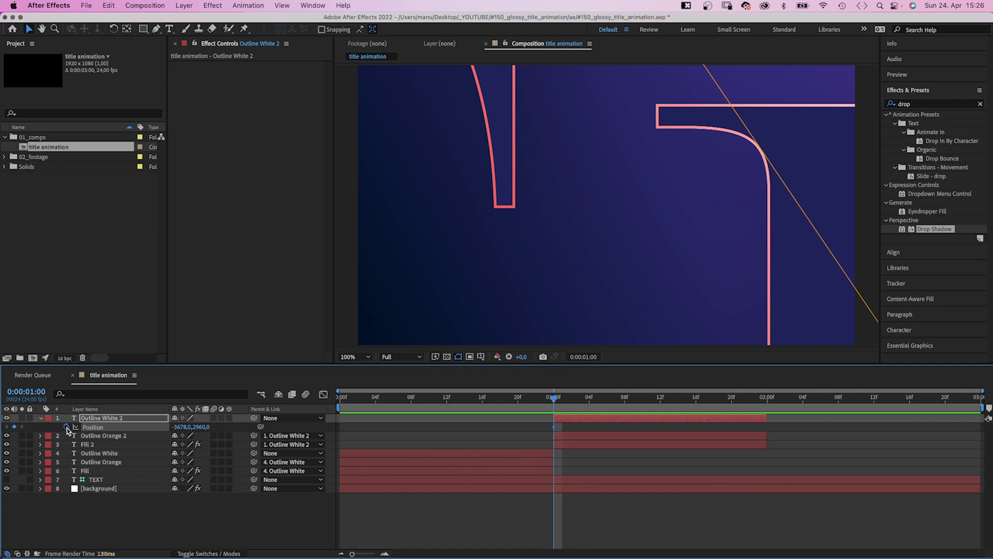
pyautogui.click(757, 398)
pyautogui.moveTo(178, 429); pyautogui.dragTo(148, 421)
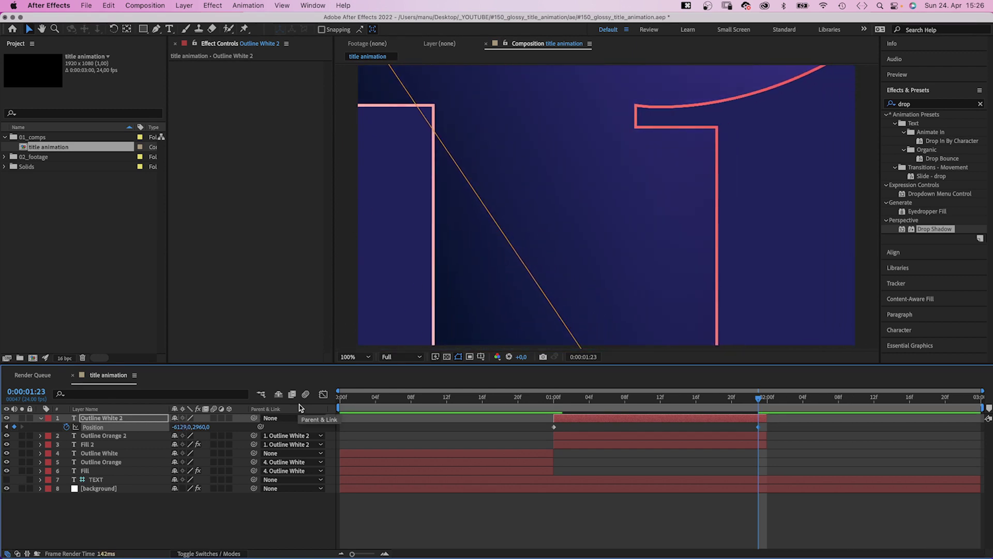
pyautogui.press('n')
pyautogui.press('space')
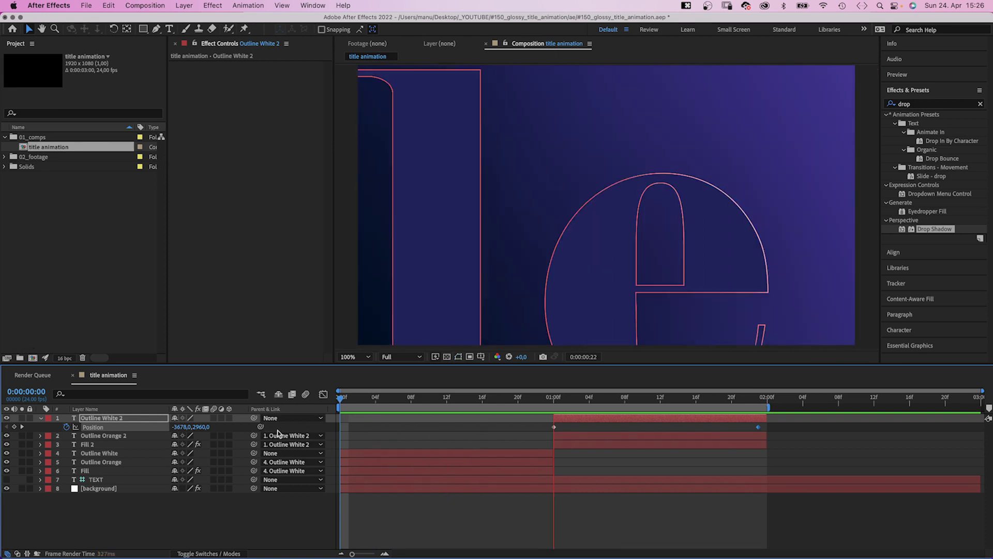
pyautogui.press('space')
# - Push the 1:23 position further left, to about X -7829, and preview the slide
pyautogui.hotkey('shift', 'End')
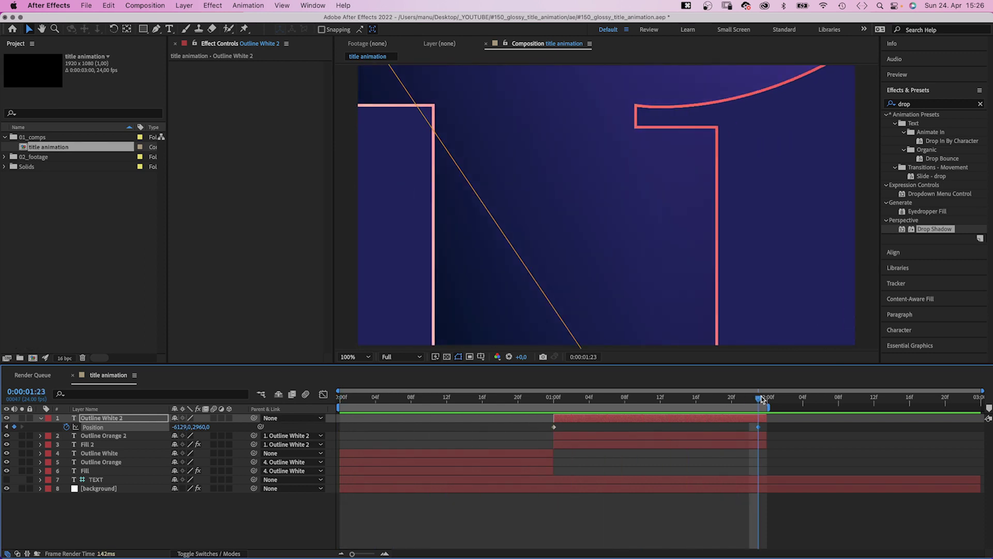
pyautogui.moveTo(180, 430); pyautogui.dragTo(110, 422)
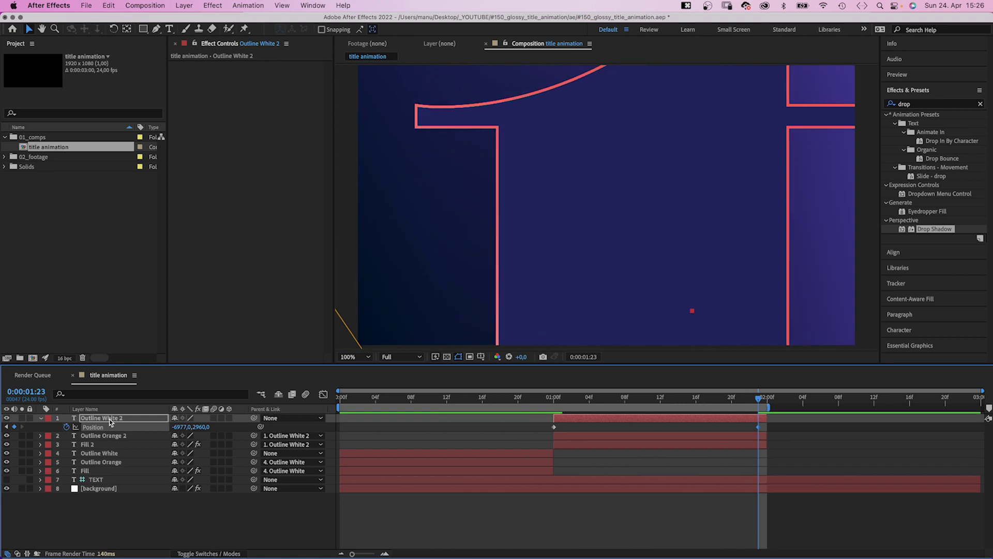
pyautogui.moveTo(181, 428); pyautogui.dragTo(88, 426)
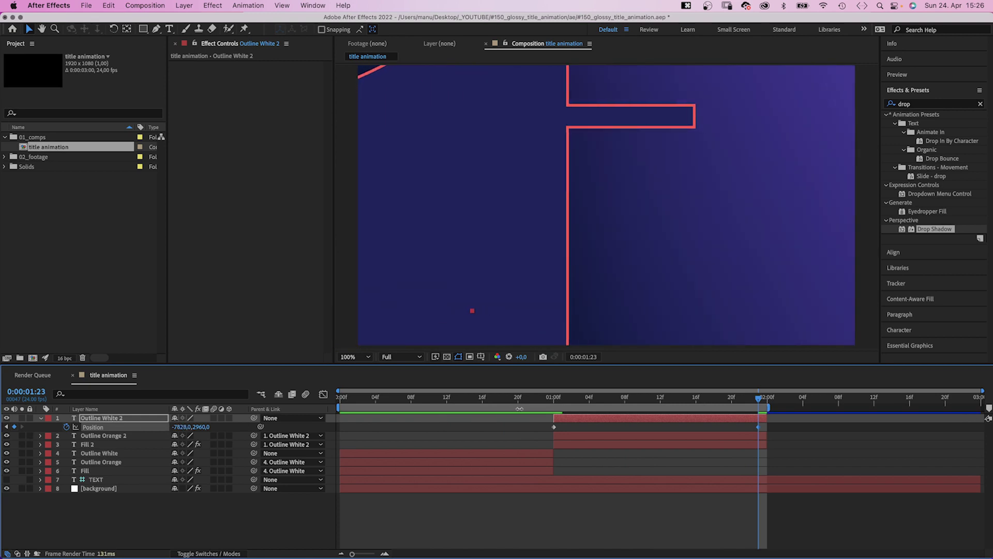
pyautogui.press('space')
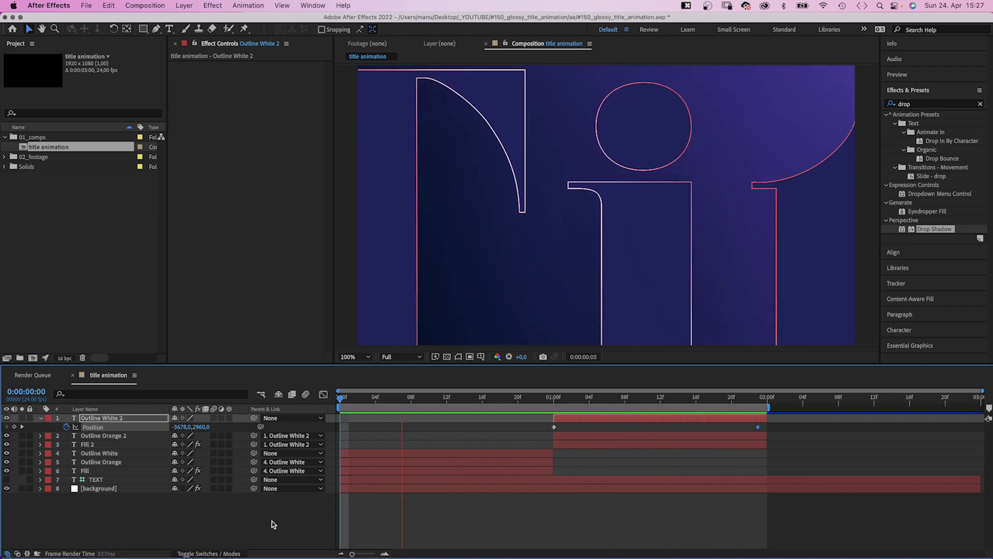
# - Keyframe Outline White 2's mask path at 1:00 and push the diagonal mask right at 1:23
pyautogui.press('space')
pyautogui.click(553, 400)
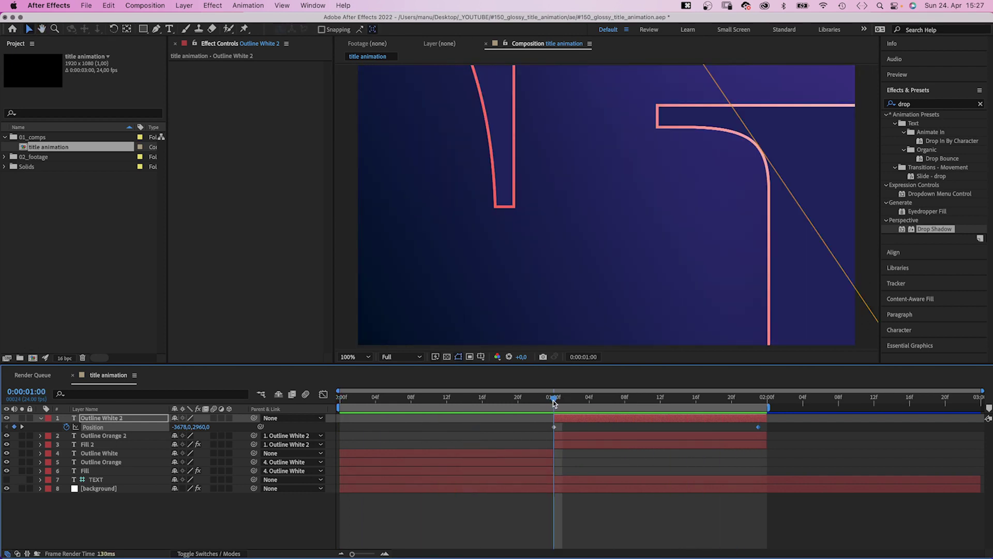
pyautogui.hotkey('shift', 'm')
pyautogui.click(75, 436)
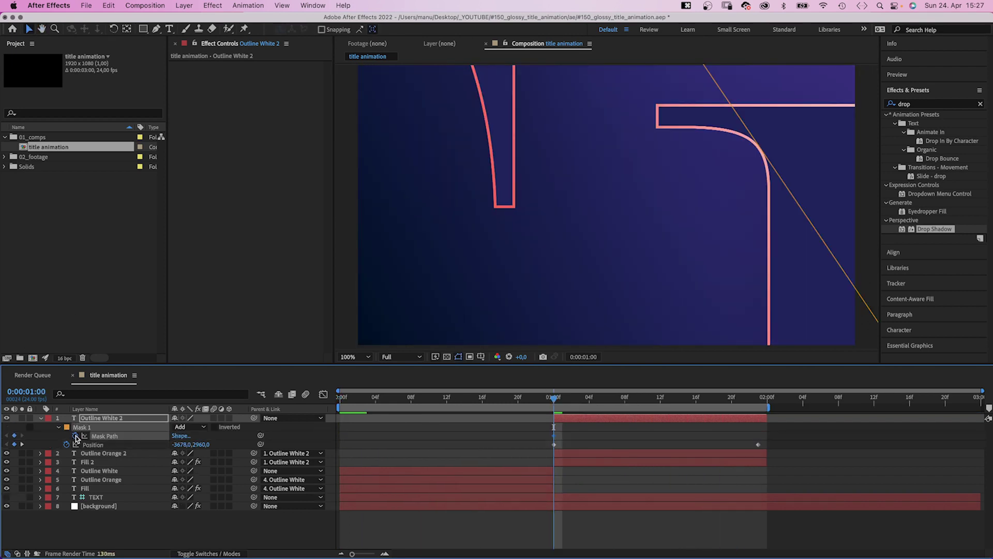
pyautogui.press(',')
pyautogui.press(',')
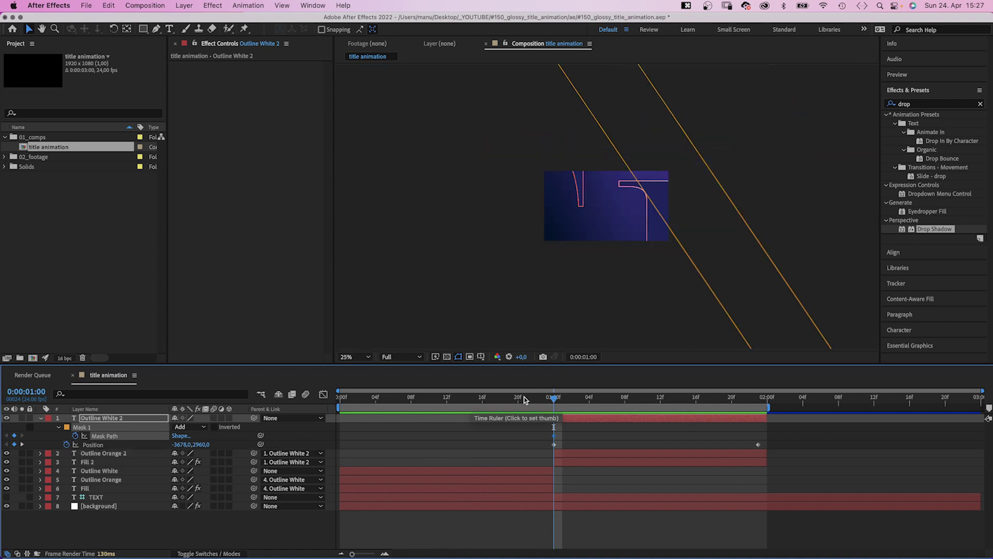
pyautogui.moveTo(562, 400); pyautogui.dragTo(748, 395)
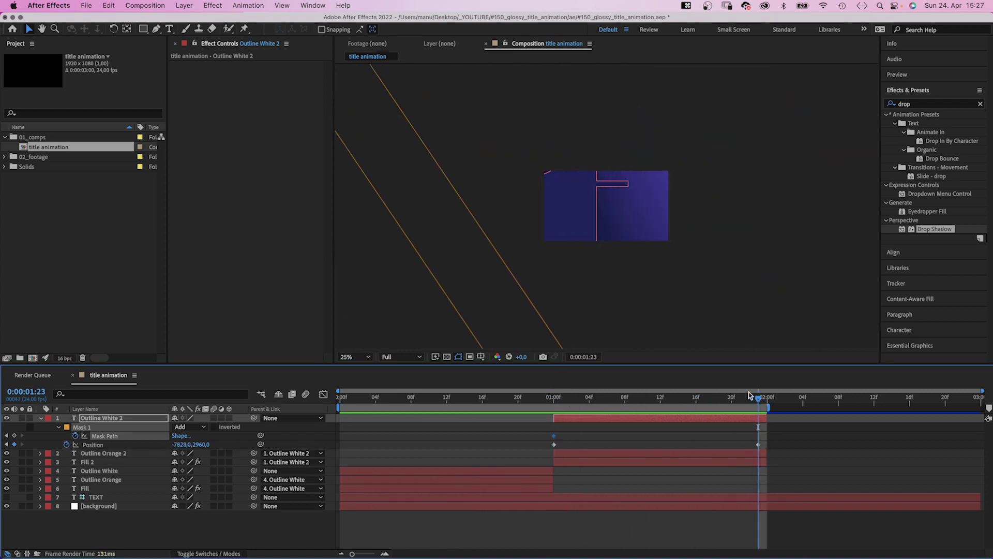
pyautogui.moveTo(521, 289); pyautogui.dragTo(737, 263)
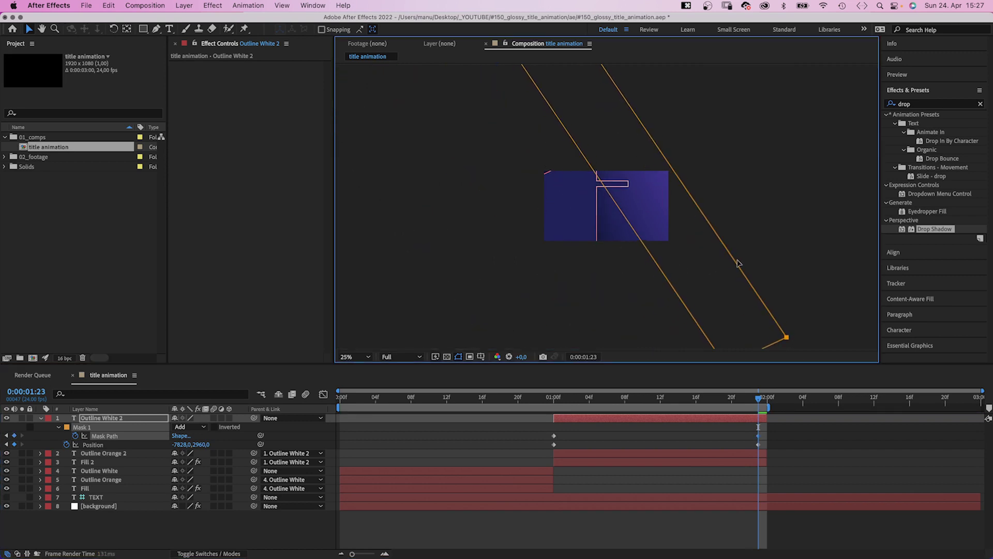
# - Preview the animation at 100% and extend the work area to the comp's end
pyautogui.click(455, 432)
pyautogui.press('Home')
pyautogui.press('.')
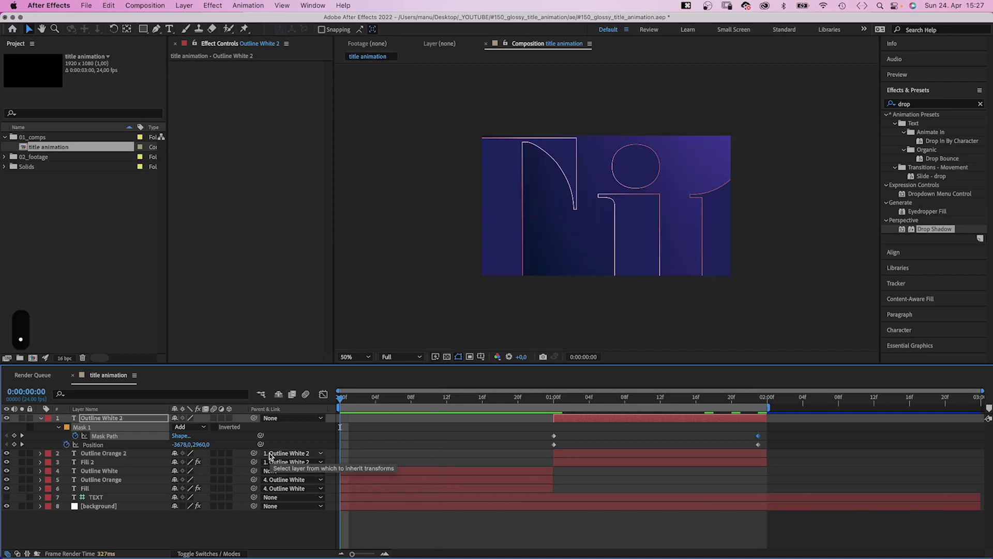
pyautogui.press('.')
pyautogui.press('space')
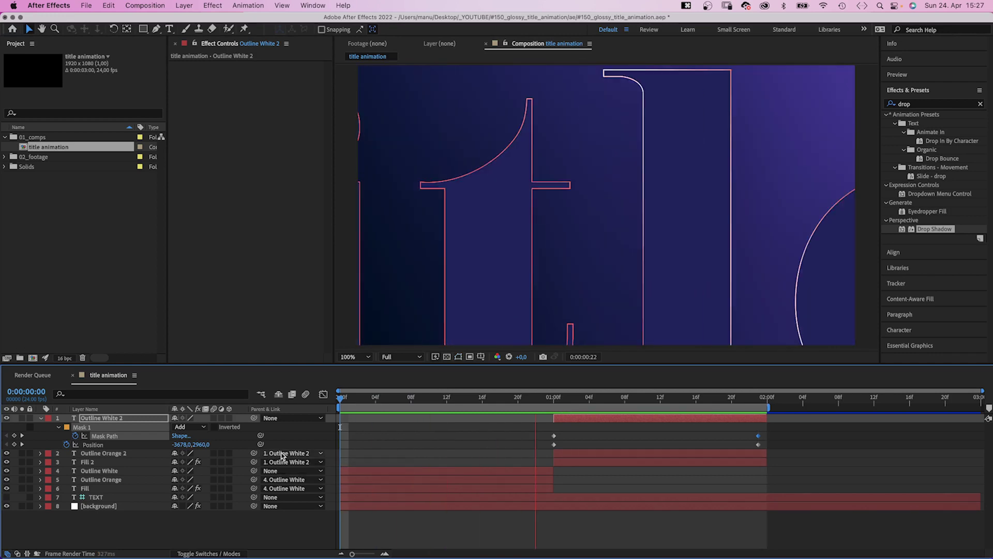
pyautogui.press('space')
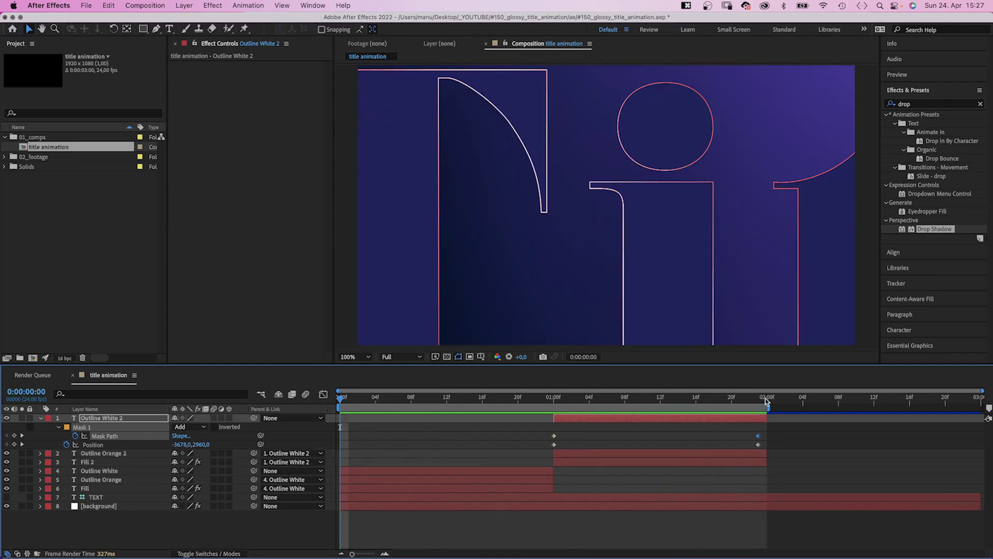
pyautogui.click(757, 399)
pyautogui.moveTo(770, 406); pyautogui.dragTo(982, 407)
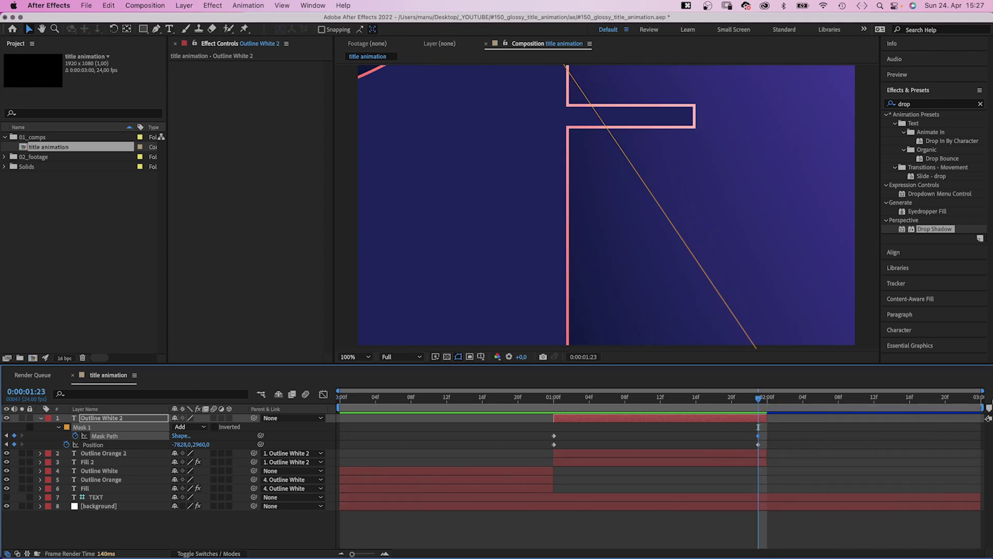
# - Duplicate Fill as Fill 3 at the top of the stack, starting at 2:00
pyautogui.click(84, 489)
pyautogui.press('super+d')
pyautogui.moveTo(97, 490); pyautogui.dragTo(138, 416)
pyautogui.moveTo(409, 420); pyautogui.dragTo(829, 420)
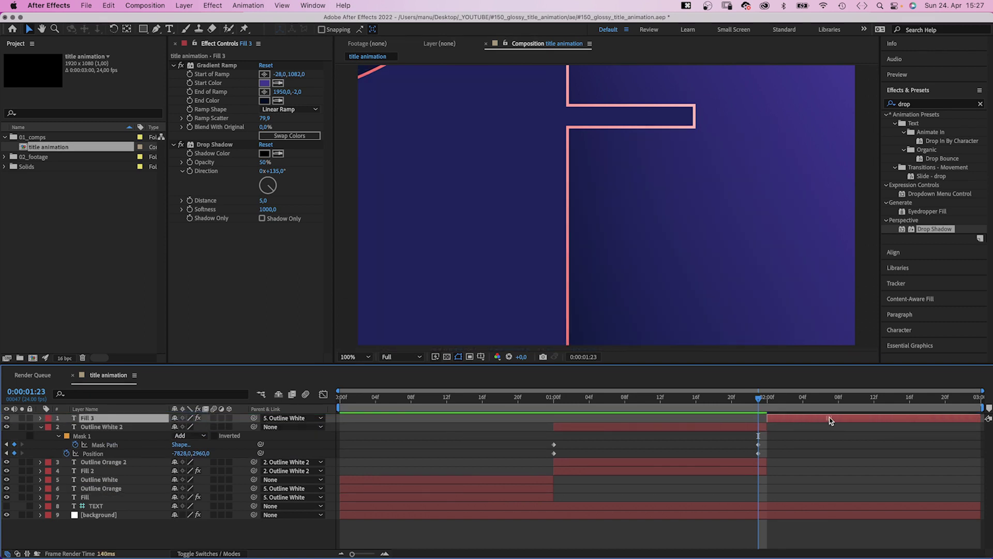
pyautogui.moveTo(757, 407); pyautogui.dragTo(766, 407)
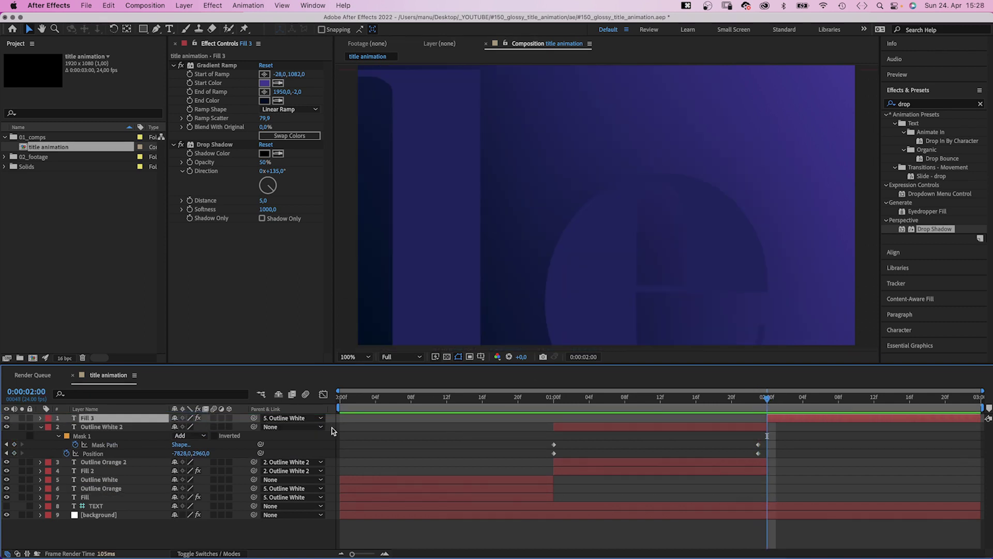
# - Unparent Fill 3, set its scale to 100%, and shift it to its starting position
pyautogui.click(275, 419)
pyautogui.click(280, 430)
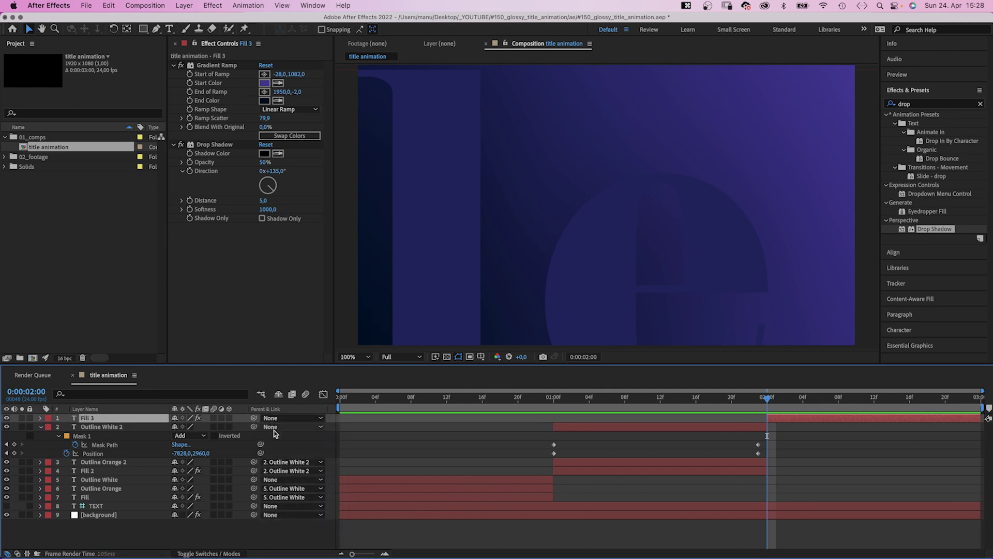
pyautogui.write('s100')
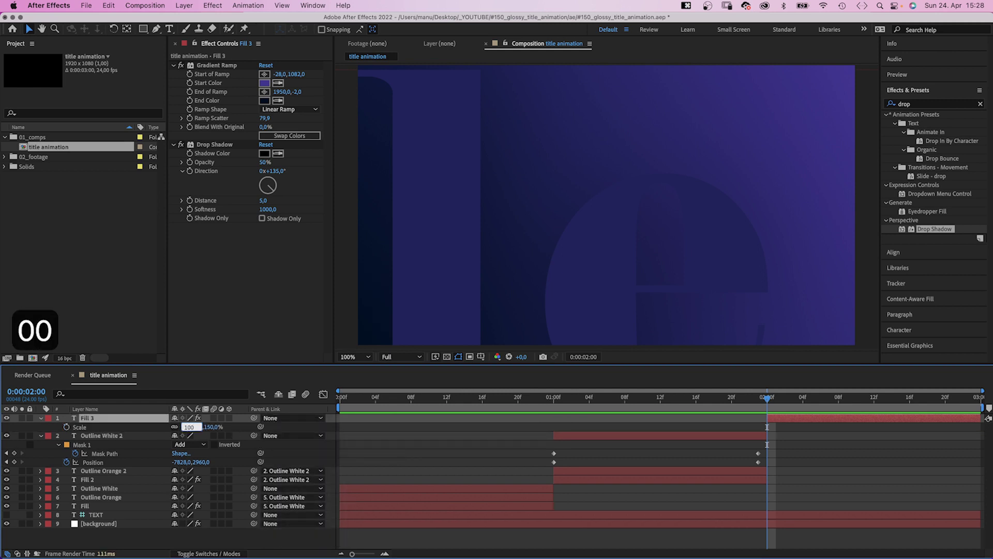
pyautogui.press('Return')
pyautogui.press(',')
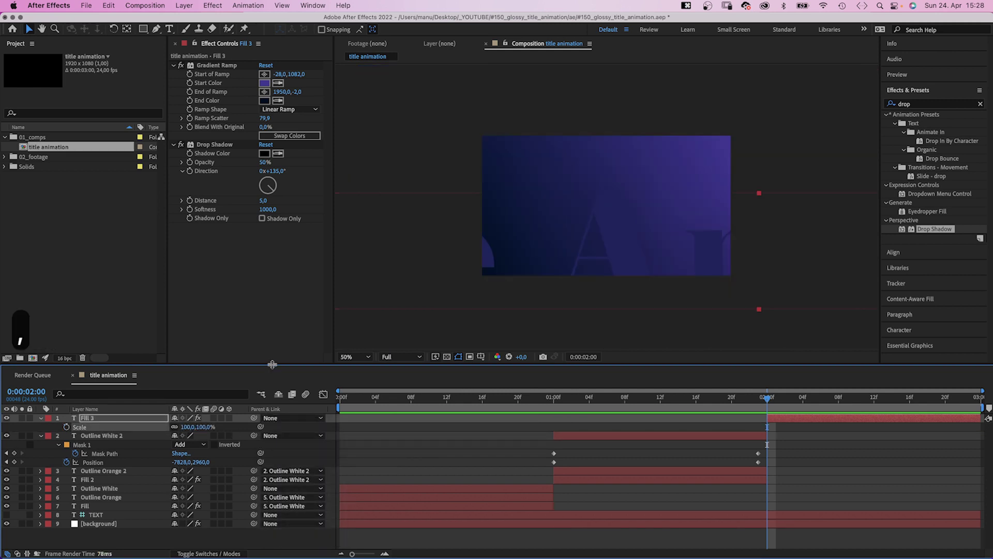
pyautogui.moveTo(410, 281); pyautogui.dragTo(737, 240)
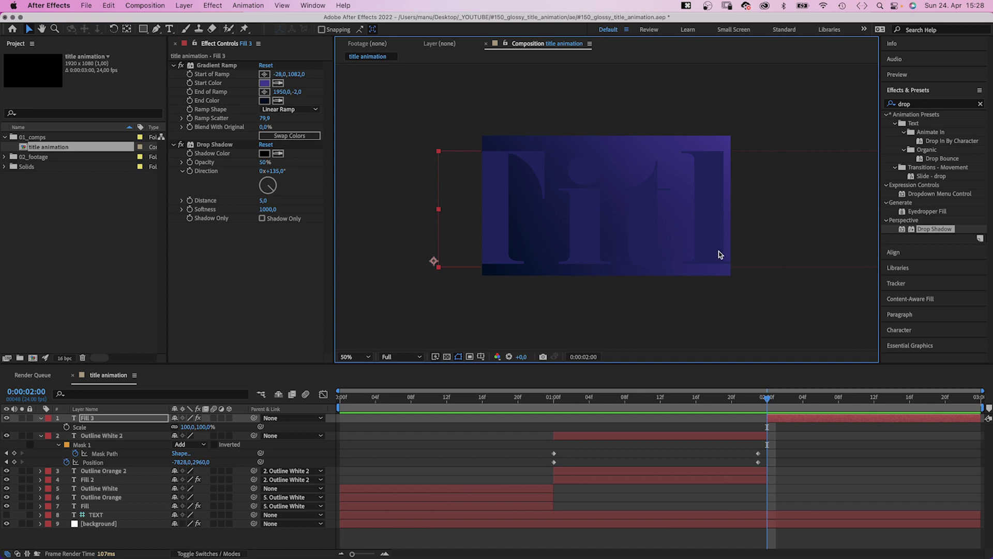
# - Keyframe Fill 3 sliding left from 2:00 to 2:23 with a sharply eased speed curve
pyautogui.press('p')
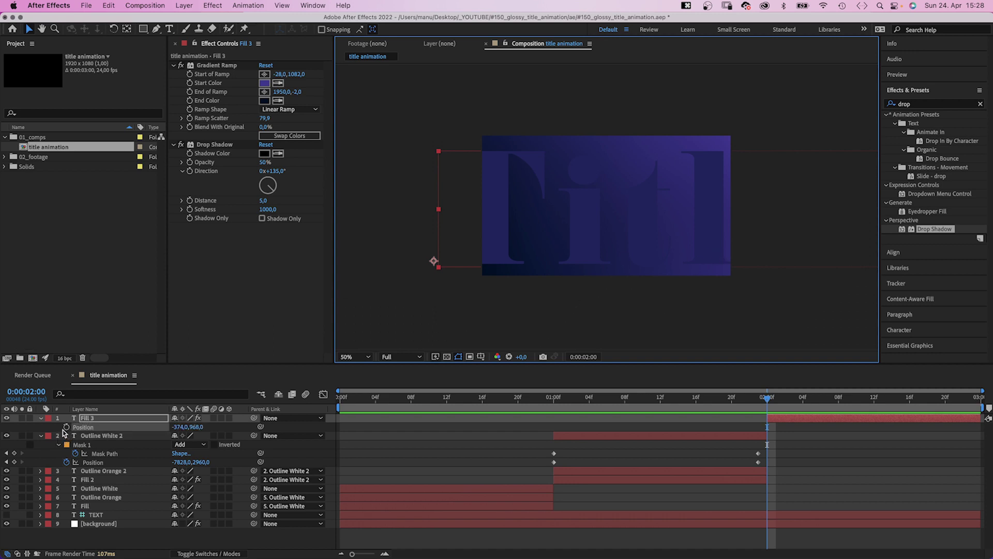
pyautogui.click(65, 427)
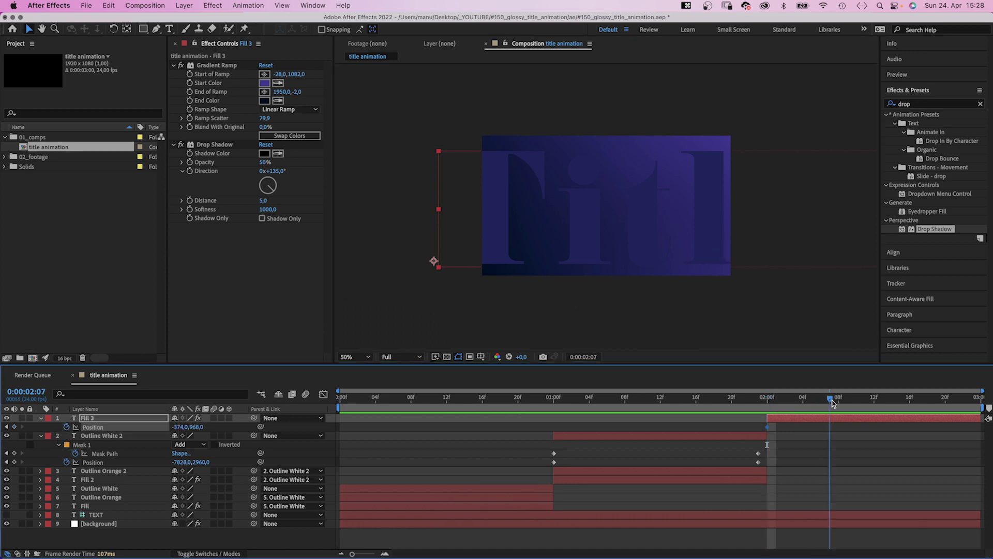
pyautogui.moveTo(707, 233); pyautogui.dragTo(583, 237)
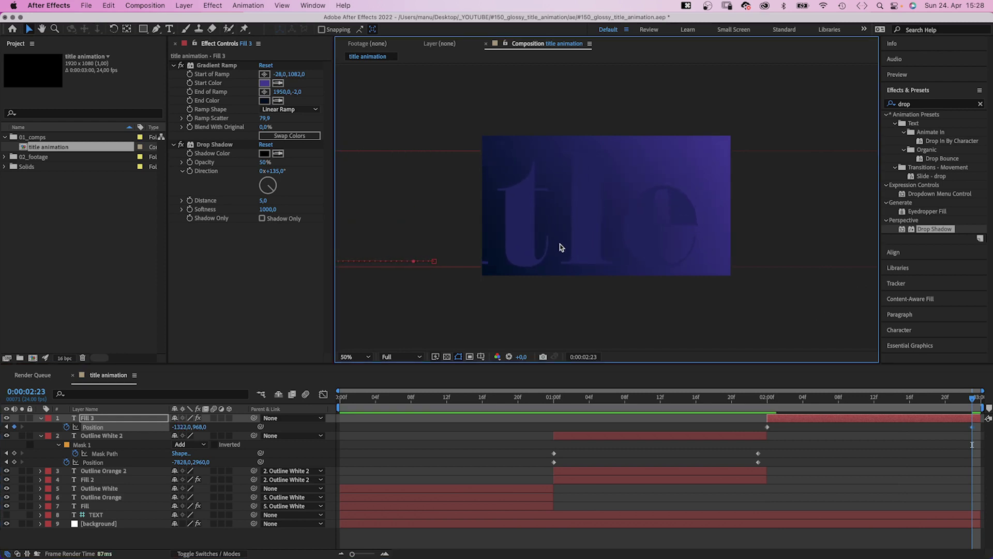
pyautogui.click(324, 395)
pyautogui.moveTo(953, 426); pyautogui.dragTo(870, 524)
pyautogui.moveTo(784, 503); pyautogui.dragTo(746, 504)
# - Preview the animation from the start at 100% zoom
pyautogui.click(323, 394)
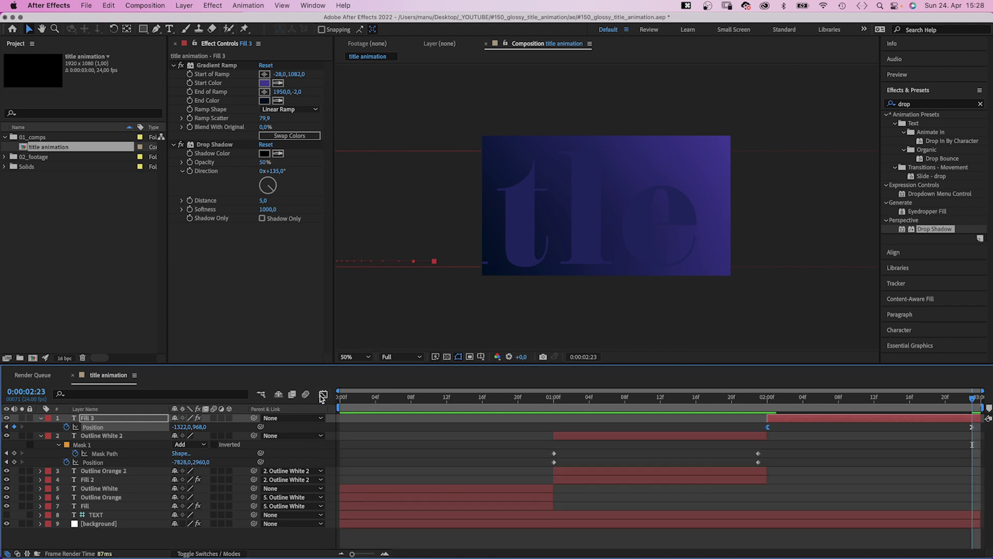
pyautogui.press('.')
pyautogui.press('Home')
pyautogui.press('space')
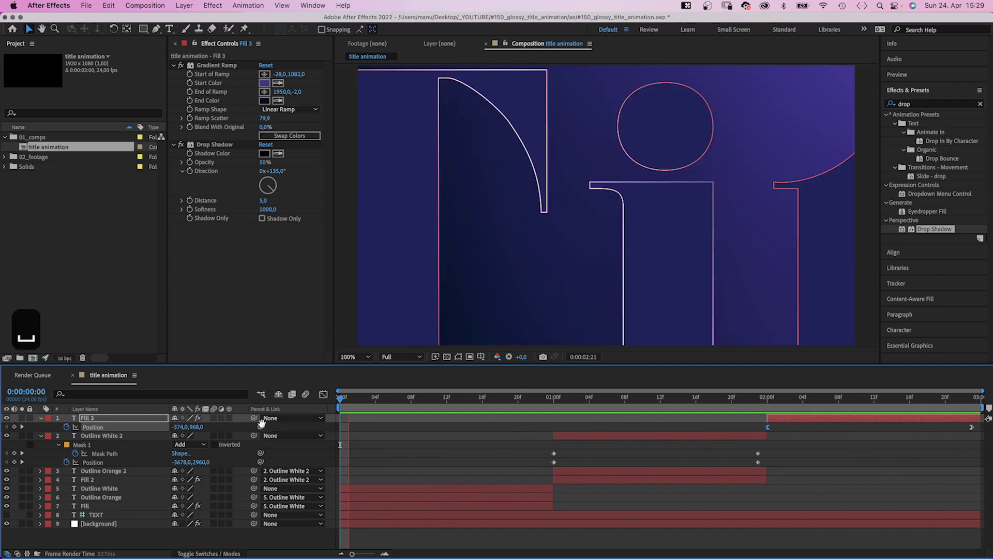
# - Duplicate Outline Orange and move the Outline Orange 3 copy to the top of the stack
pyautogui.click(812, 401)
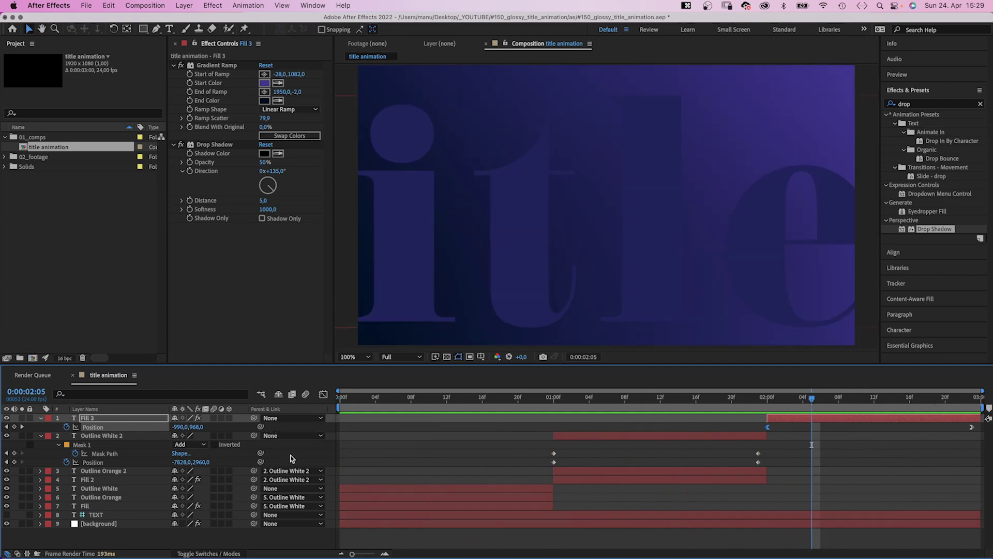
pyautogui.click(99, 497)
pyautogui.press('super+d')
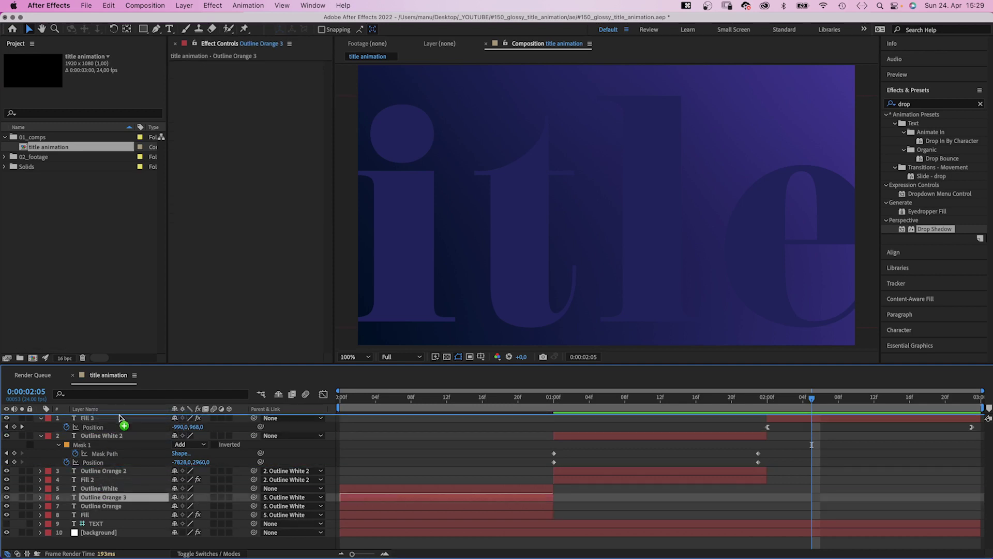
pyautogui.press('super+shift+bracketright')
# - Unparent Outline Orange 3, start it at 2:00, scale it to 100%, and preview
pyautogui.click(299, 420)
pyautogui.click(275, 428)
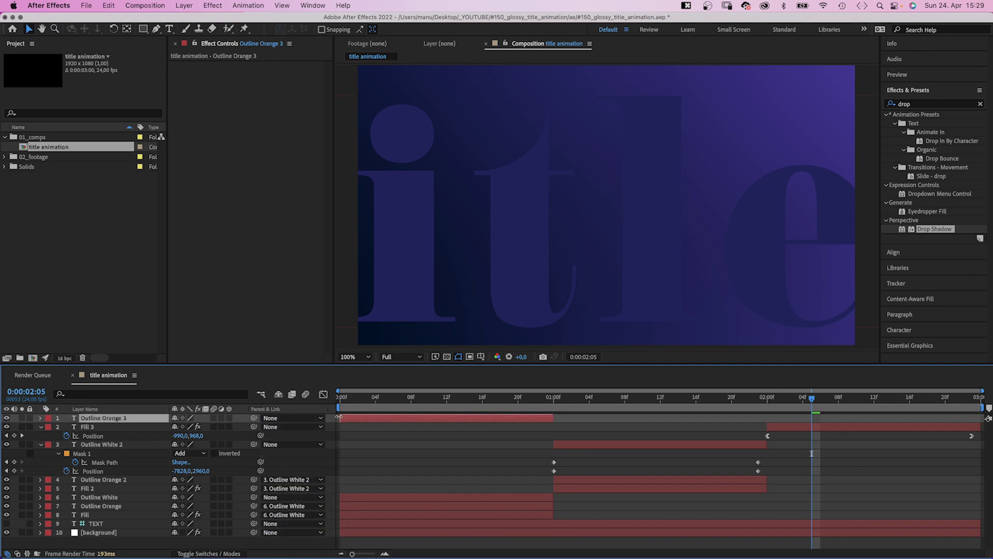
pyautogui.moveTo(344, 418); pyautogui.dragTo(772, 428)
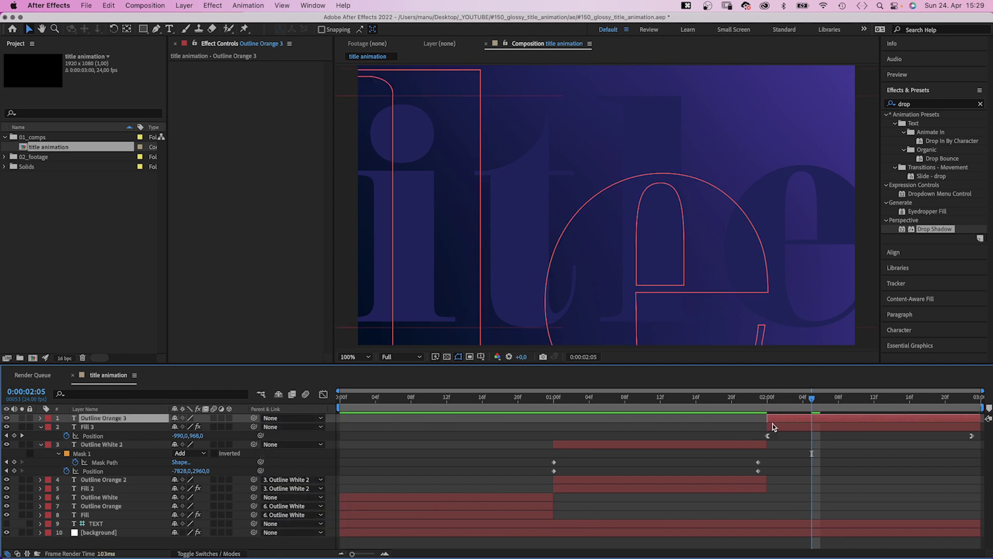
pyautogui.write('s')
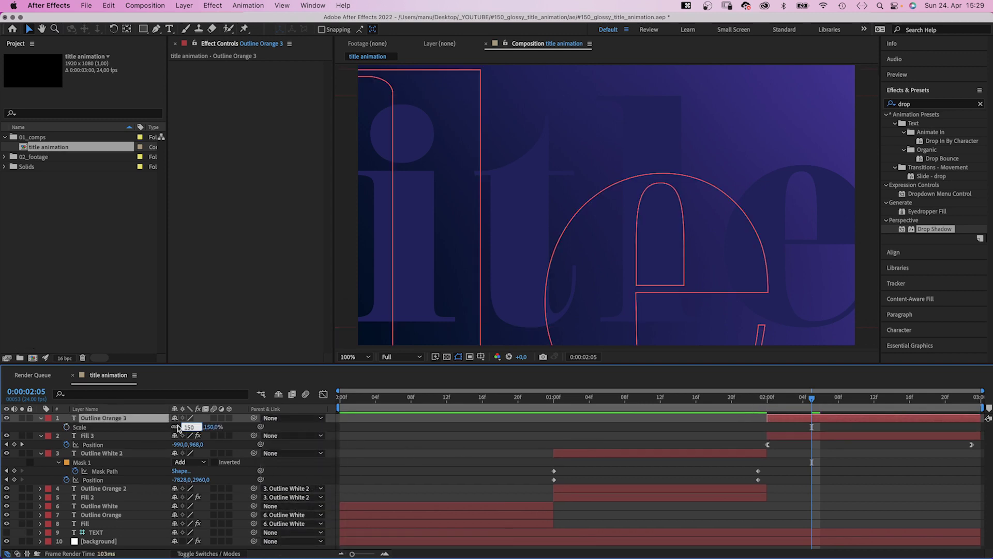
pyautogui.write('100')
pyautogui.press('Return')
pyautogui.click(593, 309)
pyautogui.press('space')
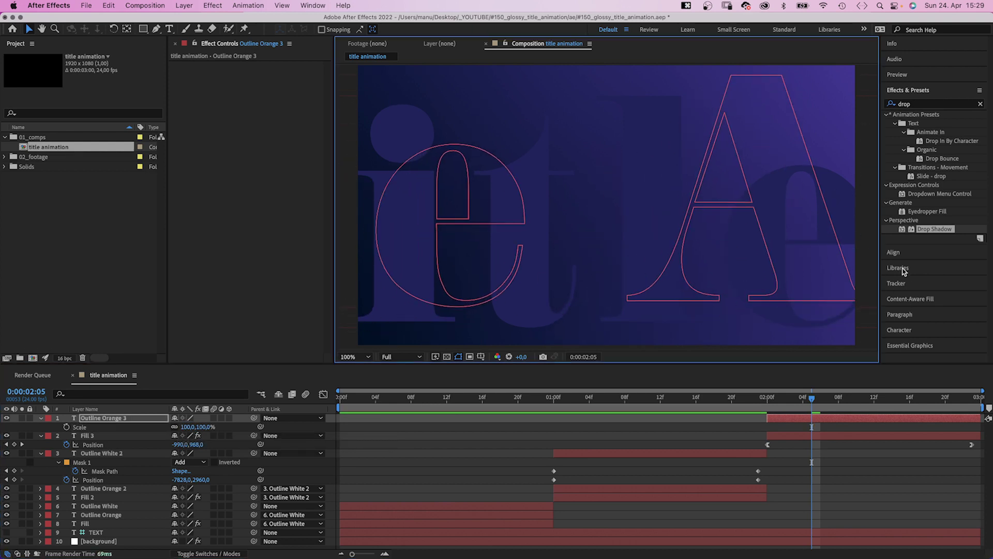
# - Swap fill and stroke so the title letters are solid red, at font size 100
pyautogui.click(901, 330)
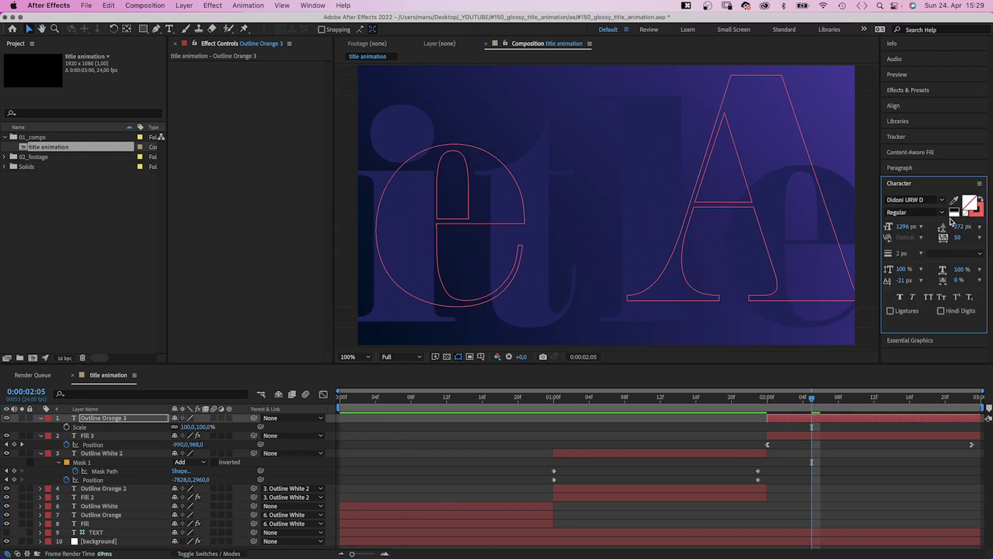
pyautogui.click(980, 200)
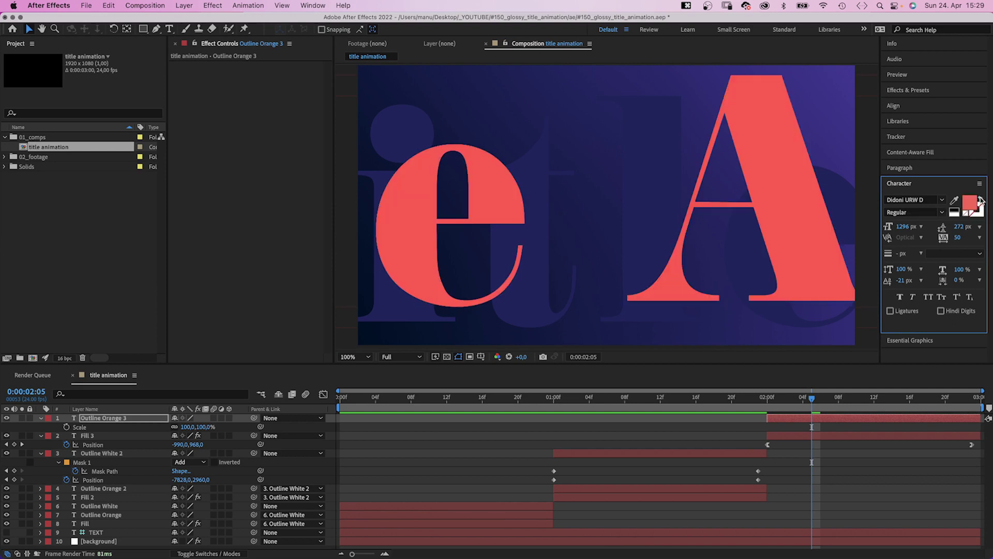
pyautogui.write('100')
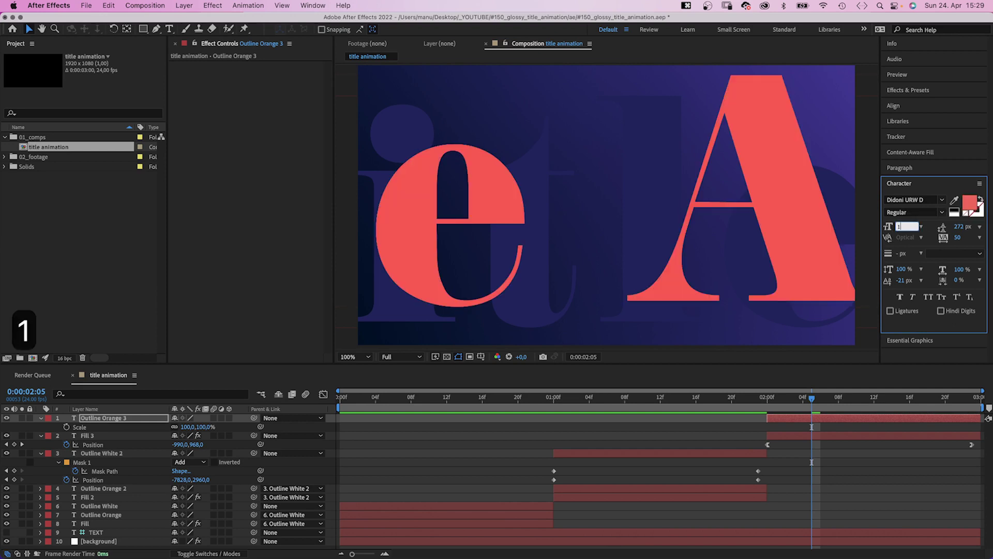
pyautogui.press('Return')
# - Zoom out and drag the red title text toward the frame centre
pyautogui.press(',')
pyautogui.press(',')
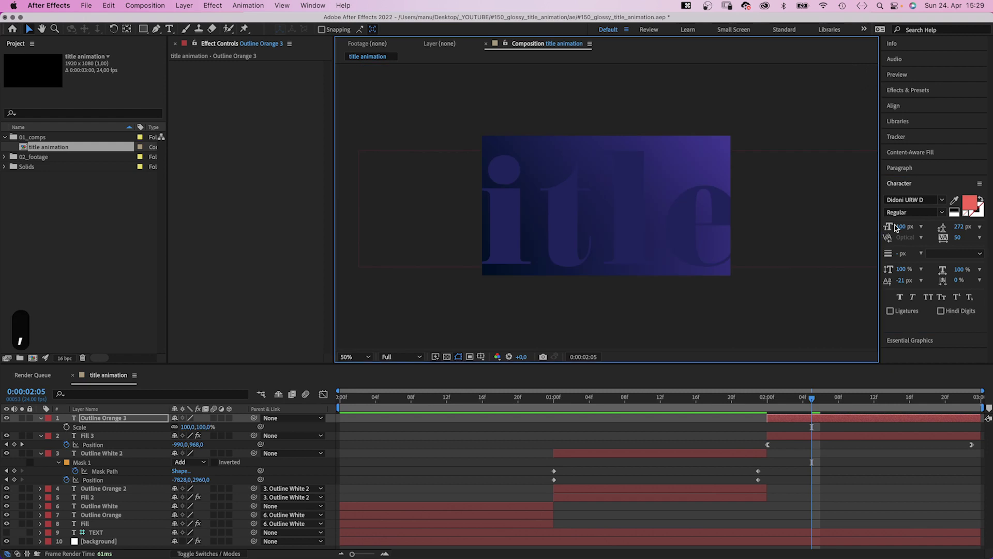
pyautogui.press('v')
pyautogui.moveTo(396, 227); pyautogui.dragTo(561, 221)
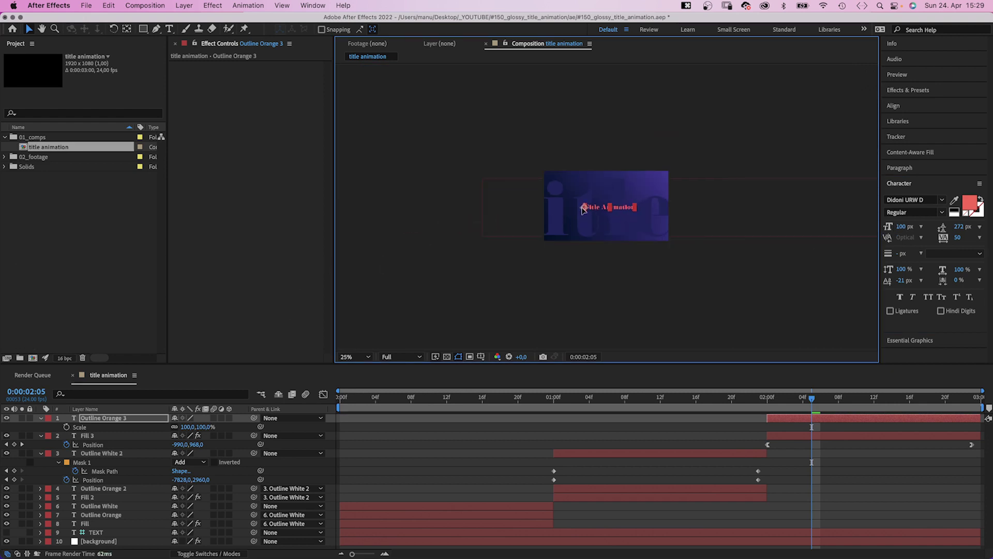
pyautogui.scroll(4, 583, 211)
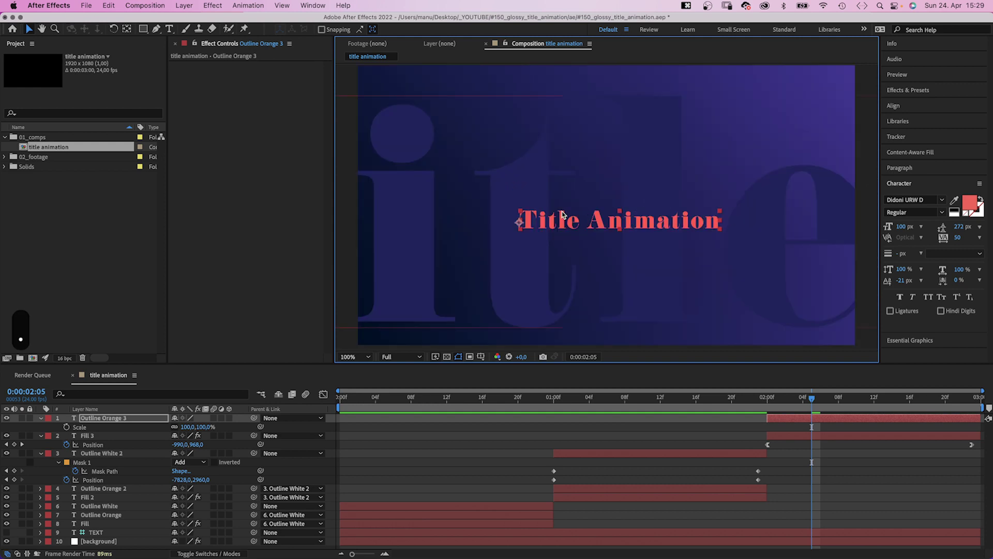
# - Centre-align the title text and align it horizontally and vertically to the composition
pyautogui.click(900, 168)
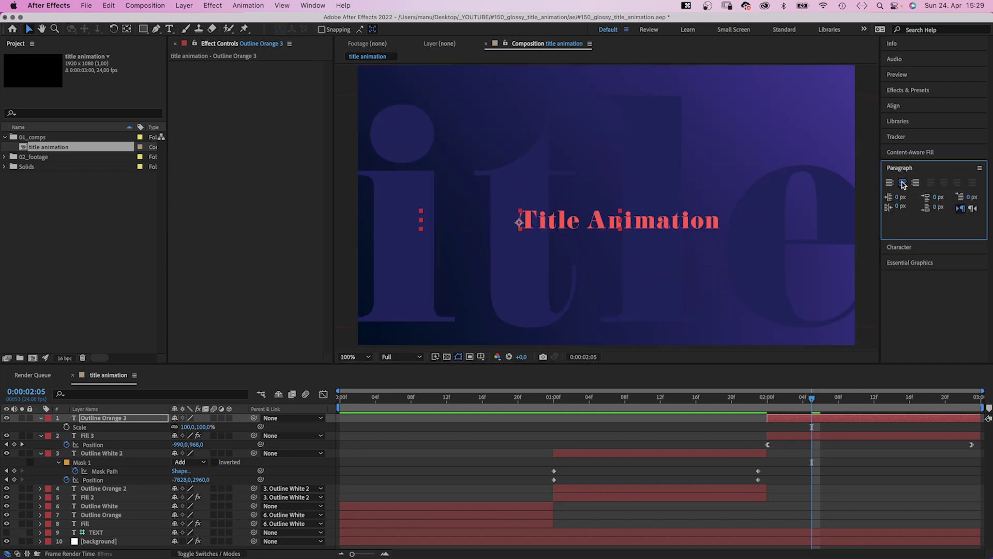
pyautogui.click(902, 184)
pyautogui.click(900, 106)
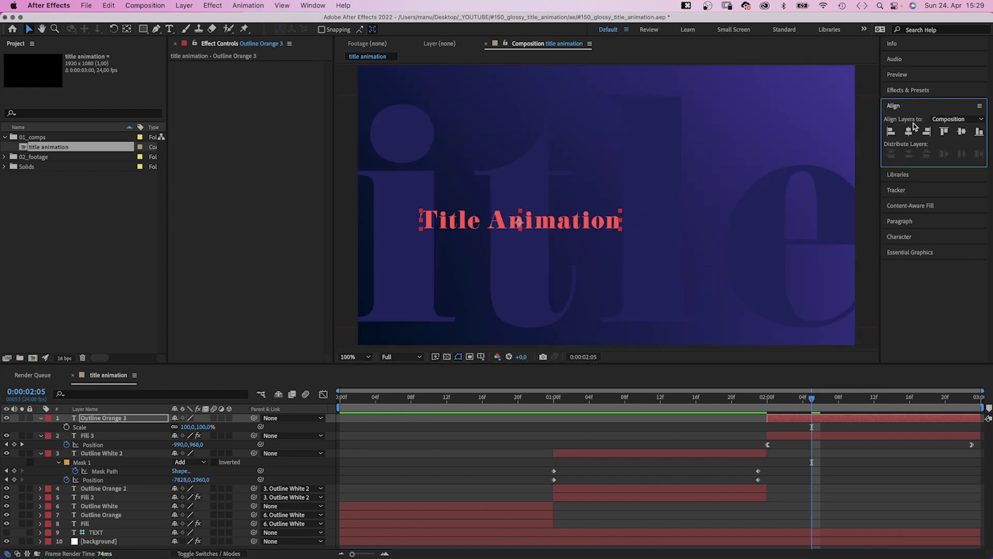
pyautogui.click(909, 131)
pyautogui.click(958, 132)
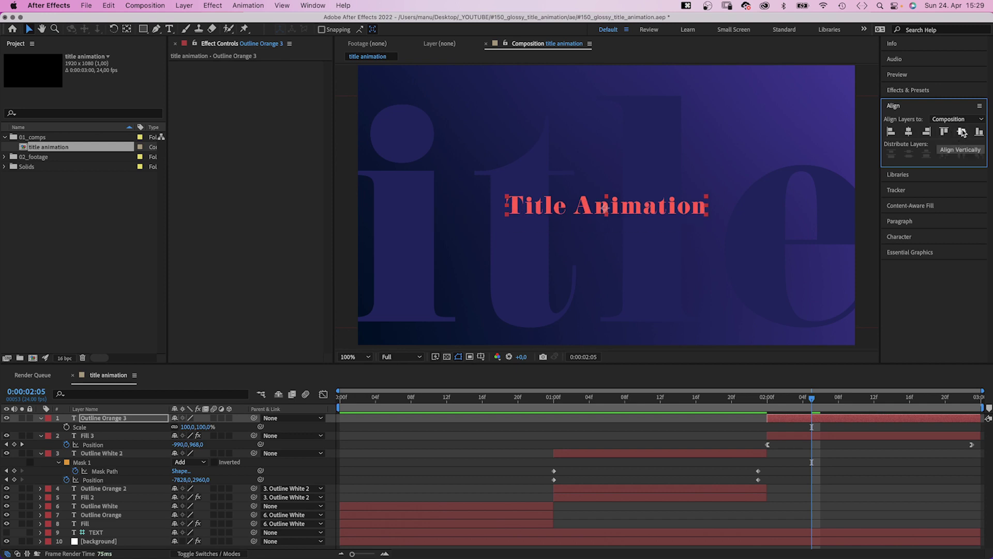
pyautogui.click(972, 398)
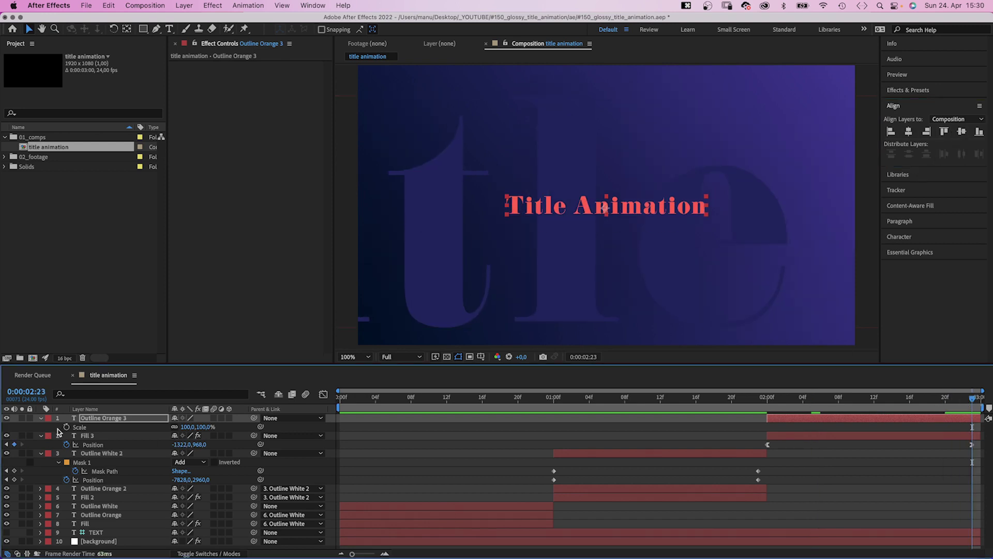
# - Keyframe the title's Position at 2:23 and push it off right to X 1865 at 2:00
pyautogui.press('p')
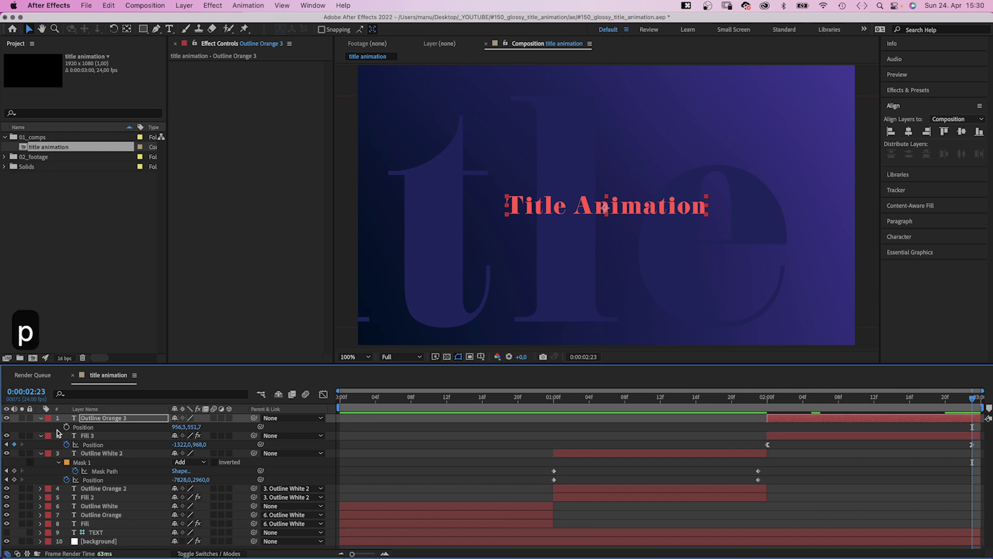
pyautogui.click(65, 427)
pyautogui.moveTo(896, 406); pyautogui.dragTo(771, 414)
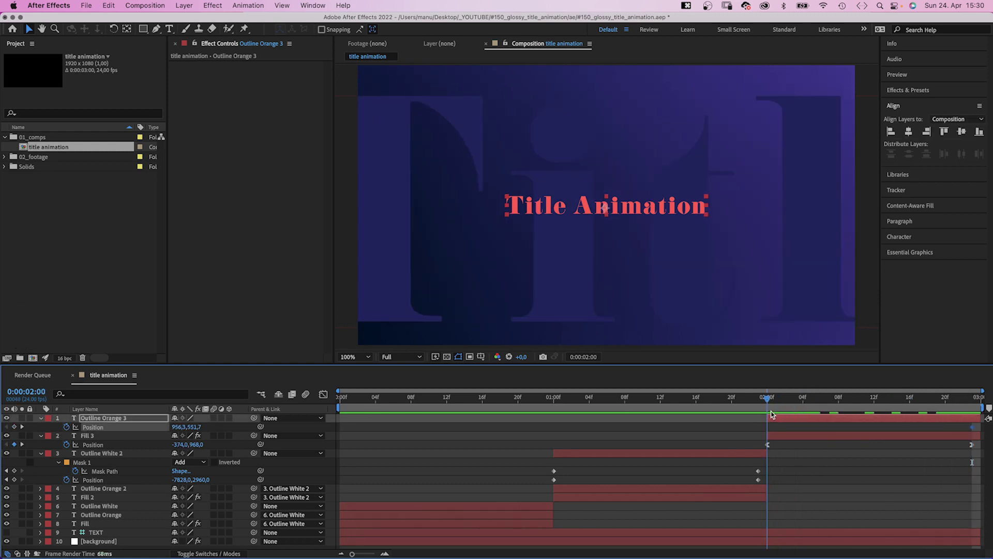
pyautogui.moveTo(175, 427); pyautogui.dragTo(634, 414)
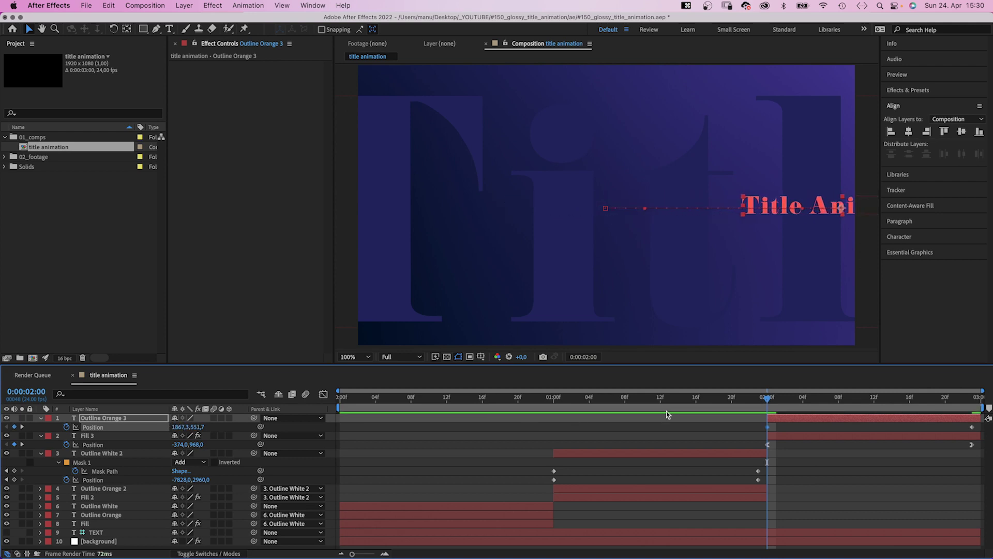
# - Ease the title's Position speed graph into its final keyframe, then preview the slide-in
pyautogui.click(323, 394)
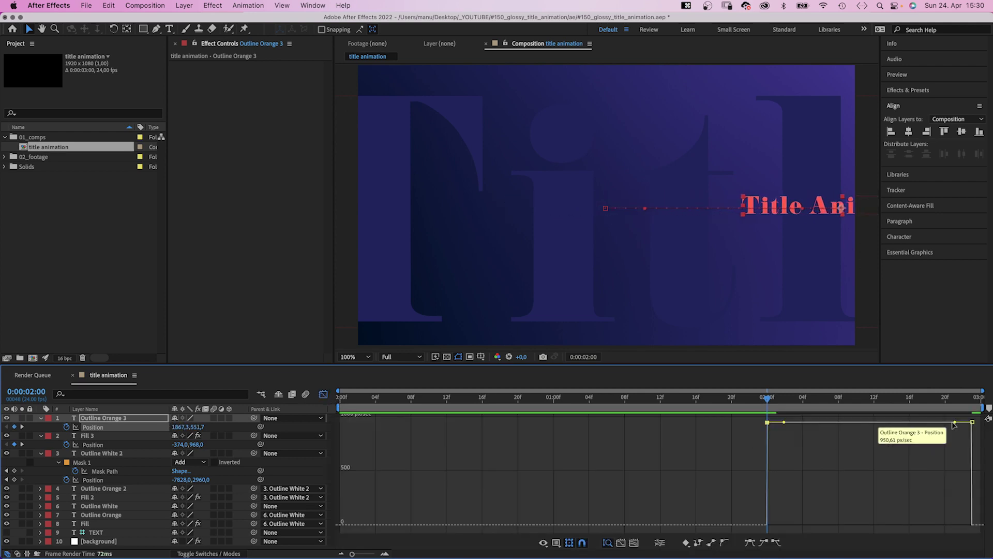
pyautogui.moveTo(954, 423); pyautogui.dragTo(683, 521)
pyautogui.moveTo(784, 501); pyautogui.dragTo(750, 491)
pyautogui.click(324, 394)
pyautogui.press('Home')
pyautogui.press('space')
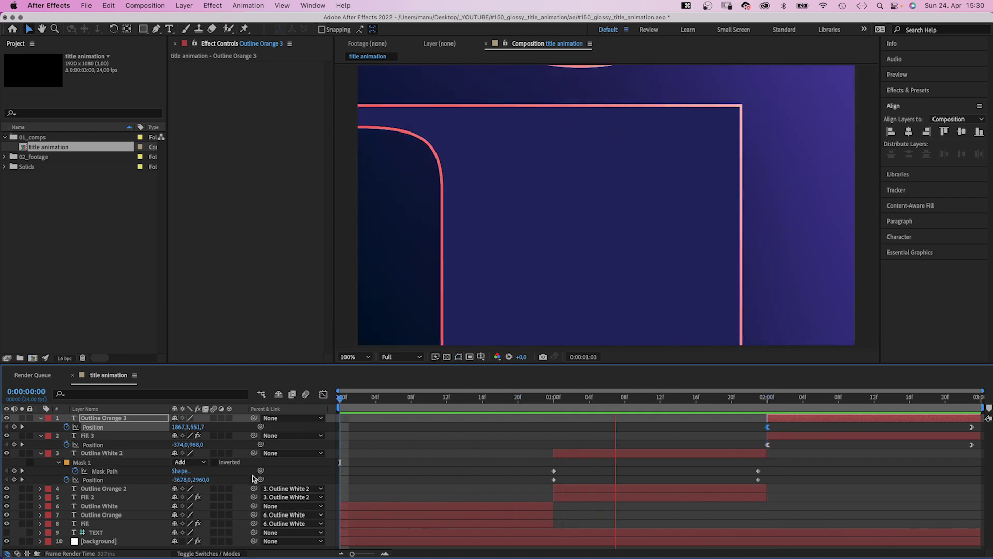
pyautogui.press('space')
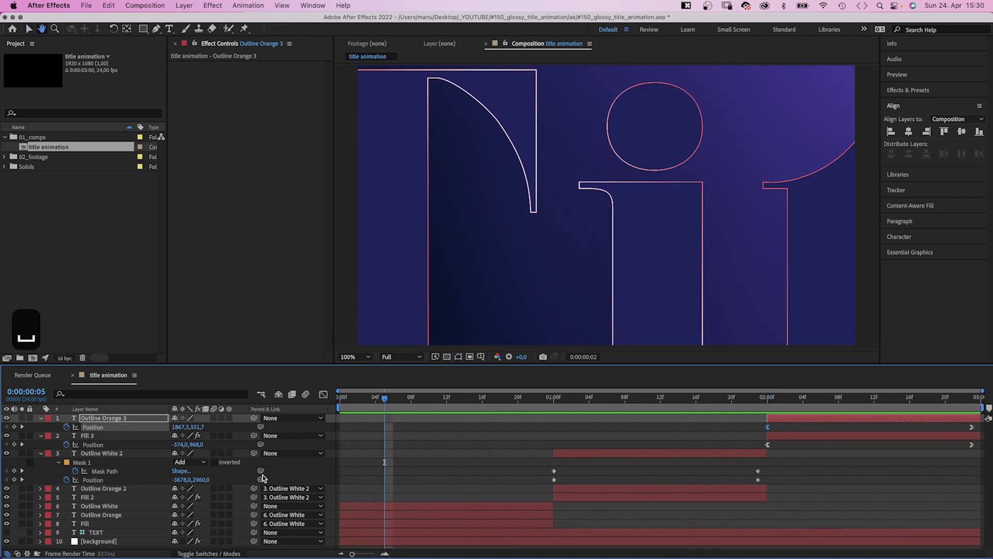
# - Shift the big background letters' Fill 3 Position X rightward at 2:00 and 2:23, then preview
pyautogui.click(769, 405)
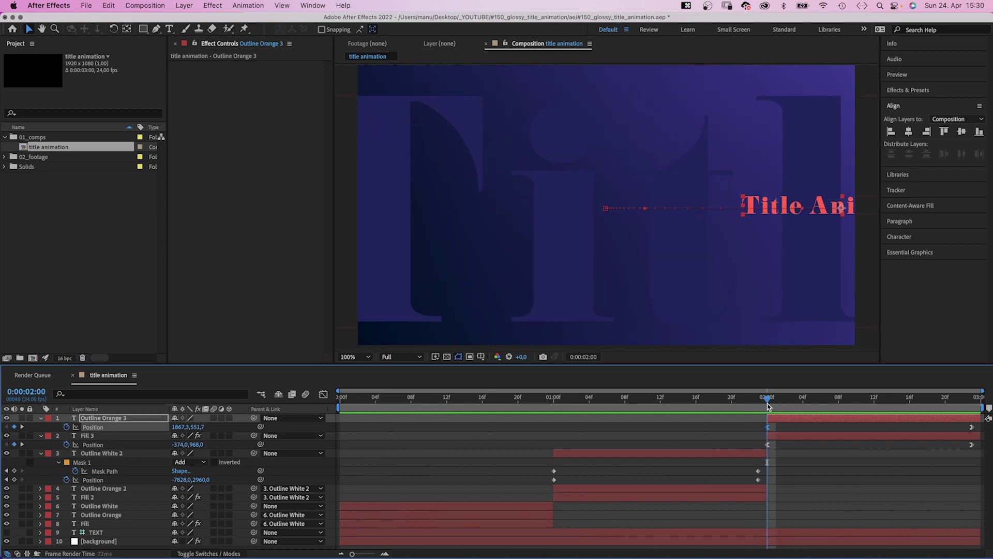
pyautogui.click(767, 444)
pyautogui.moveTo(170, 446); pyautogui.dragTo(335, 446)
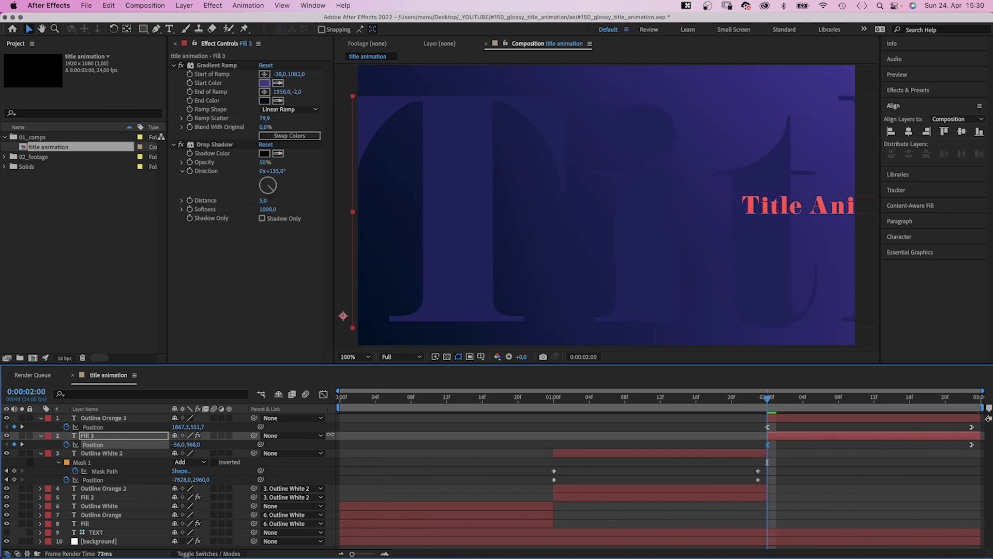
pyautogui.moveTo(230, 441); pyautogui.dragTo(182, 438)
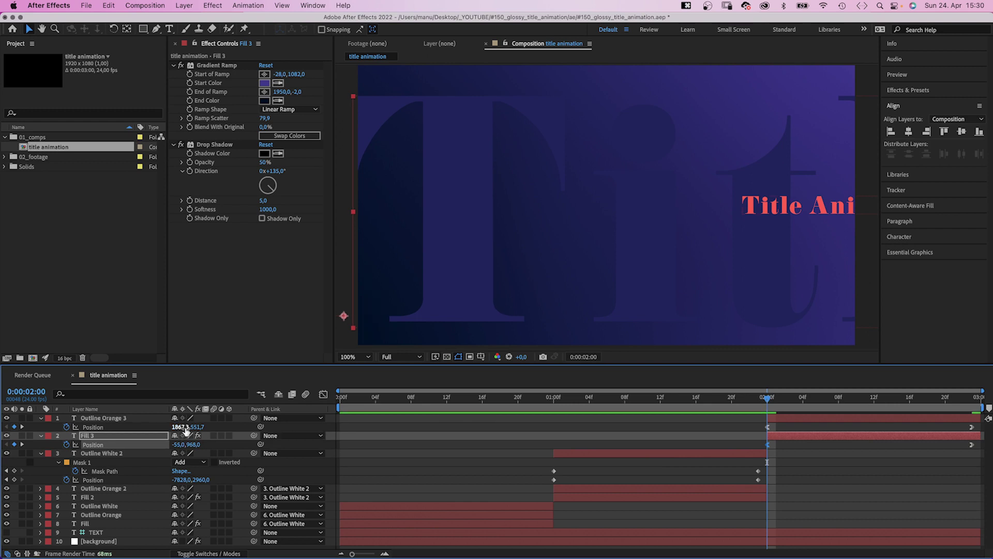
pyautogui.moveTo(893, 402); pyautogui.dragTo(971, 402)
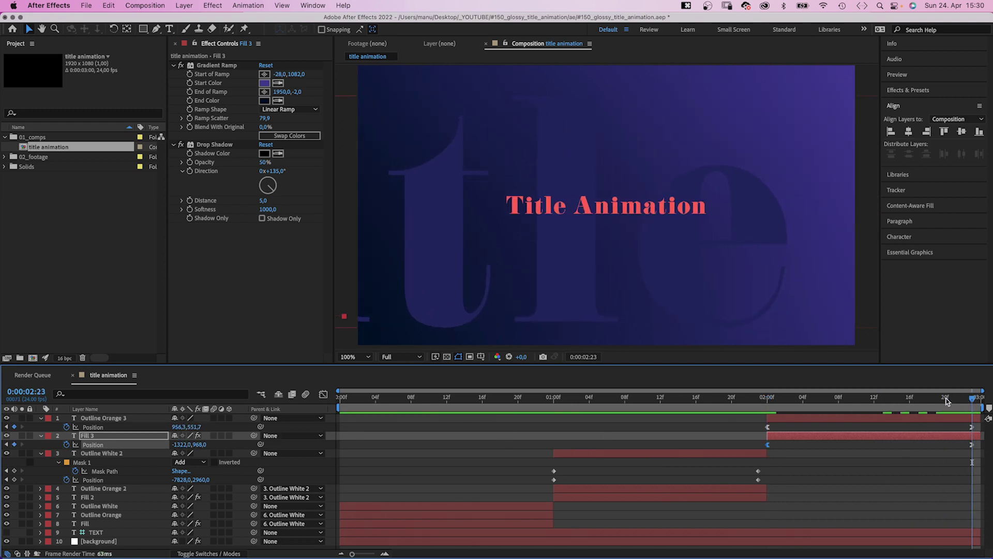
pyautogui.moveTo(174, 446); pyautogui.dragTo(452, 445)
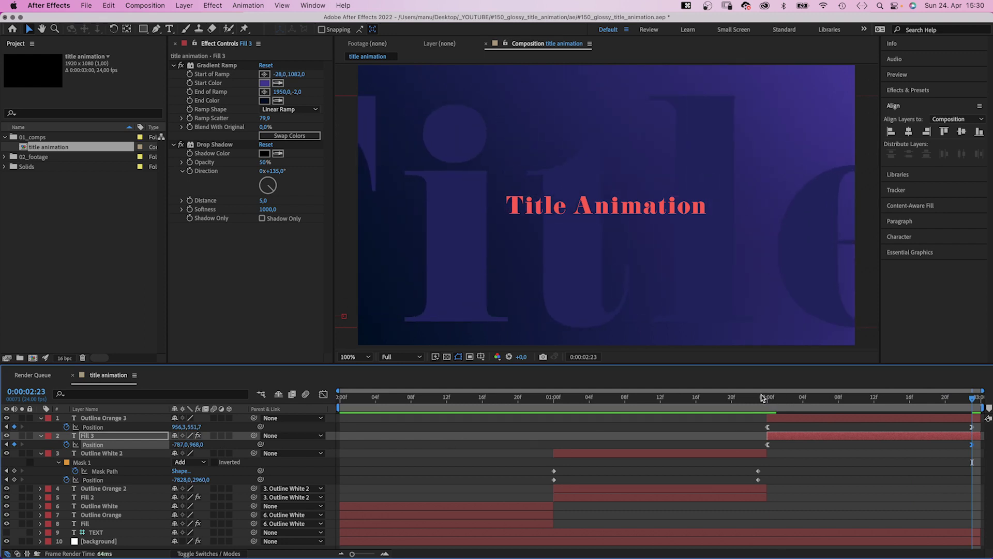
pyautogui.press('space')
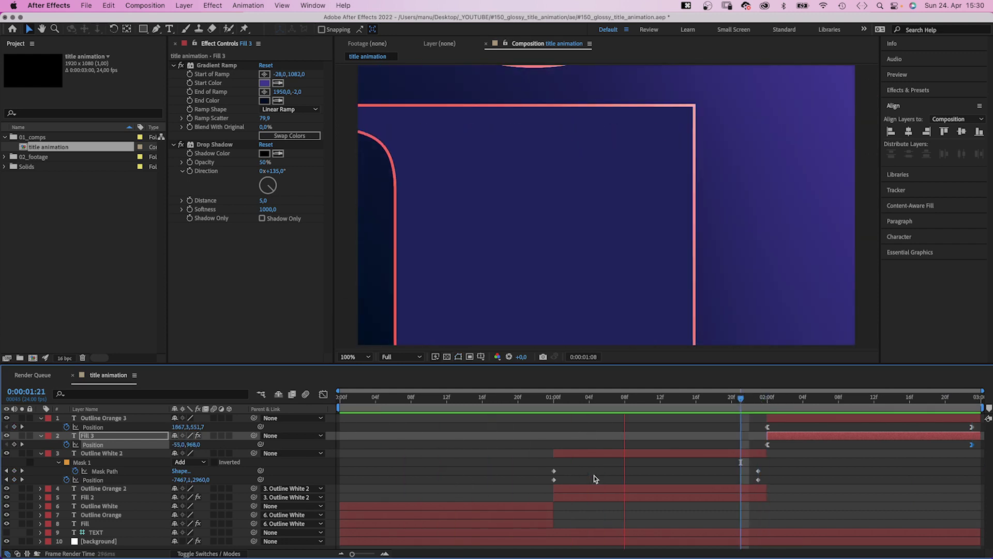
# - Duplicate Outline Orange 3, fill the copy white, and mask it with a tall rectangle over 'An'
pyautogui.click(905, 418)
pyautogui.press('super+d')
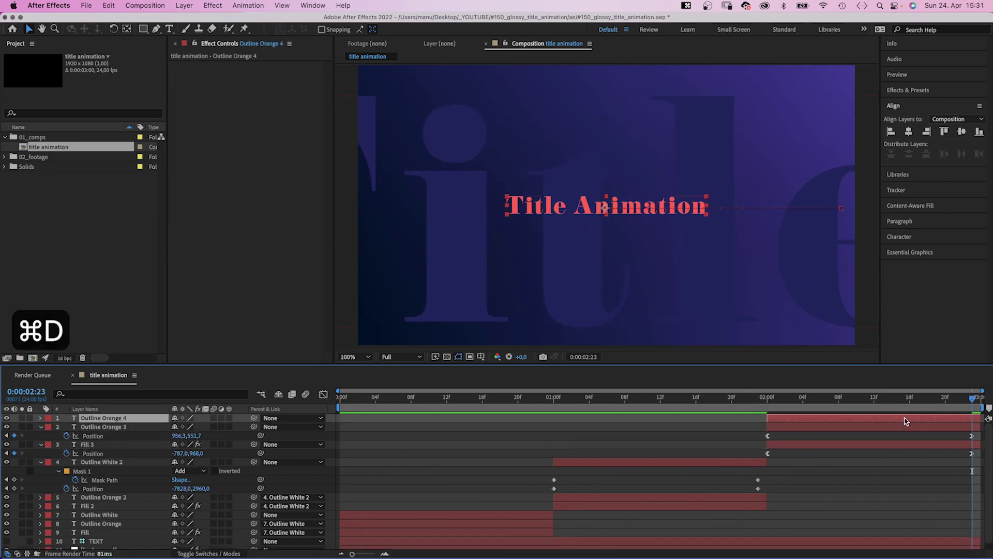
pyautogui.click(911, 238)
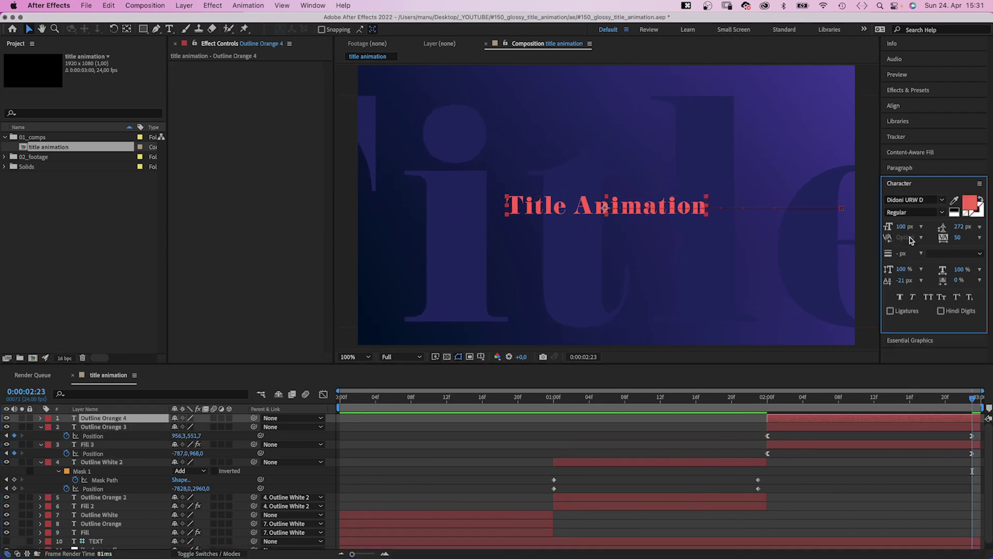
pyautogui.click(956, 216)
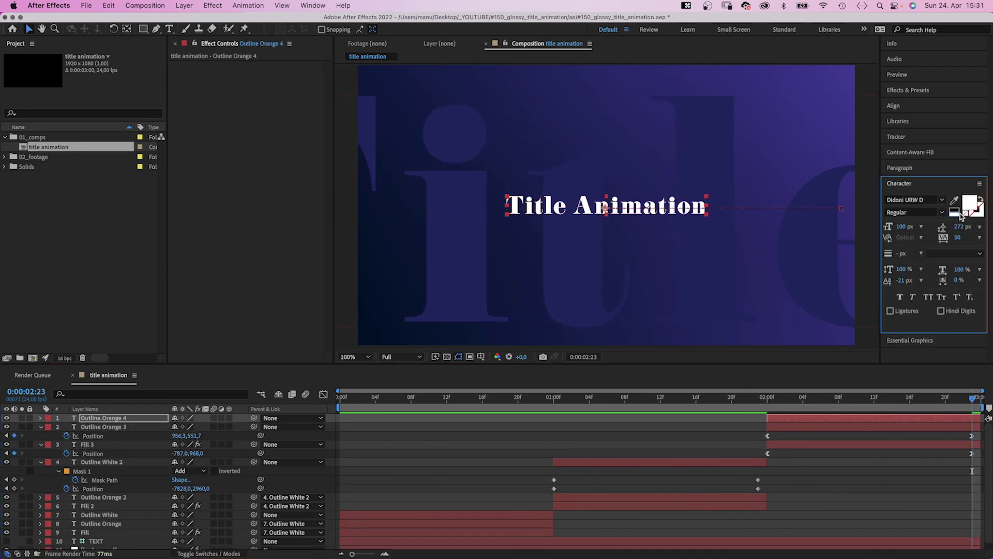
pyautogui.click(143, 29)
pyautogui.moveTo(548, 114); pyautogui.dragTo(610, 328)
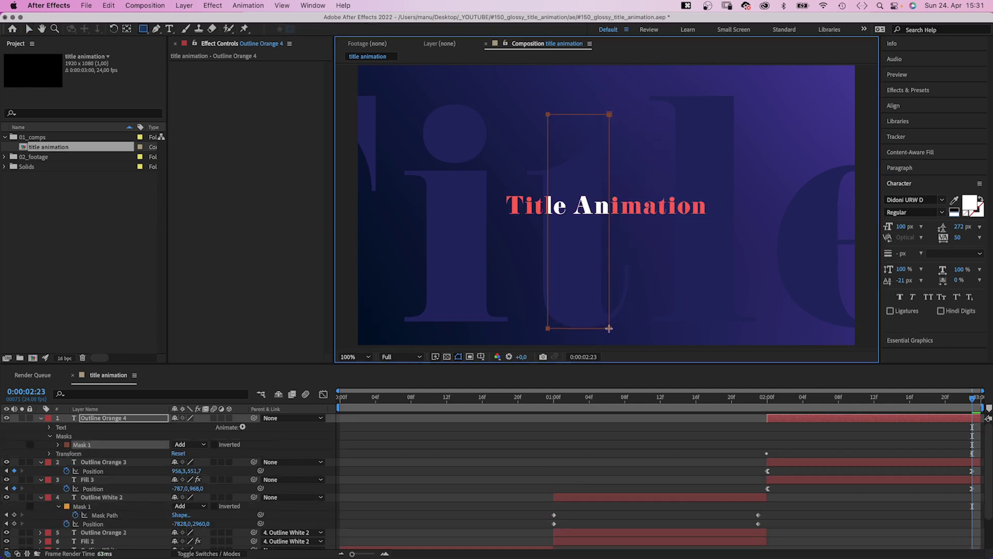
# - Feather the white title's mask 140 px, rotate it diagonally, and move it past the title's right
pyautogui.press('v')
pyautogui.click(58, 445)
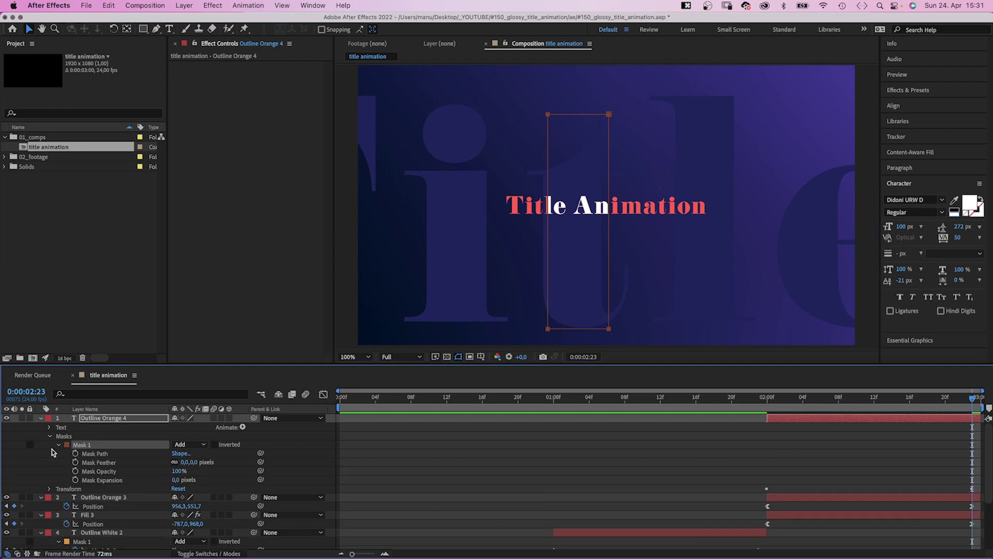
pyautogui.moveTo(187, 466); pyautogui.dragTo(237, 457)
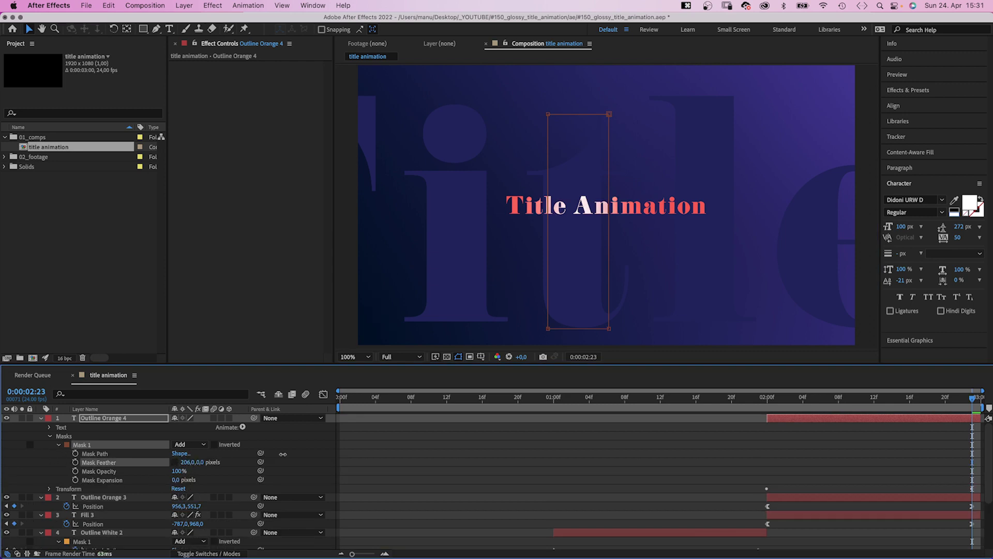
pyautogui.press('super+t')
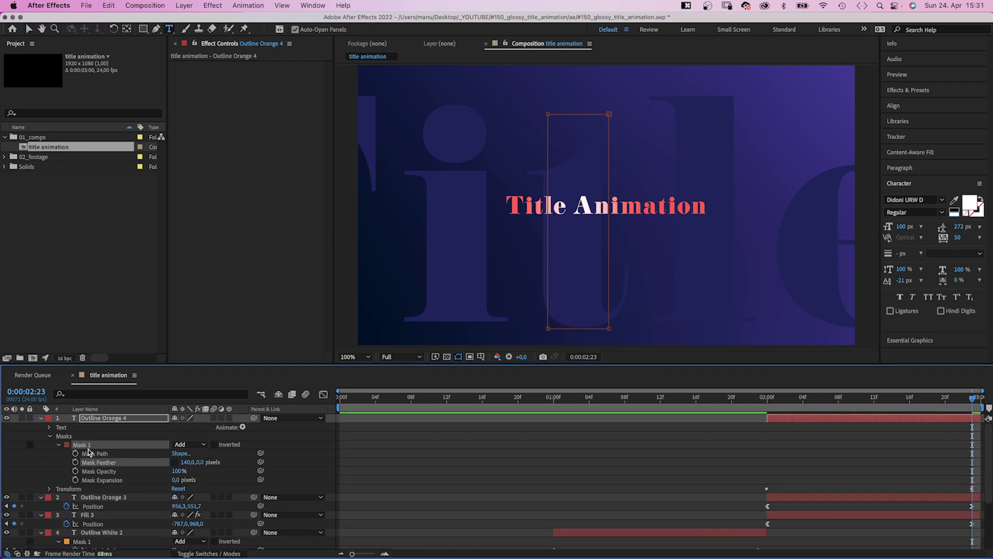
pyautogui.click(93, 454)
pyautogui.press('super+t')
pyautogui.moveTo(632, 100); pyautogui.dragTo(554, 97)
pyautogui.press('v')
pyautogui.moveTo(550, 181); pyautogui.dragTo(657, 164)
# - Keyframe the Mask Path at 2:23 and place the mask over the title's start at 2:00
pyautogui.click(75, 453)
pyautogui.moveTo(965, 404); pyautogui.dragTo(769, 412)
pyautogui.moveTo(831, 141); pyautogui.dragTo(641, 142)
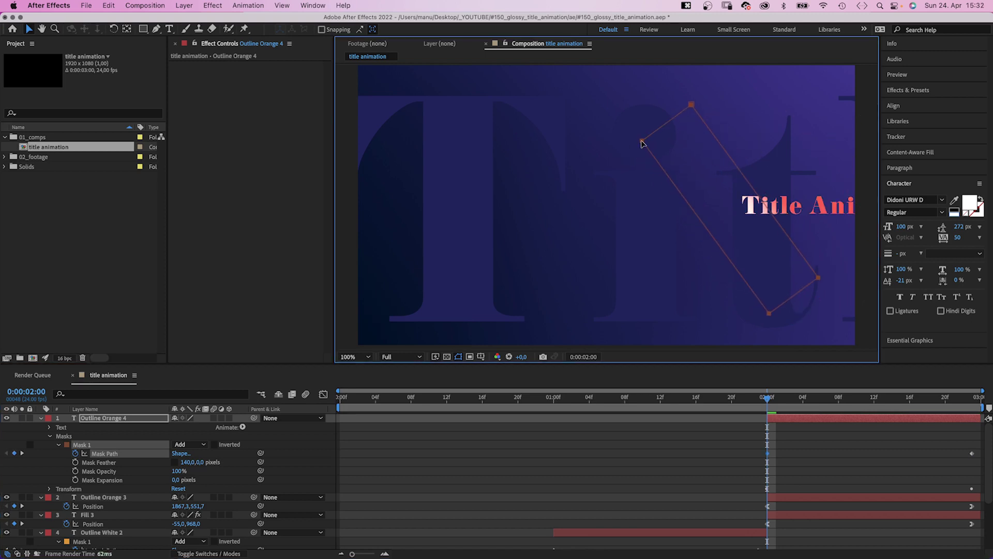
# - Ease the mask sweep sharply into its 2:23 keyframe and preview it
pyautogui.moveTo(779, 397); pyautogui.dragTo(974, 396)
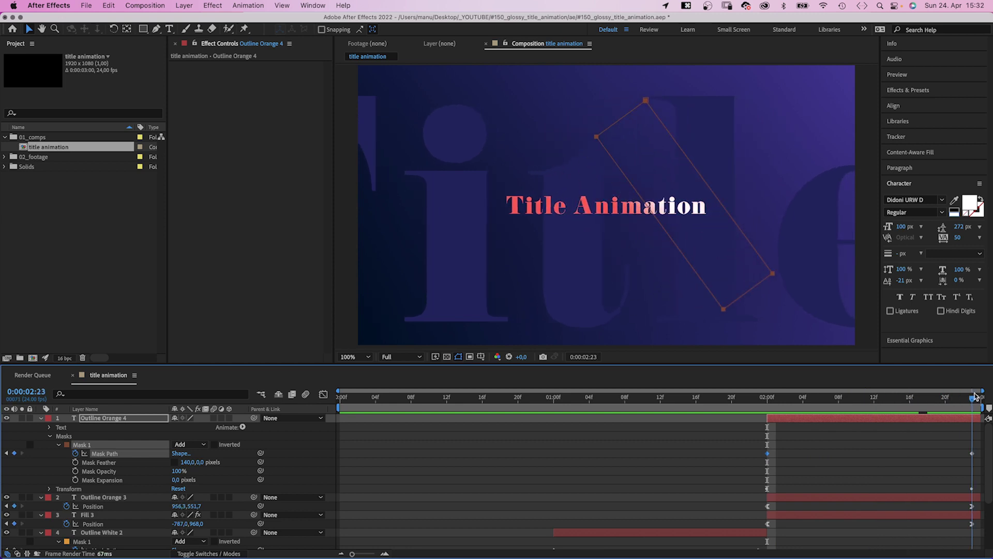
pyautogui.moveTo(984, 438); pyautogui.dragTo(824, 513)
pyautogui.click(324, 394)
pyautogui.click(323, 394)
pyautogui.press('space')
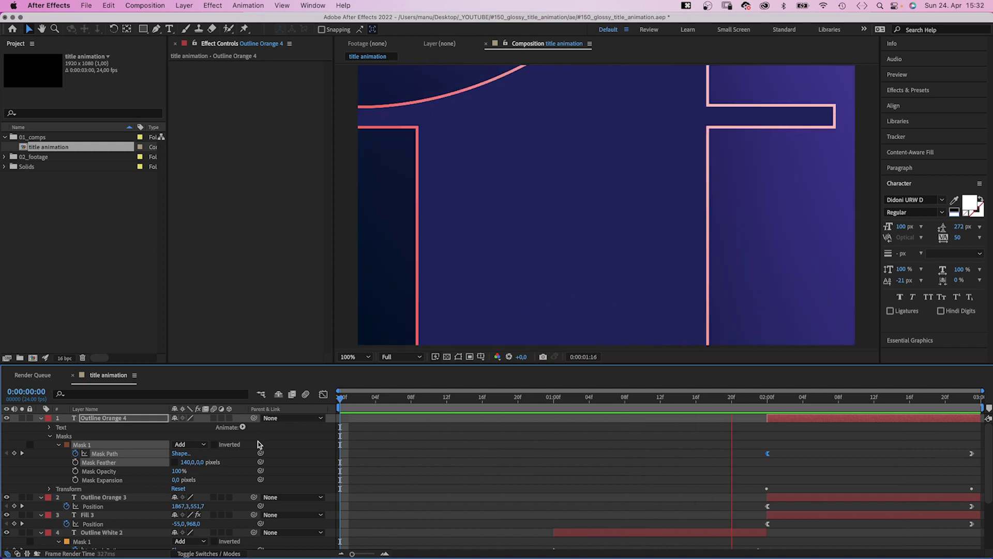
pyautogui.press('space')
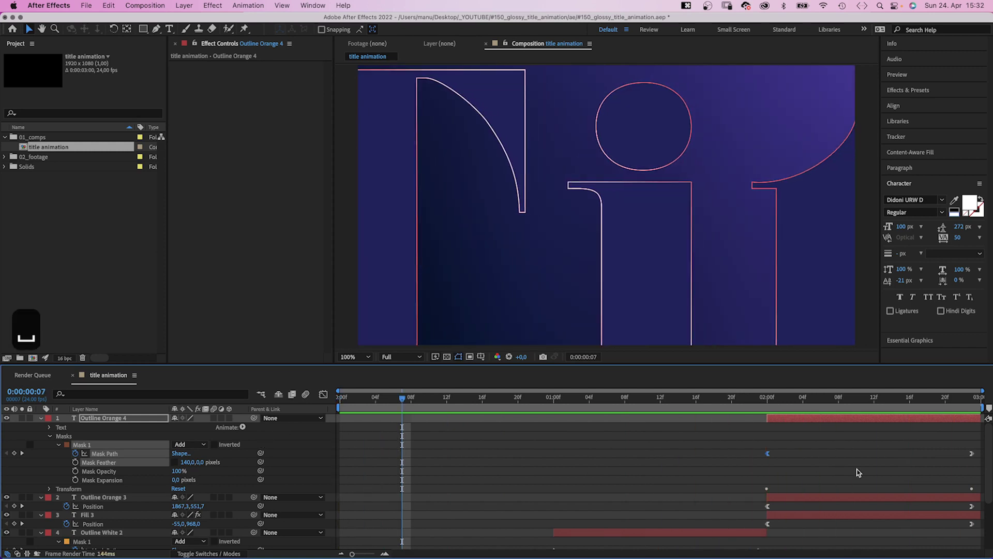
# - Remove Outline Orange 3's Position keyframes and parent it to Outline Orange 4
pyautogui.click(961, 399)
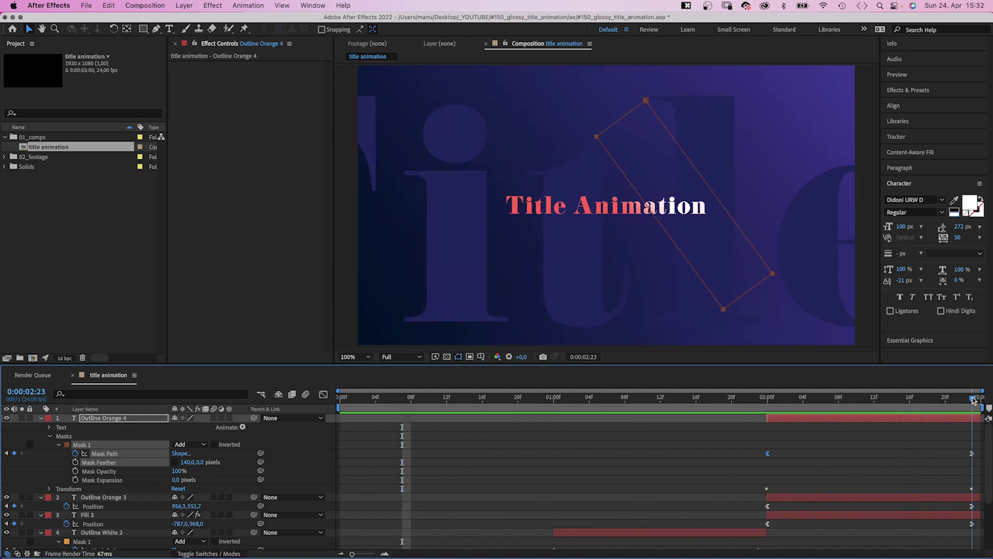
pyautogui.click(83, 506)
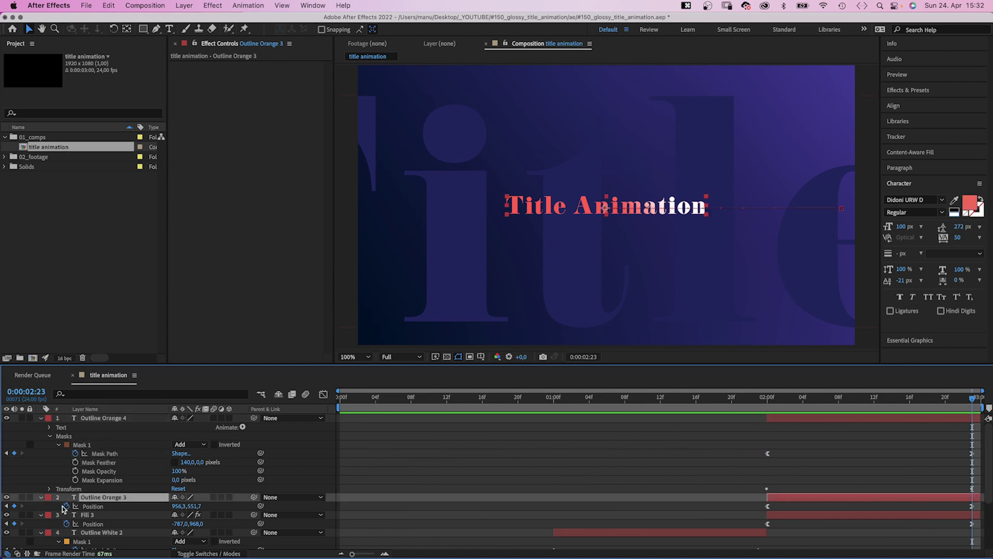
pyautogui.click(66, 506)
pyautogui.moveTo(201, 483); pyautogui.dragTo(104, 418)
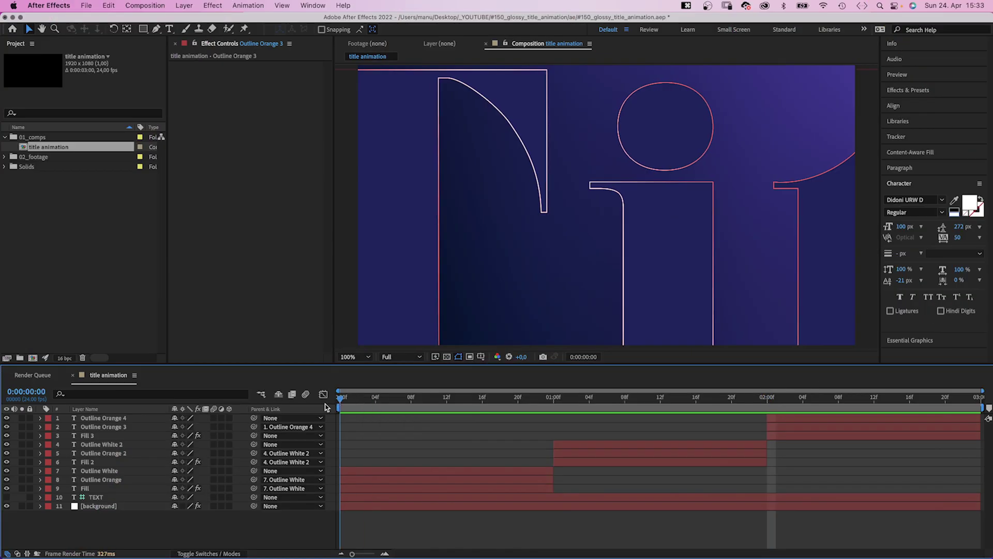
# - Create a new white solid layer named 'flash'
pyautogui.press('super+y')
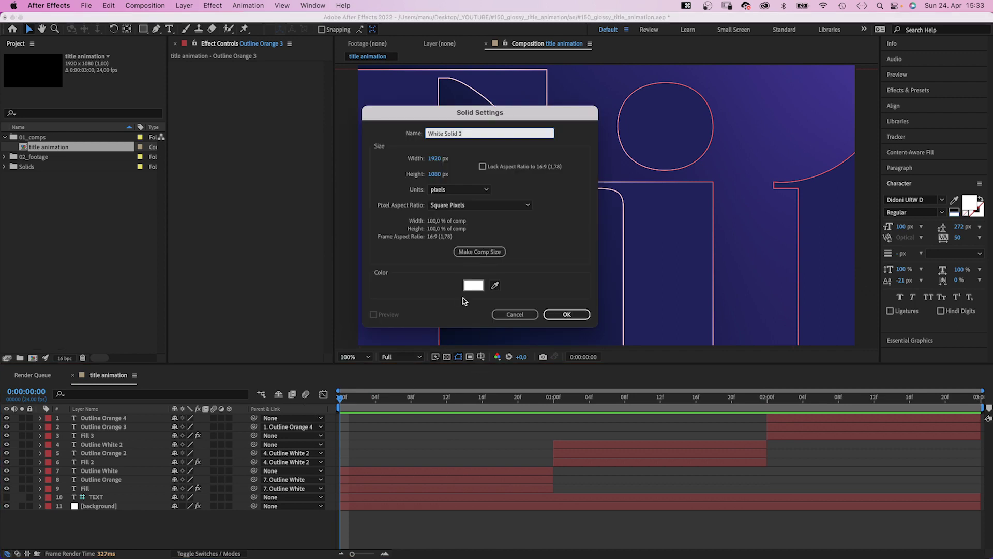
pyautogui.write('flash')
pyautogui.press('Return')
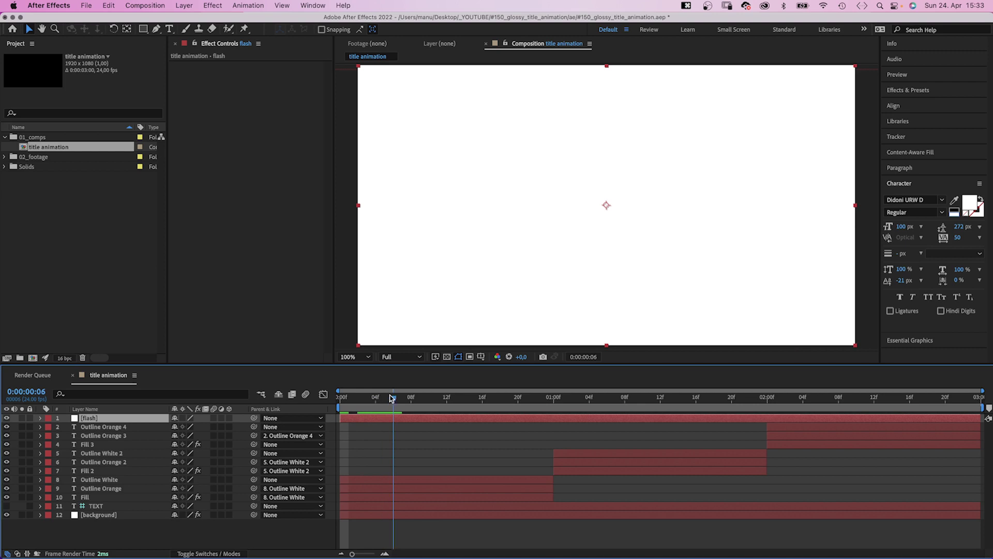
# - Split the flash solid at frame 6 and delete the later half so it covers only the opening frames
pyautogui.press('super+shift+d')
pyautogui.press('BackSpace')
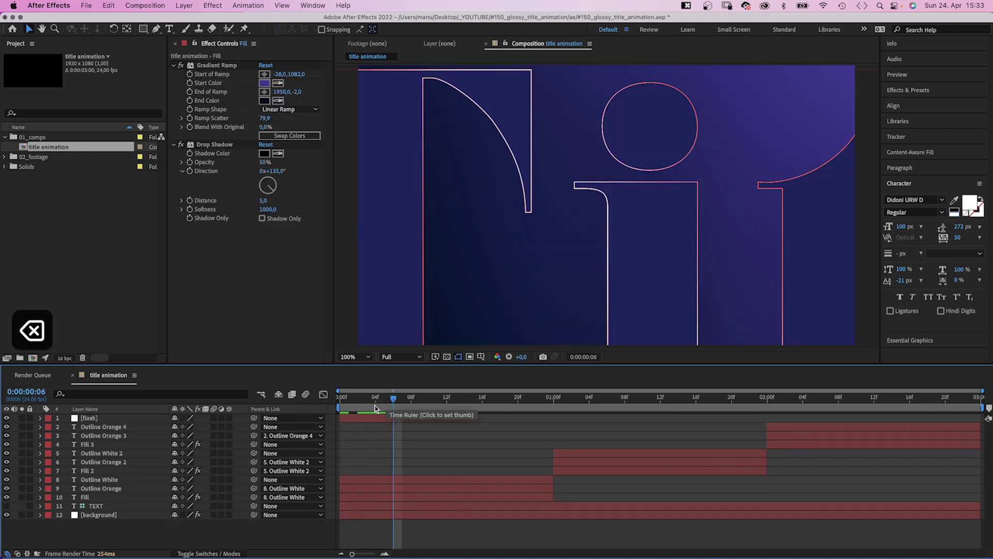
pyautogui.click(375, 400)
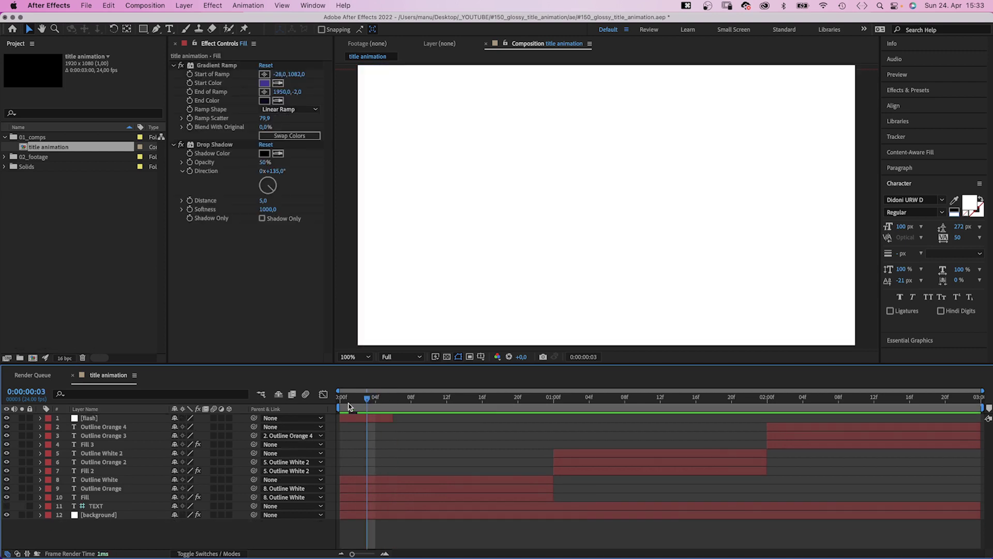
pyautogui.click(88, 419)
pyautogui.moveTo(145, 33); pyautogui.dragTo(174, 53)
# - Add an ellipse mask to the flash solid and feather it 750 pixels
pyautogui.doubleClick(143, 30)
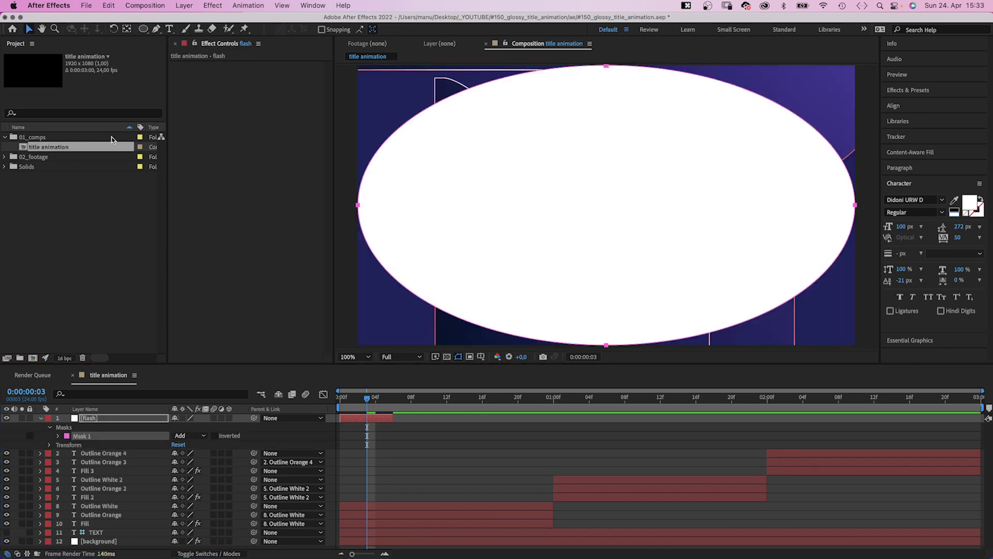
pyautogui.click(58, 436)
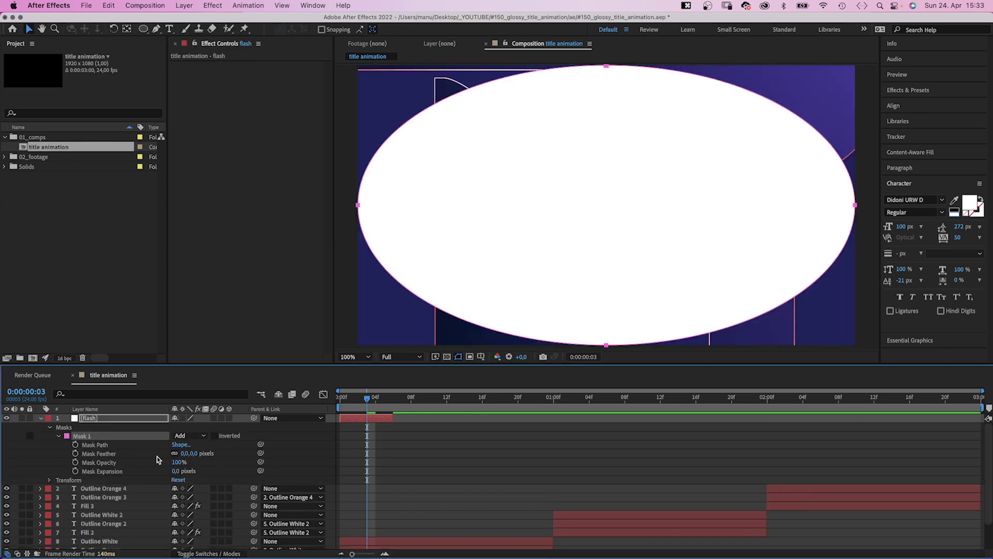
pyautogui.write('750')
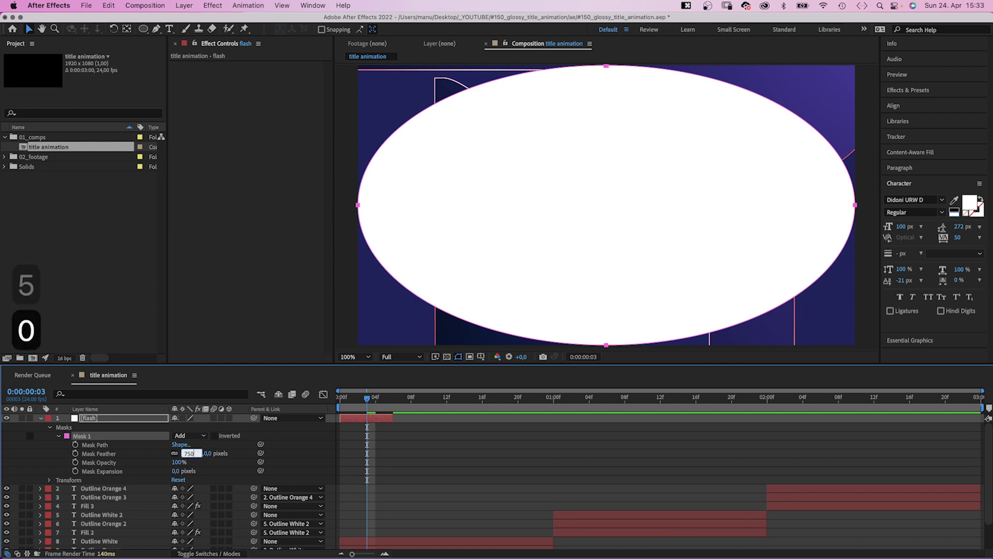
pyautogui.press('Return')
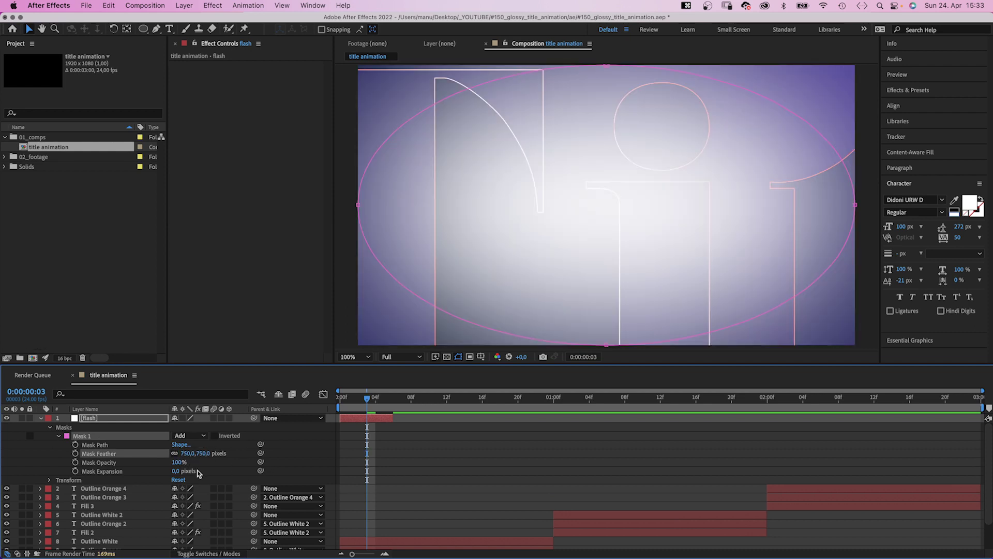
# - Keyframe the flash's opacity: 0% at frame 0, 100% at frame 3, 0% at frame 6
pyautogui.press('t')
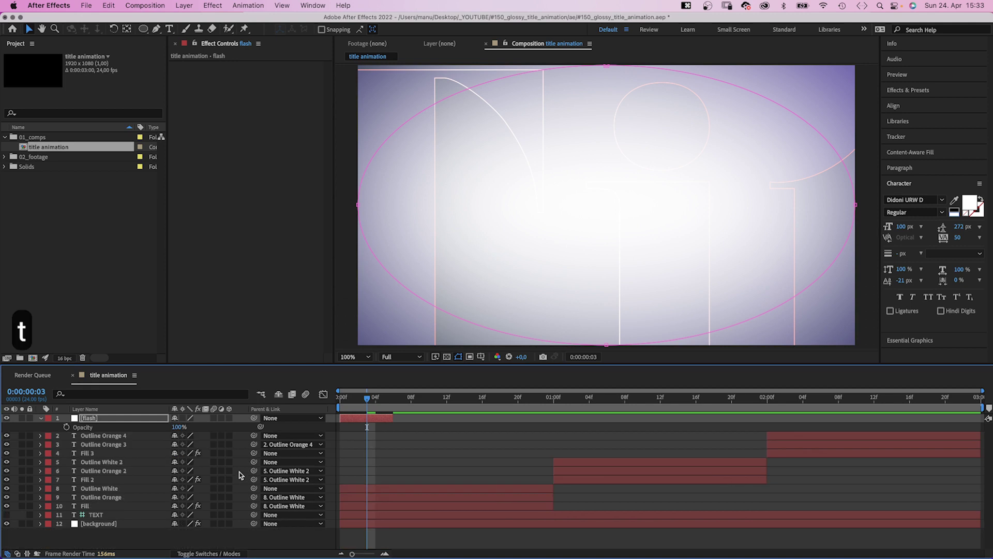
pyautogui.click(66, 427)
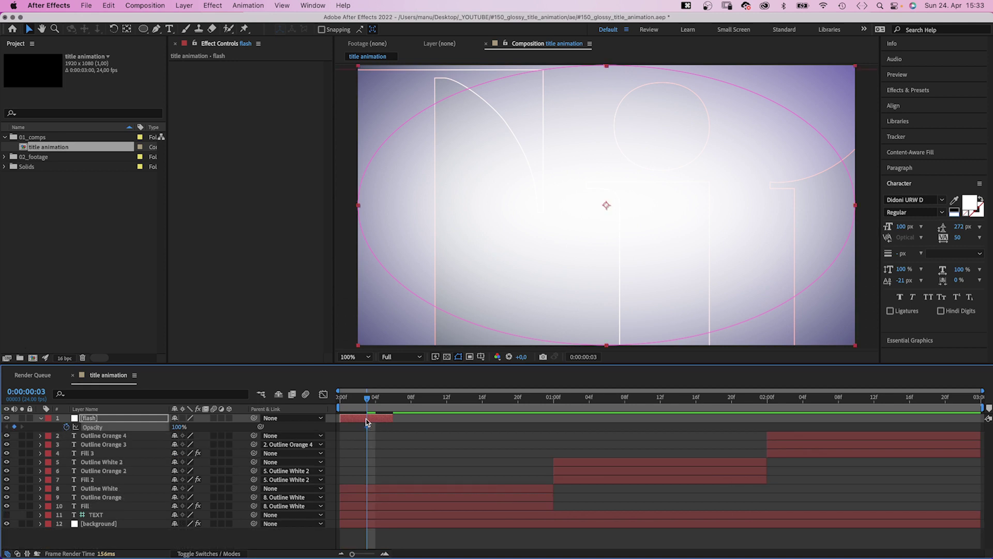
pyautogui.moveTo(366, 401); pyautogui.dragTo(302, 410)
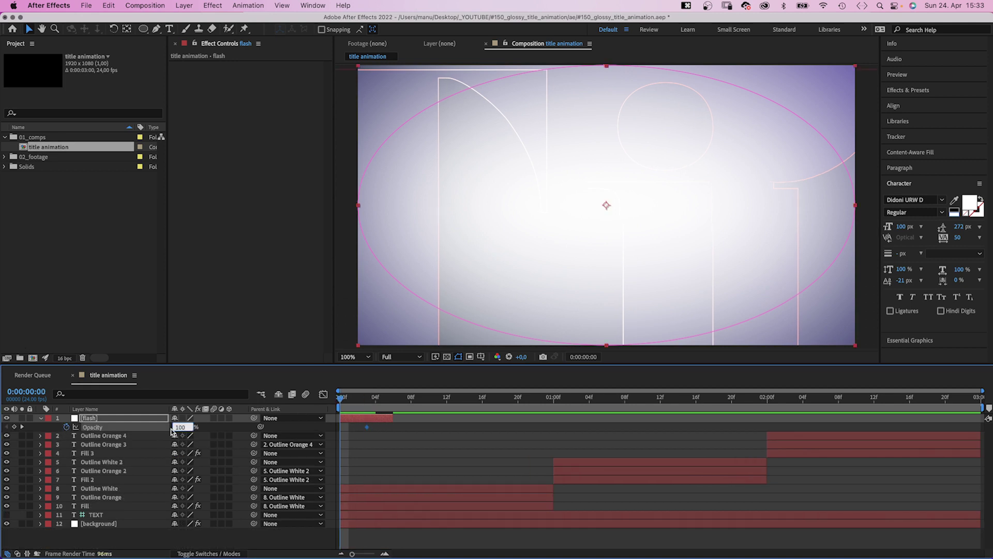
pyautogui.write('0')
pyautogui.press('Return')
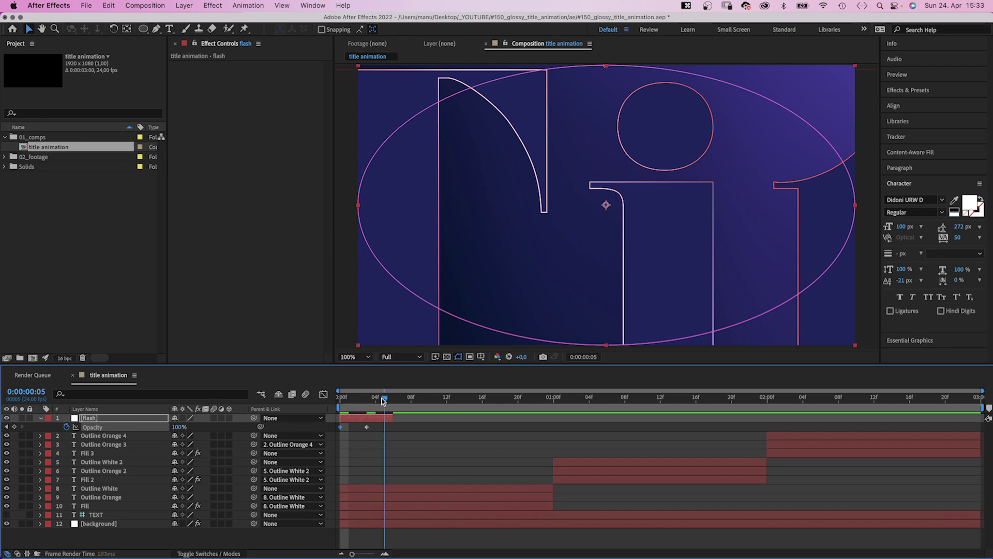
pyautogui.press('pagedown')
pyautogui.write('0')
pyautogui.press('Return')
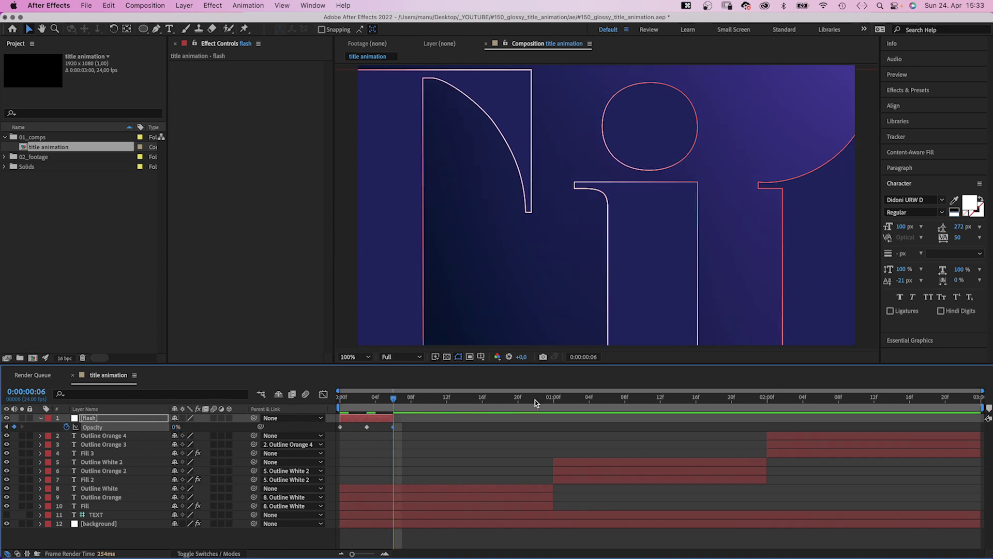
# - Move the flash to 1:00 and a duplicate flash to 2:00, then preview
pyautogui.click(553, 398)
pyautogui.moveTo(367, 418); pyautogui.dragTo(548, 423)
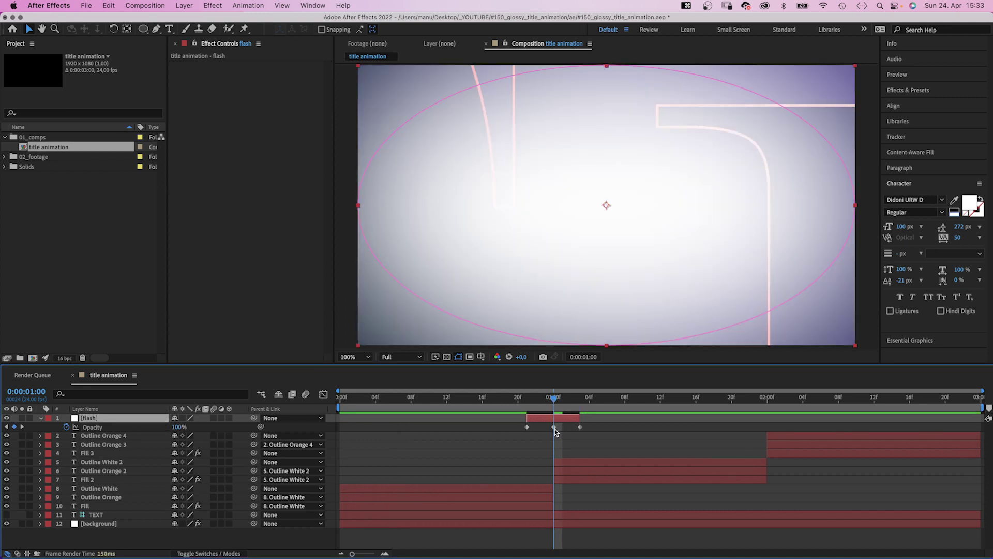
pyautogui.press('super+d')
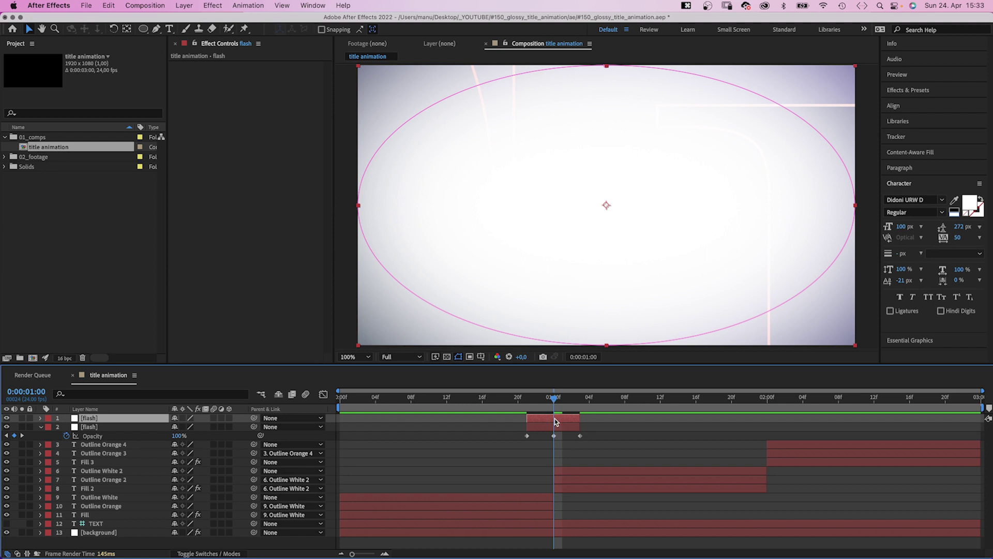
pyautogui.press('u')
pyautogui.click(766, 398)
pyautogui.moveTo(542, 425); pyautogui.dragTo(756, 423)
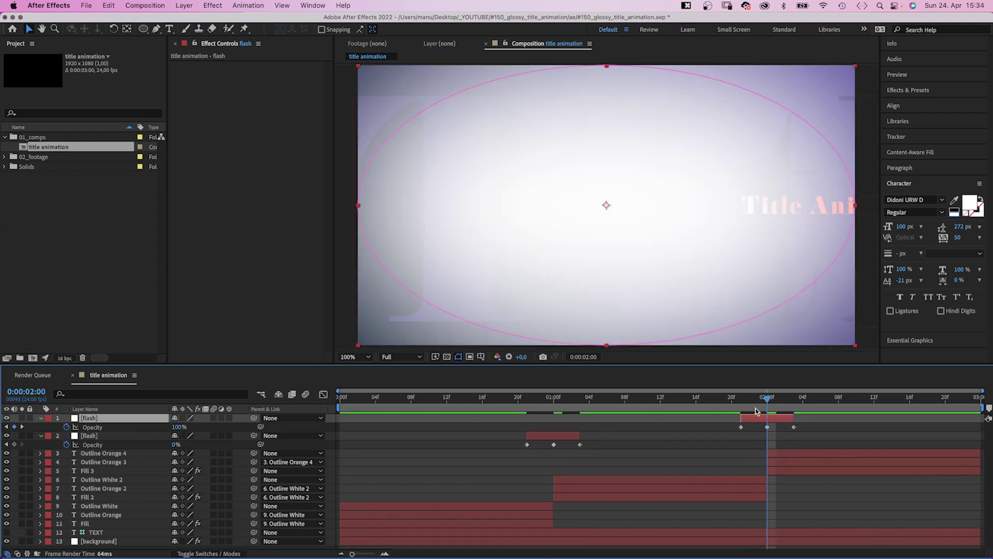
pyautogui.press('space')
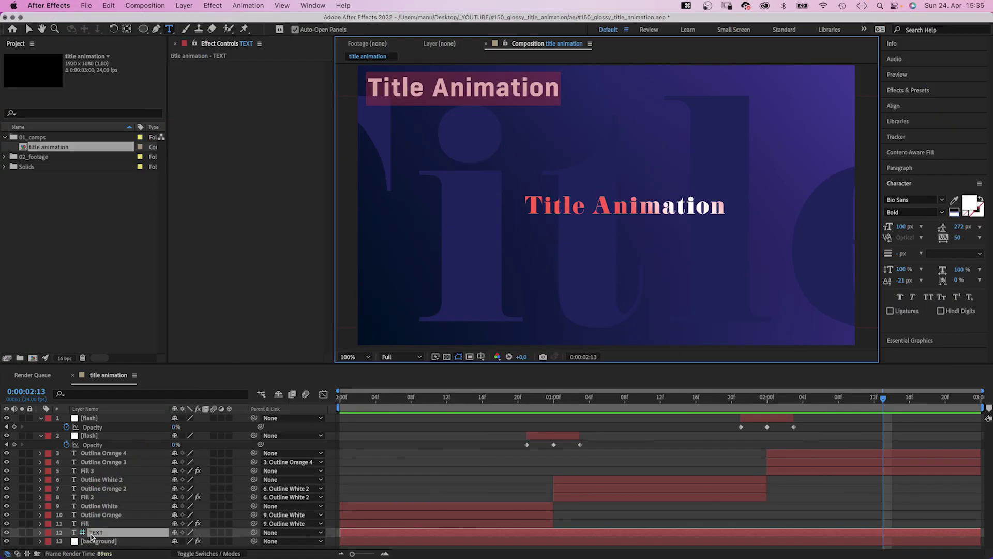
# - Retype the TEXT layer to read 'Glossy Title' and preview the retitled animation
pyautogui.write('Gloss')
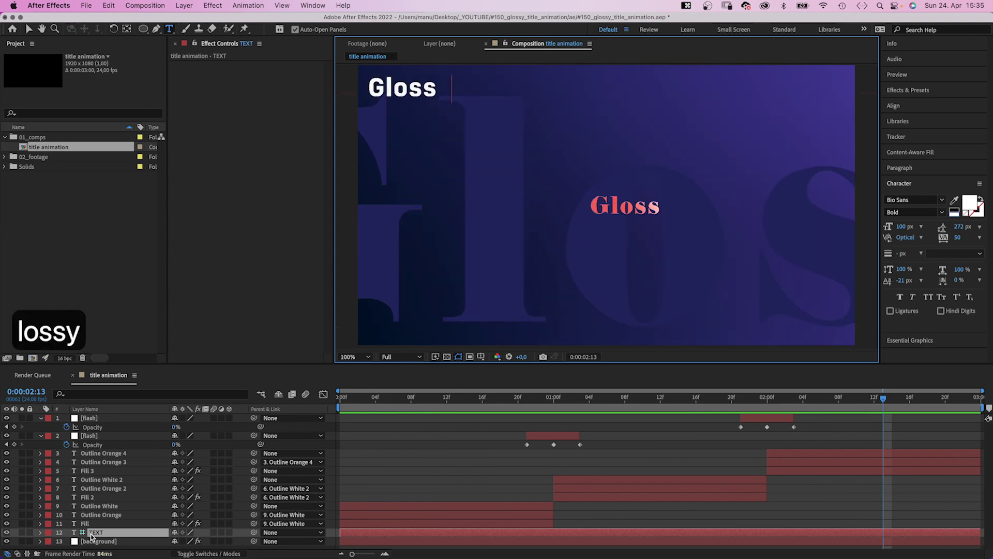
pyautogui.write('y Title')
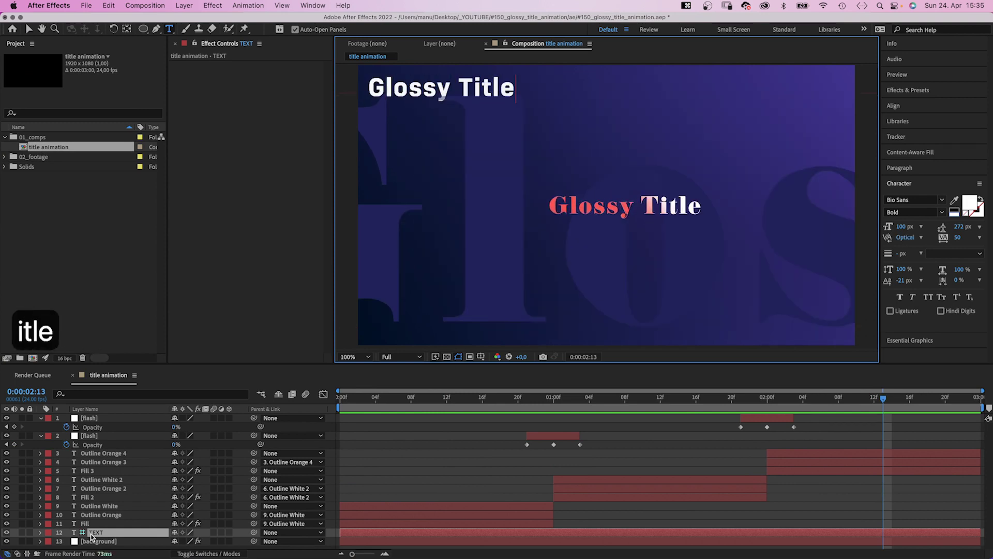
pyautogui.click(873, 399)
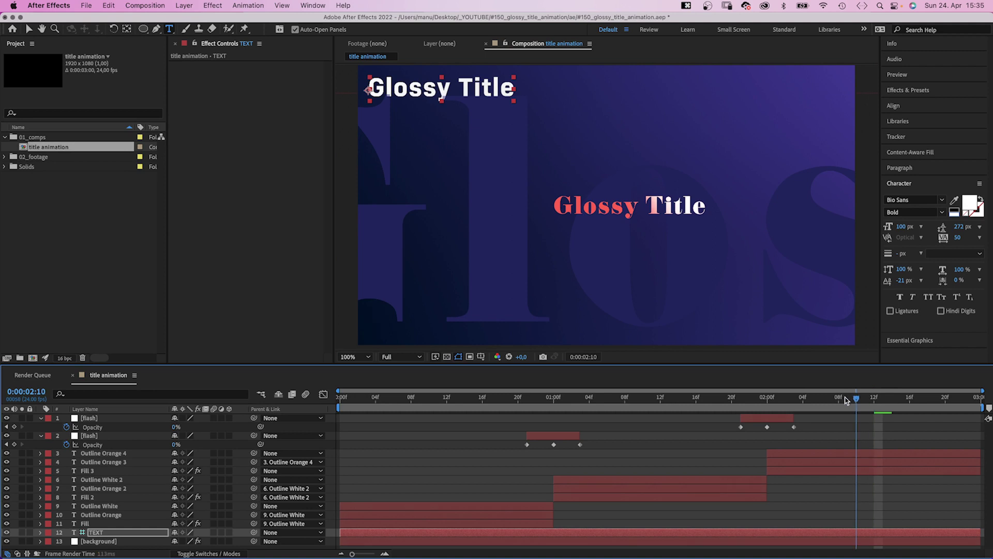
pyautogui.press('space')
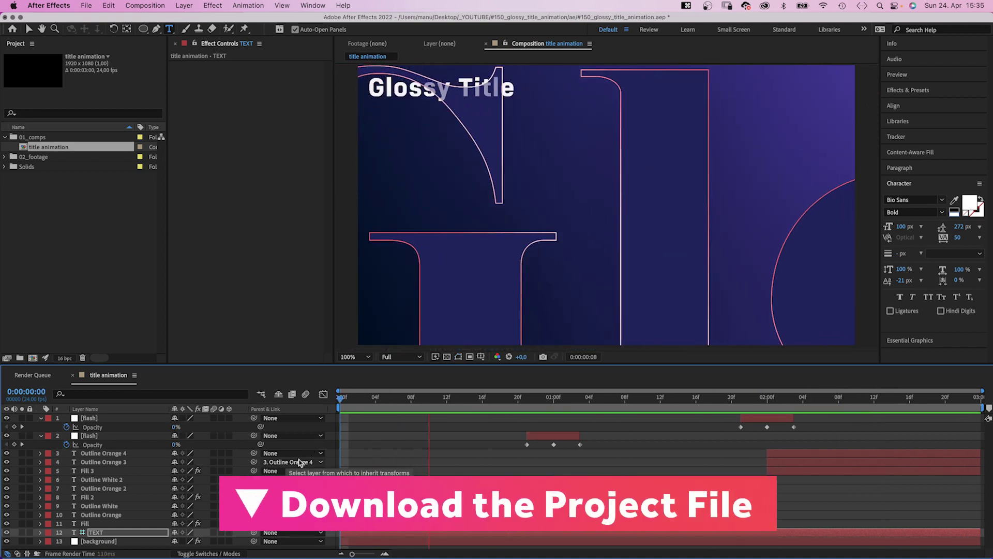